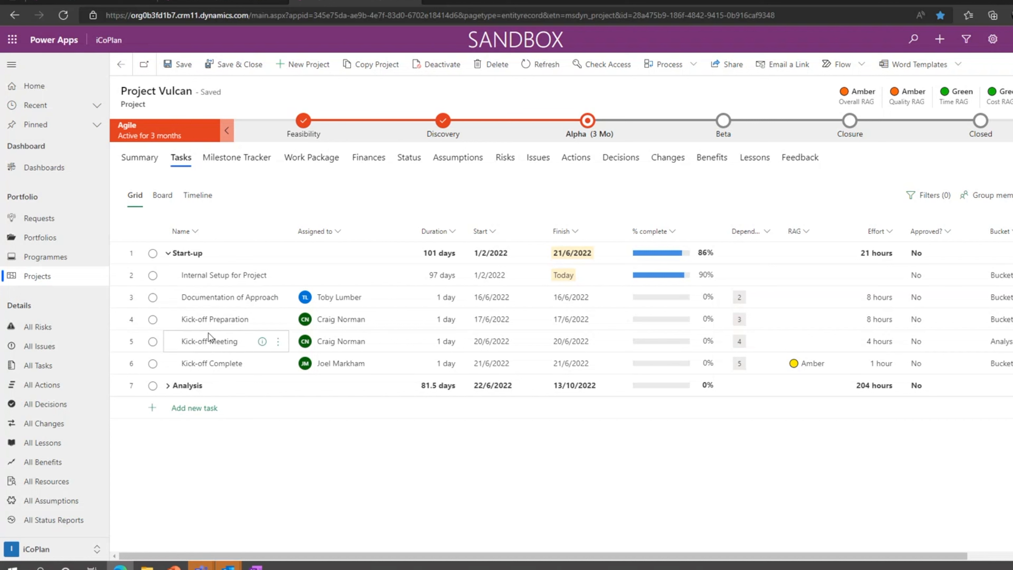
# Expand the Analysis phase and add a task named "June demo task" with a 5-day duration at the end of the list
pyautogui.click(168, 385)
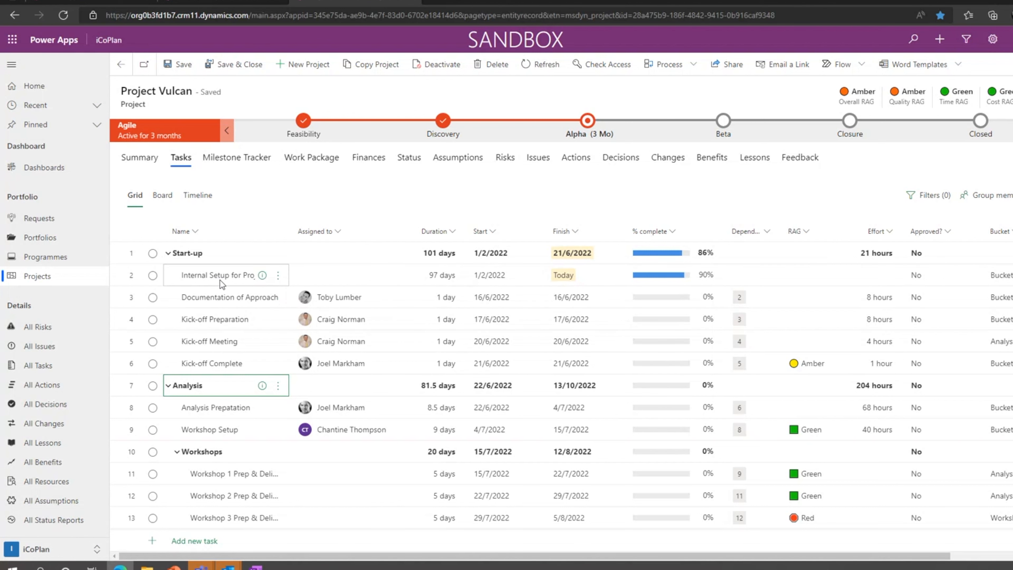
pyautogui.scroll(-3, 243, 470)
pyautogui.scroll(-3, 240, 487)
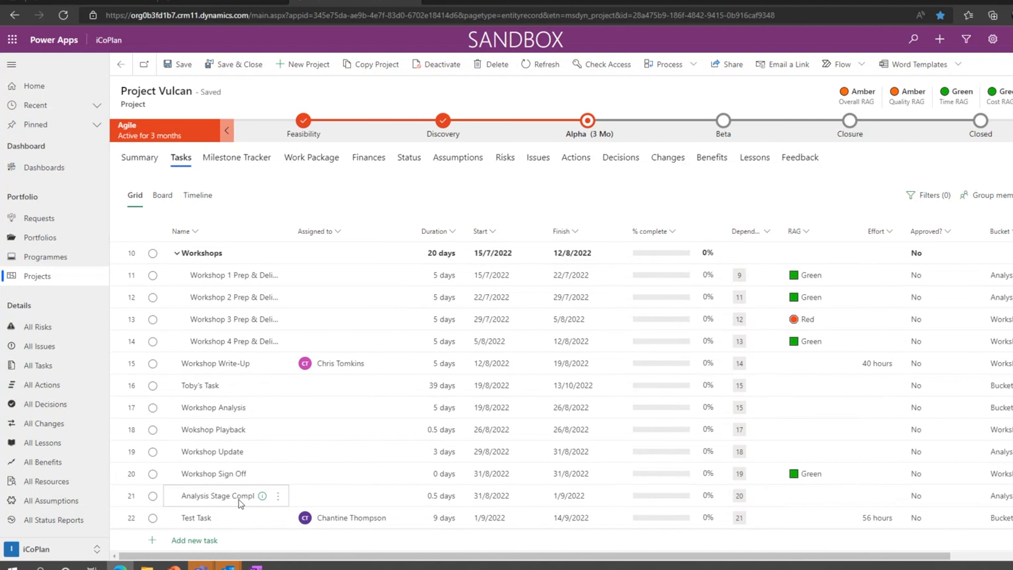
pyautogui.click(212, 543)
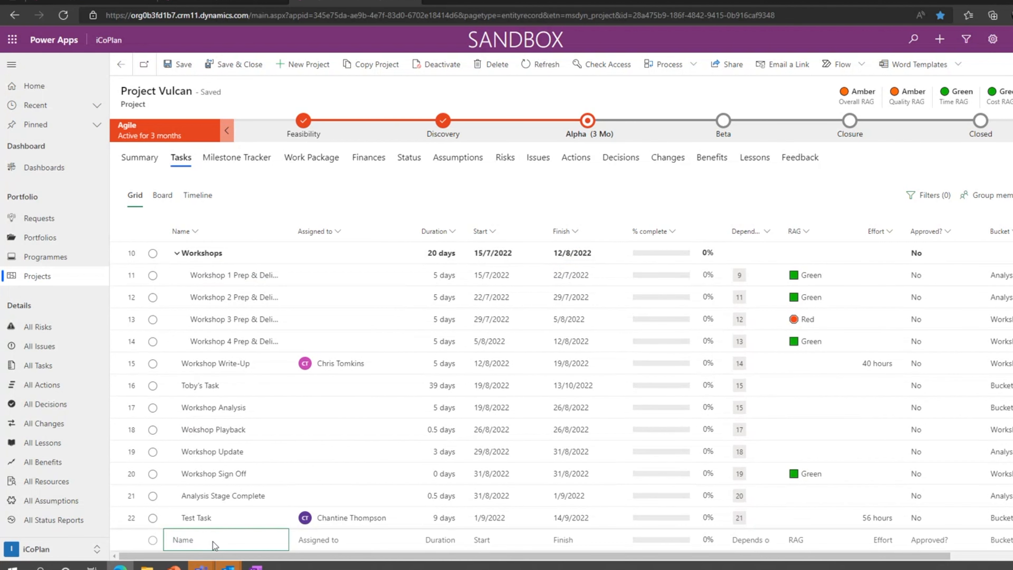
pyautogui.write('June d')
pyautogui.click(425, 540)
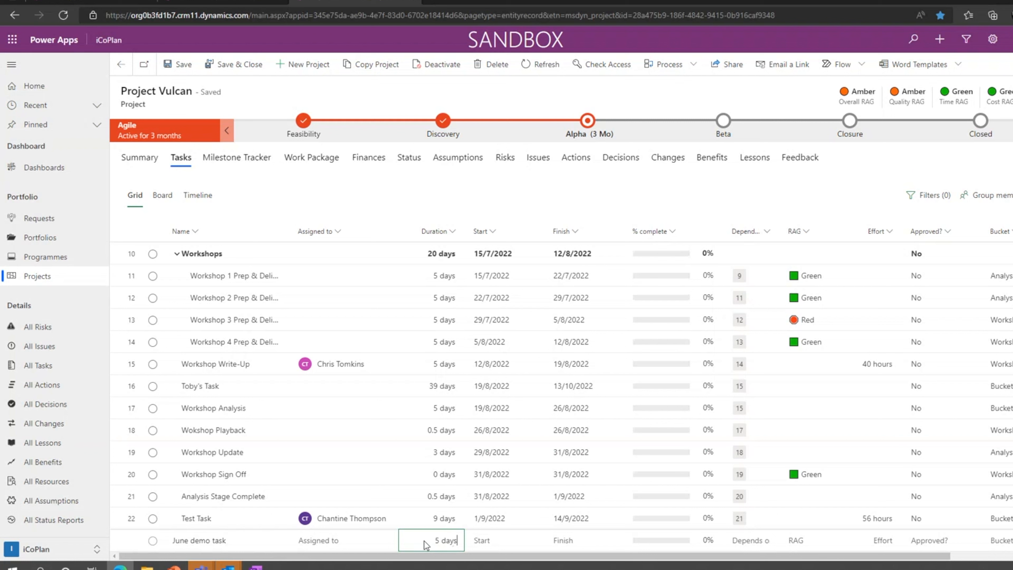
pyautogui.write('5 days')
pyautogui.press('Tab')
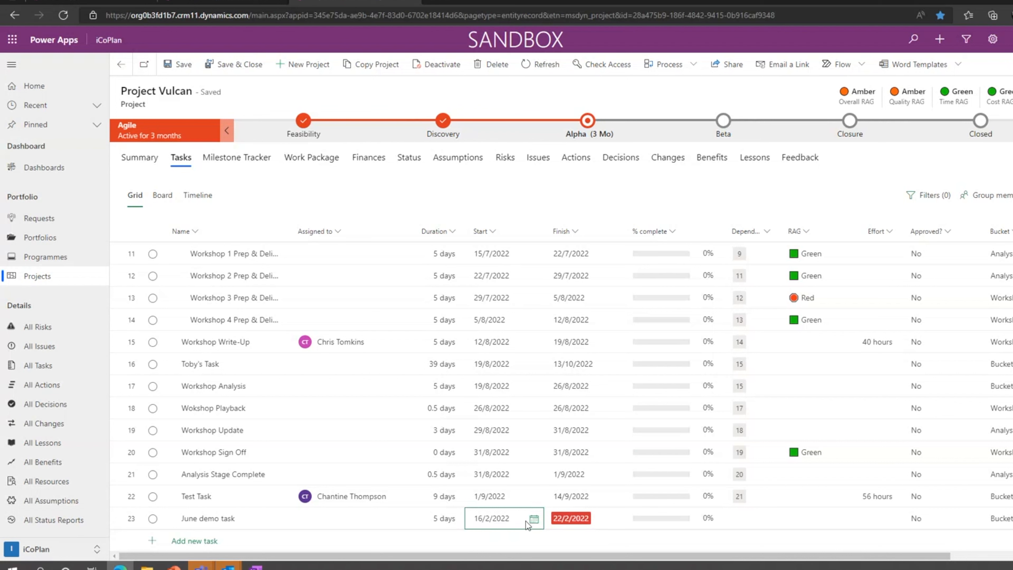
# Set the June demo task's start date to 13/6/2022
pyautogui.click(534, 521)
pyautogui.click(570, 375)
pyautogui.click(570, 375)
pyautogui.click(571, 375)
pyautogui.click(570, 375)
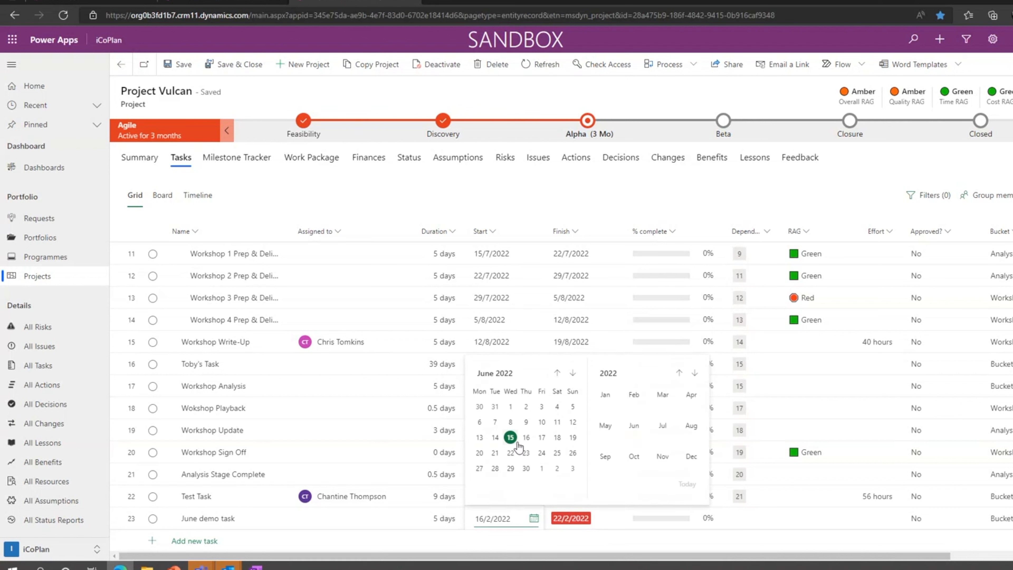
pyautogui.click(479, 437)
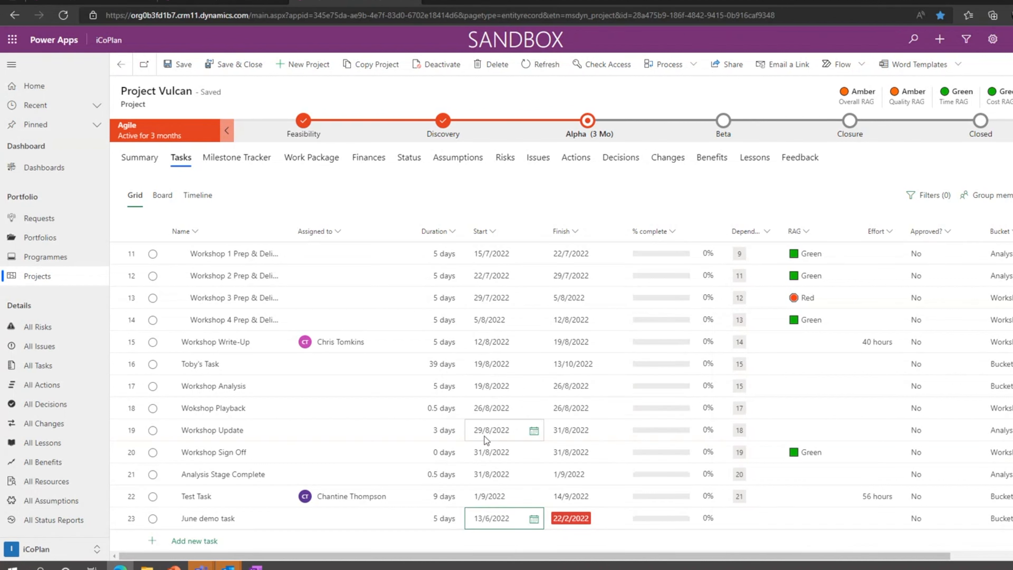
# Make the June demo task depend on task 22, Test Task
pyautogui.click(740, 519)
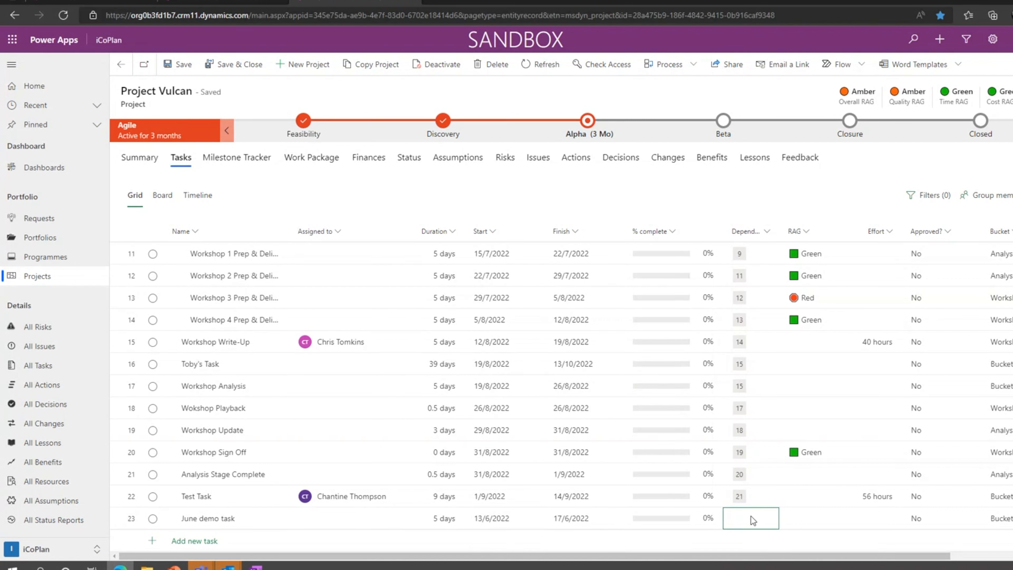
pyautogui.write('22')
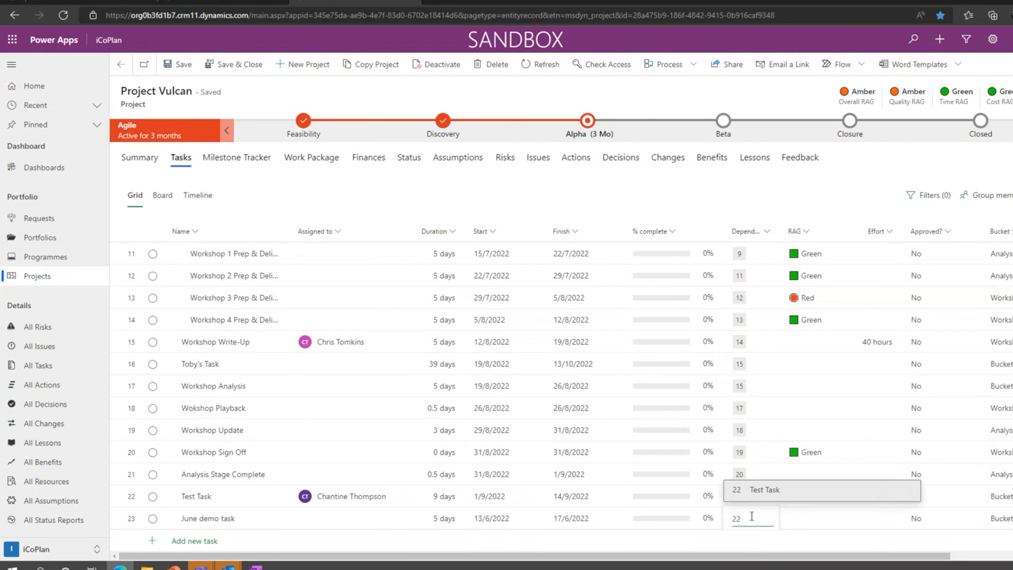
pyautogui.press('Return')
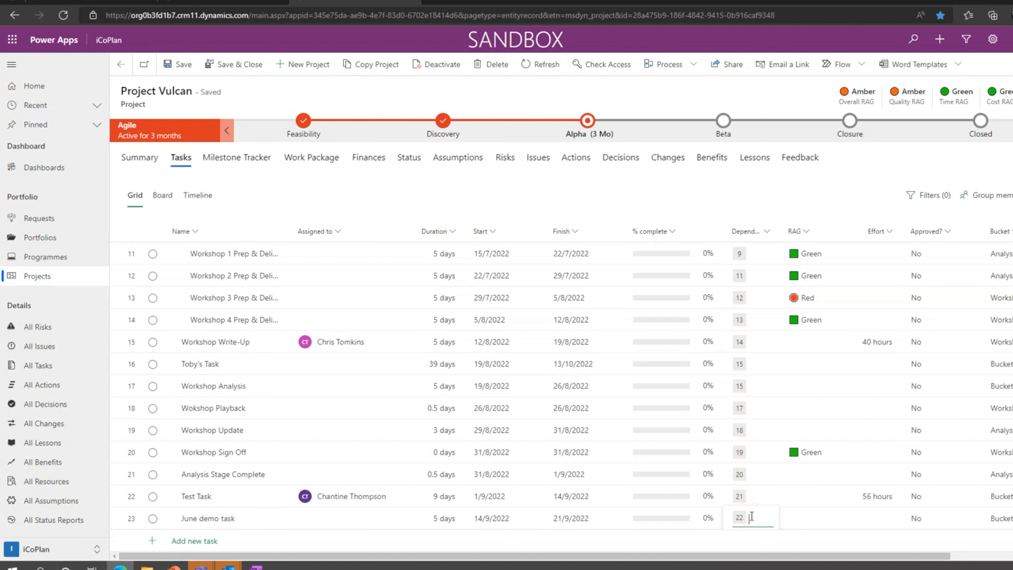
# Set the June demo task's RAG to Amber and open the bucket choices for that task
pyautogui.moveTo(780, 558); pyautogui.dragTo(875, 554)
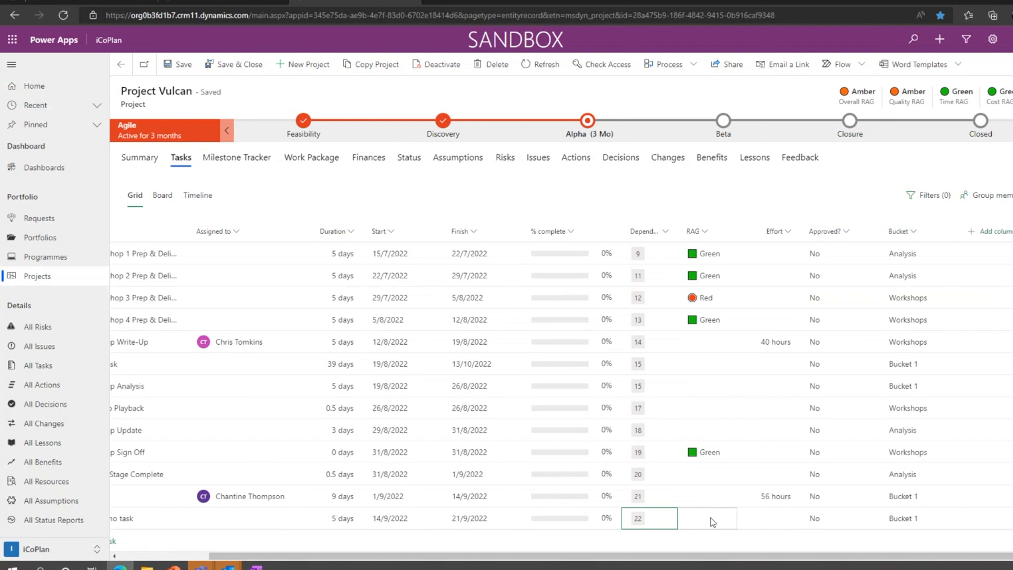
pyautogui.click(713, 524)
pyautogui.click(727, 520)
pyautogui.click(704, 468)
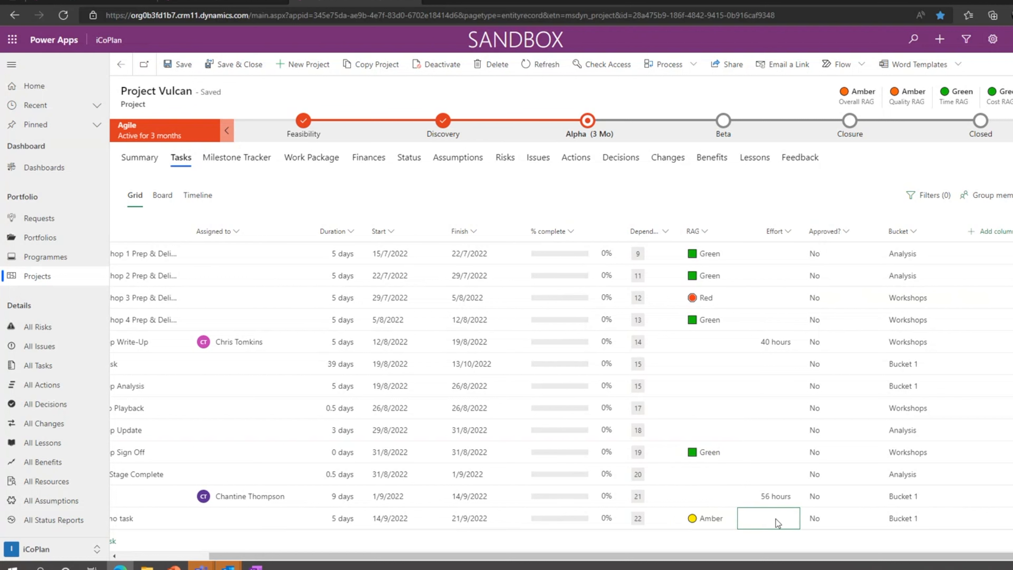
pyautogui.click(924, 521)
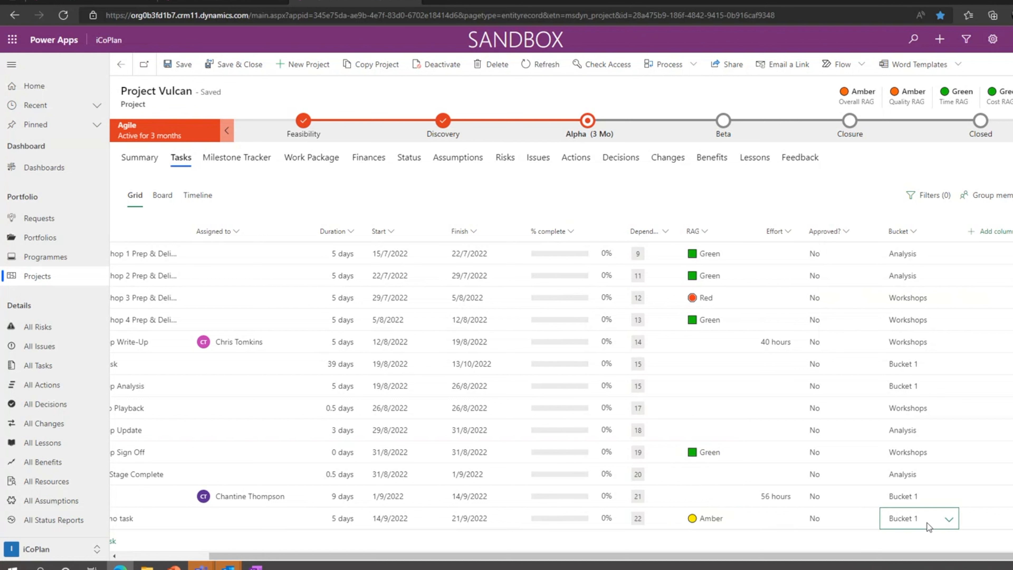
pyautogui.click(949, 520)
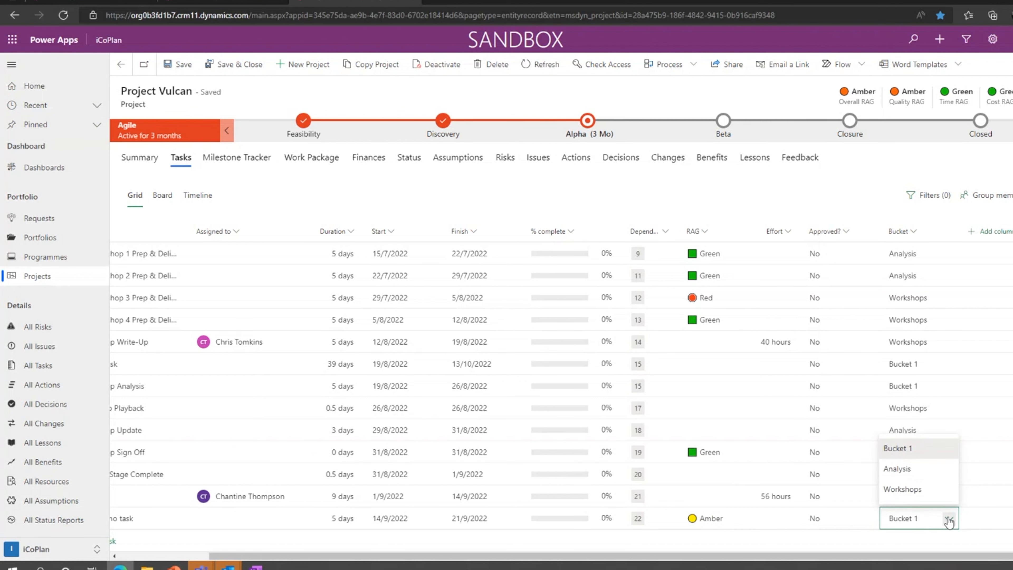
# Show the project tasks as a board and colour the Workshops bucket light teal
pyautogui.click(162, 195)
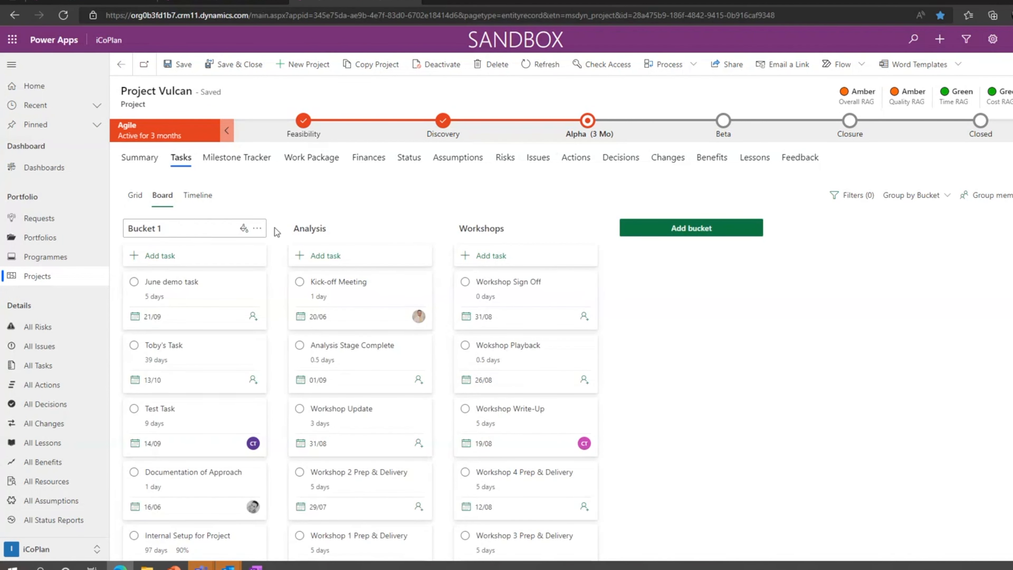
pyautogui.click(574, 228)
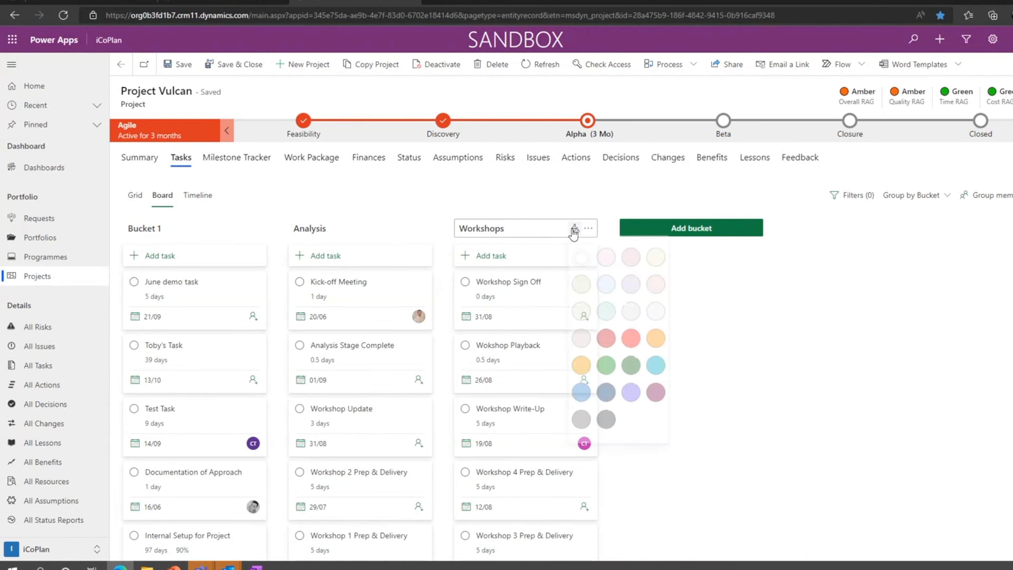
pyautogui.click(605, 319)
# Colour the Analysis bucket dark green and Bucket 1 light peach
pyautogui.click(409, 228)
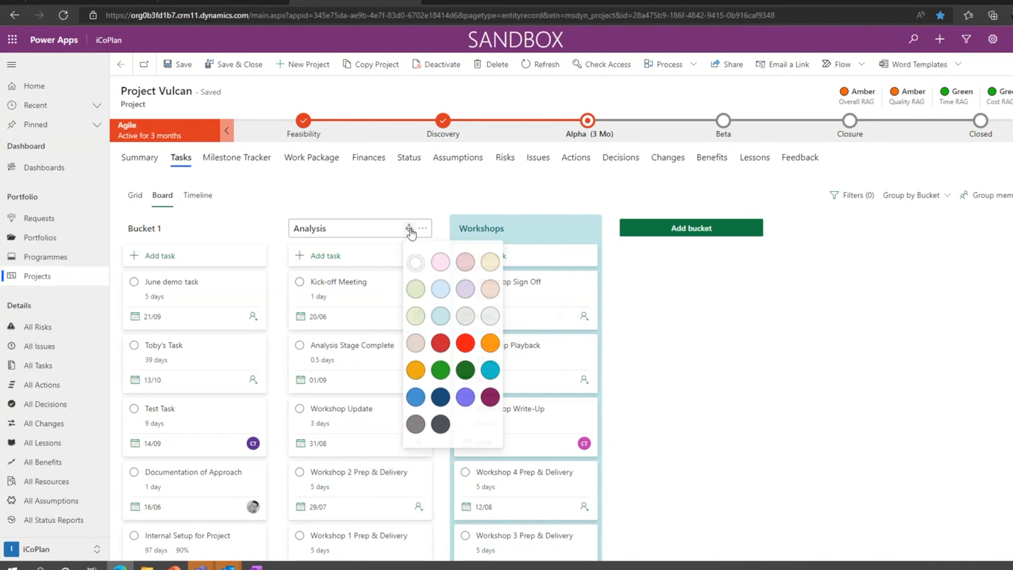
pyautogui.click(471, 374)
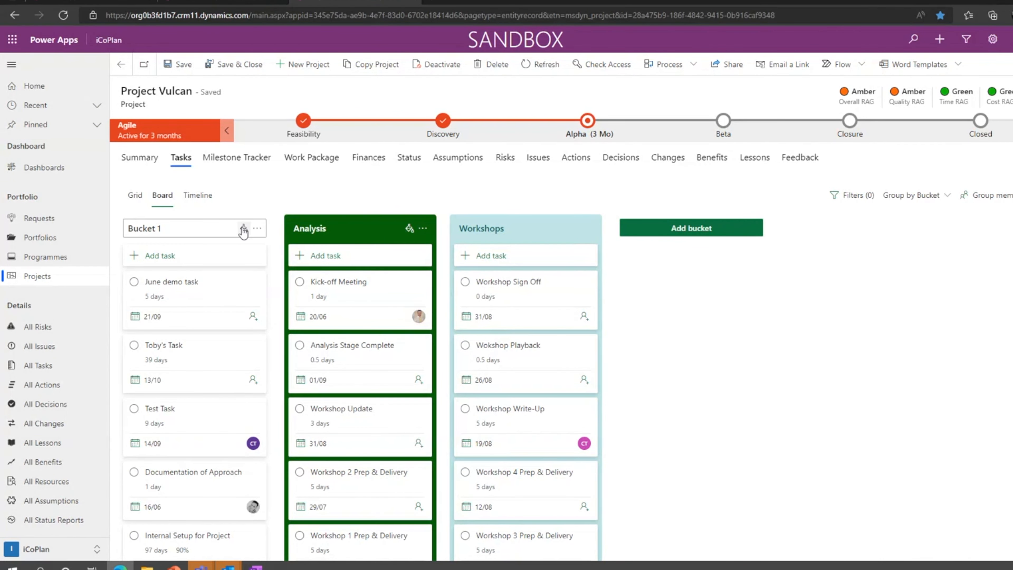
pyautogui.click(244, 228)
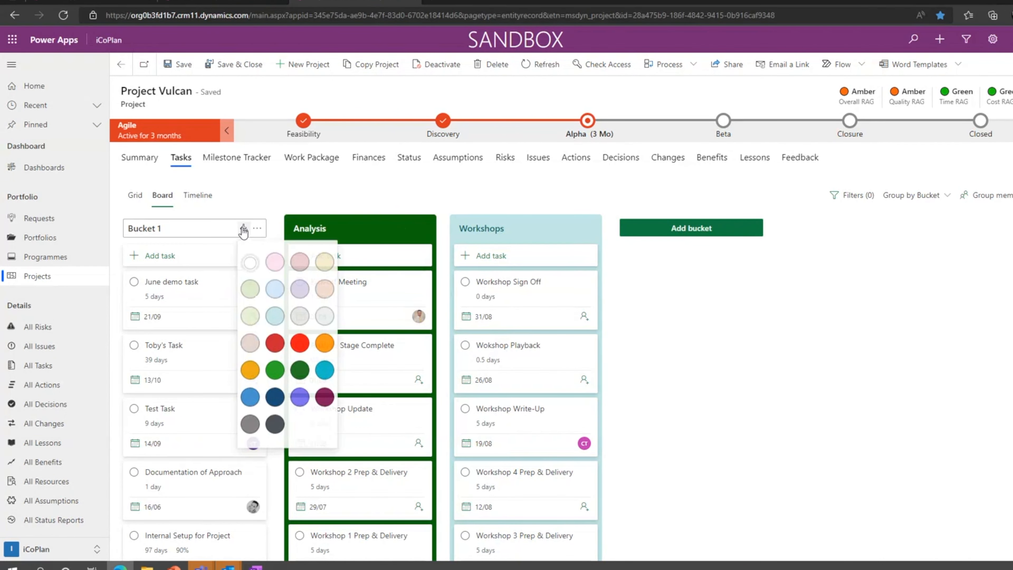
pyautogui.click(325, 290)
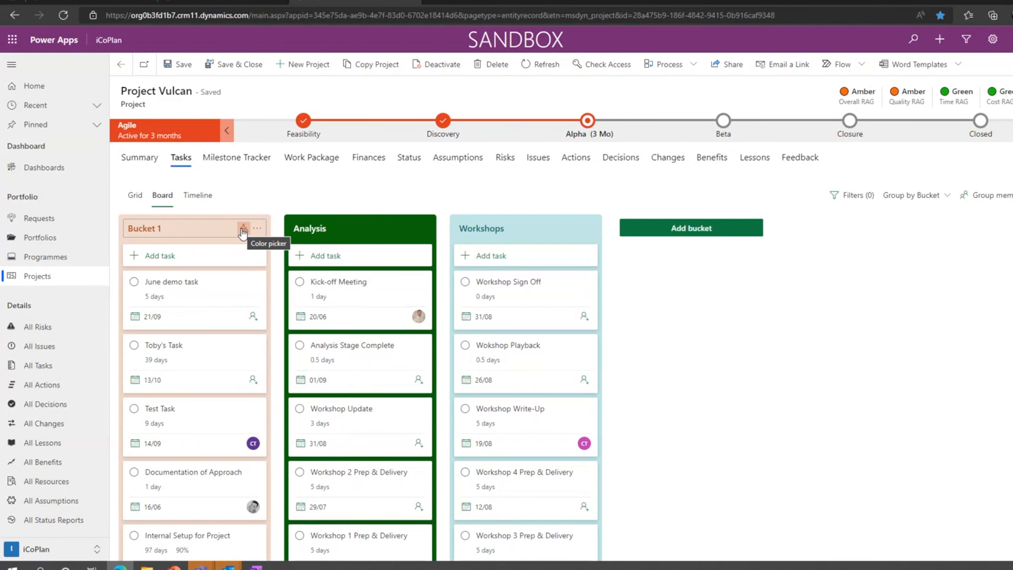
pyautogui.click(257, 229)
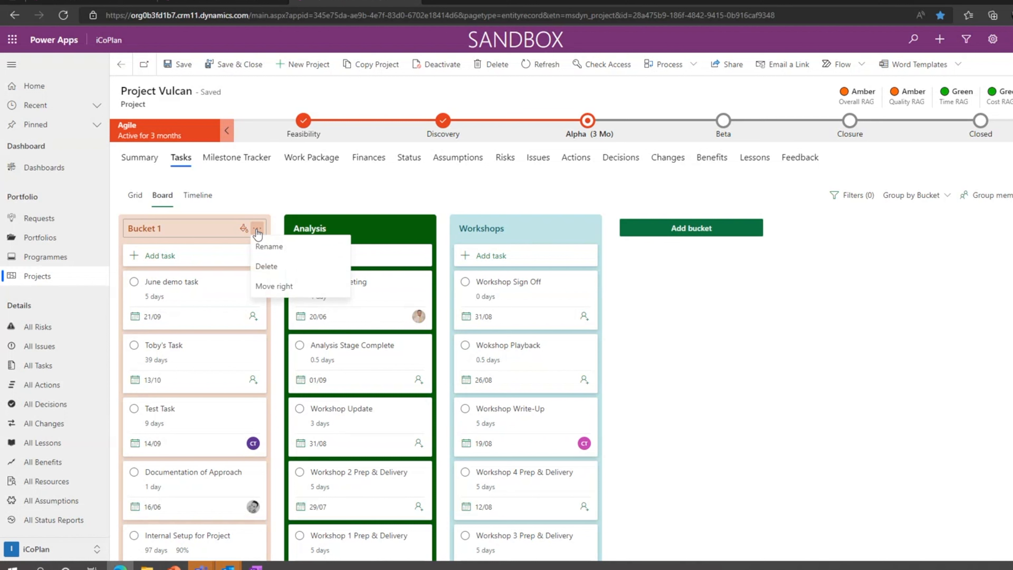
pyautogui.click(271, 202)
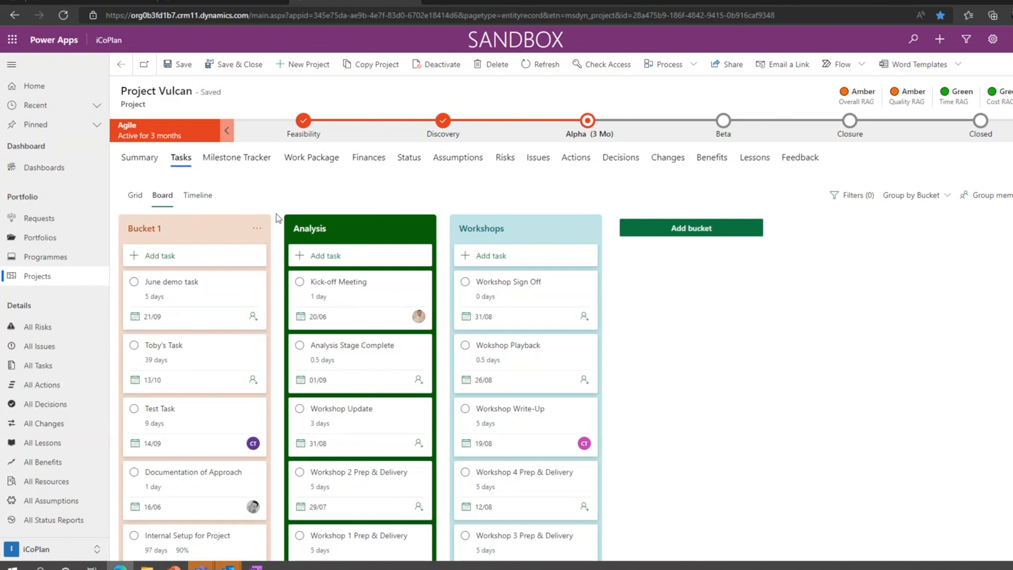
pyautogui.click(692, 228)
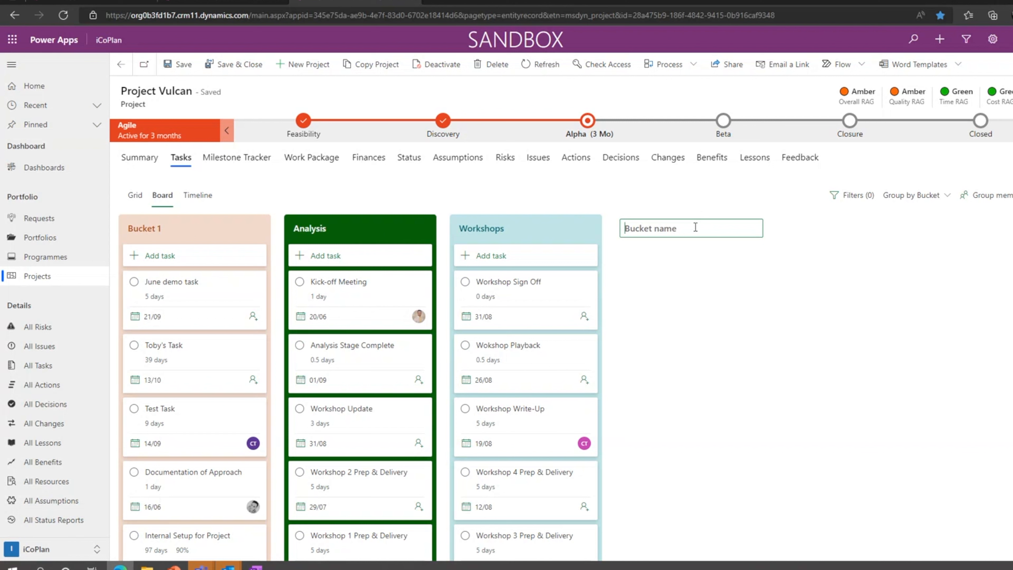
pyautogui.click(568, 207)
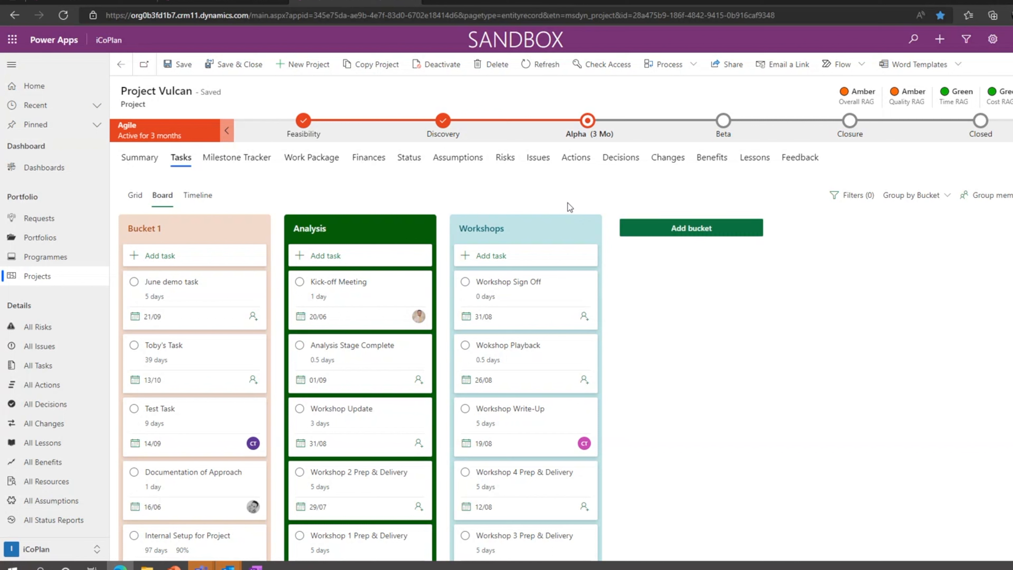
# Return to the task grid and create a new Yes/No field named "IT ?" as an added column
pyautogui.click(135, 194)
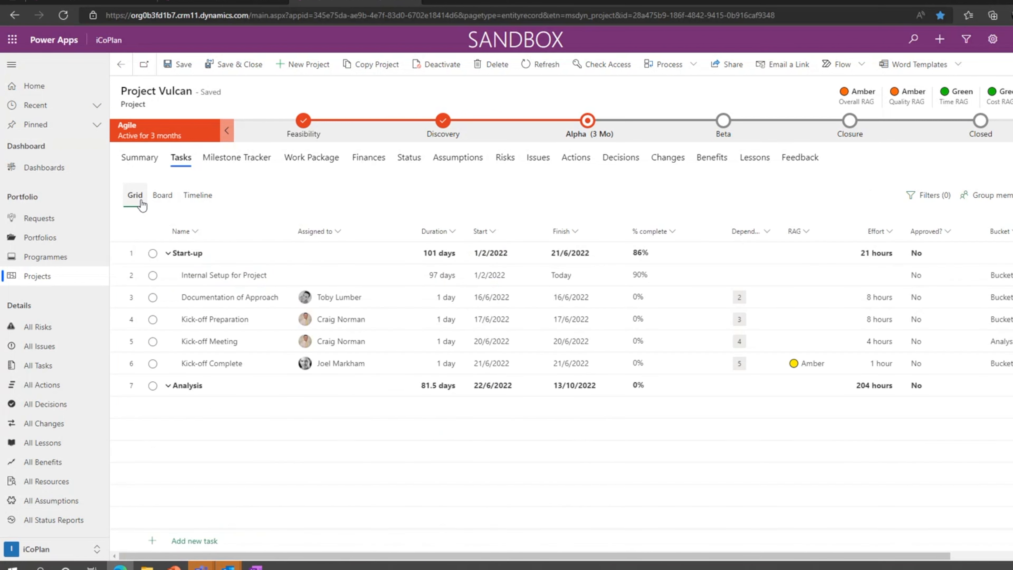
pyautogui.moveTo(783, 557); pyautogui.dragTo(911, 550)
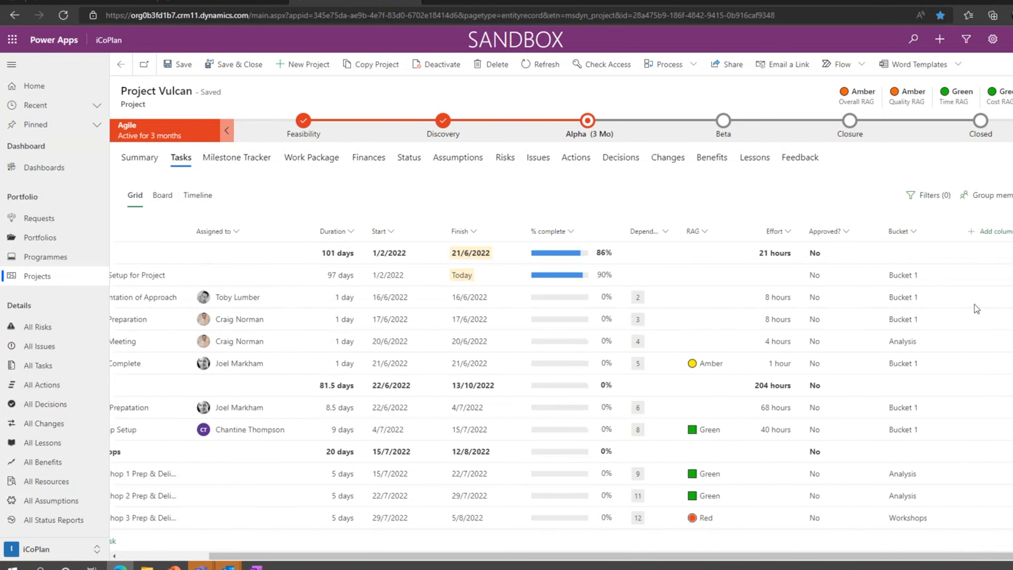
pyautogui.click(980, 233)
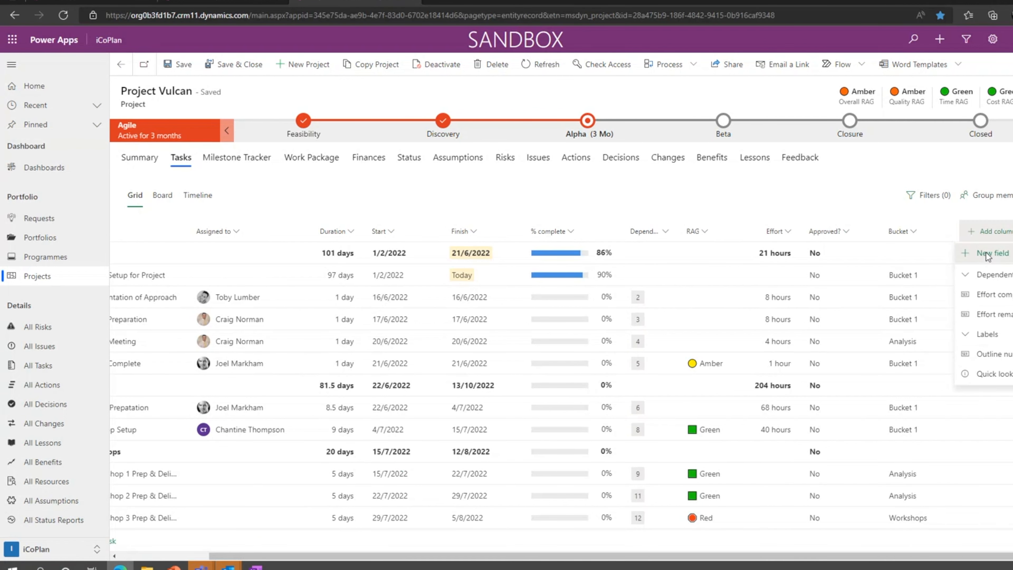
pyautogui.click(986, 254)
pyautogui.click(563, 363)
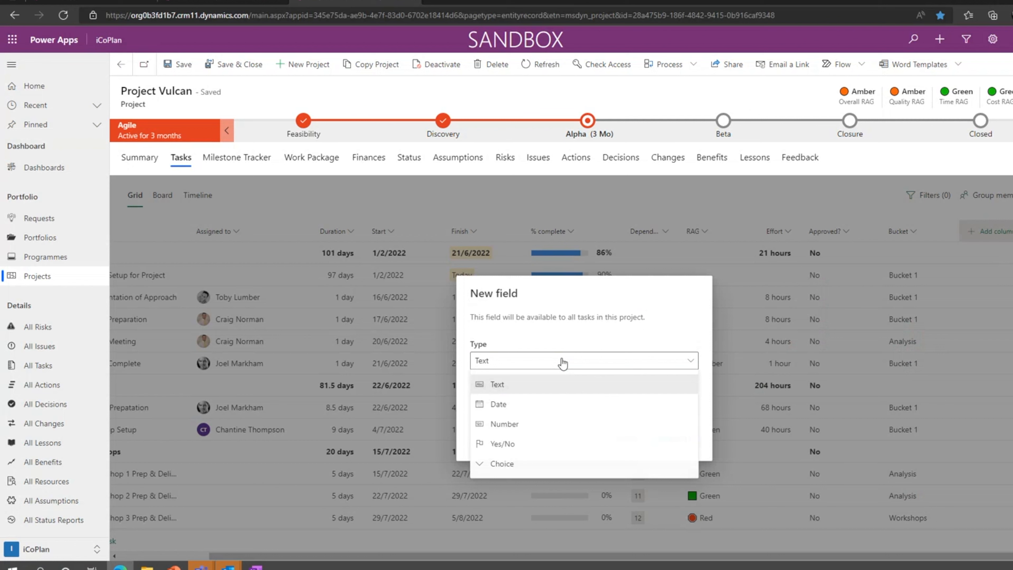
pyautogui.click(550, 403)
pyautogui.click(551, 403)
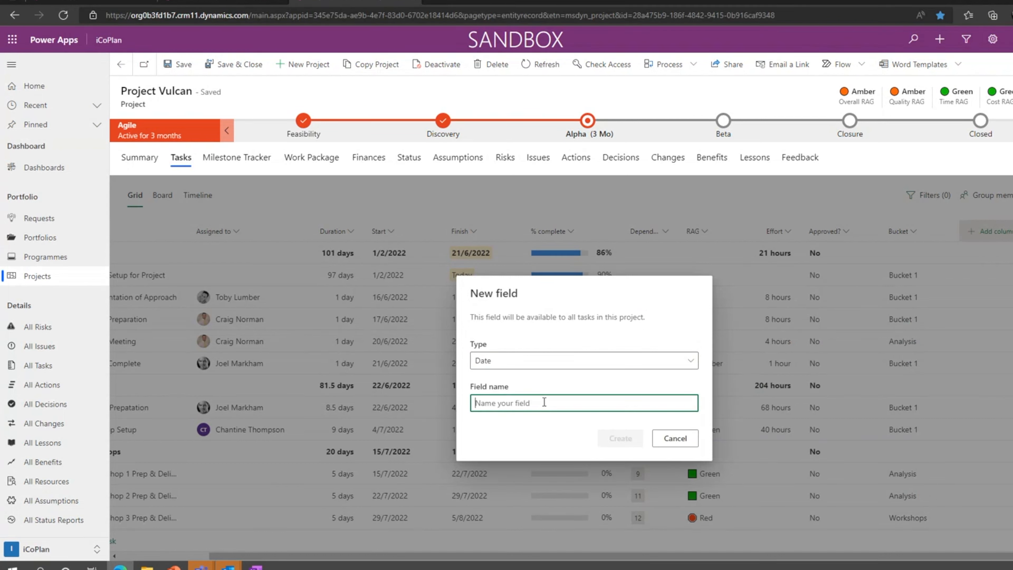
pyautogui.click(547, 364)
pyautogui.click(534, 441)
pyautogui.click(539, 403)
pyautogui.write('IT ?')
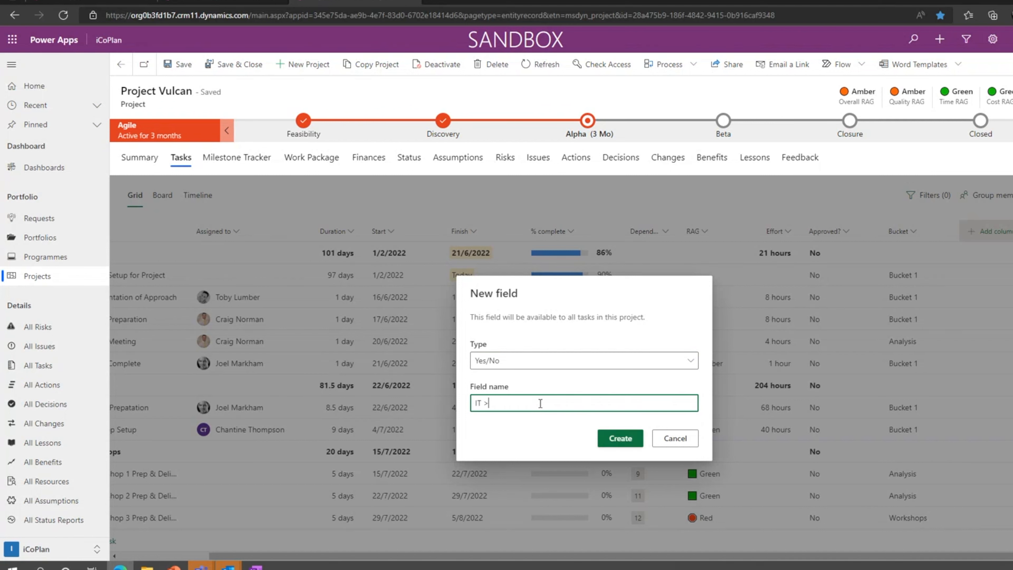
pyautogui.click(634, 438)
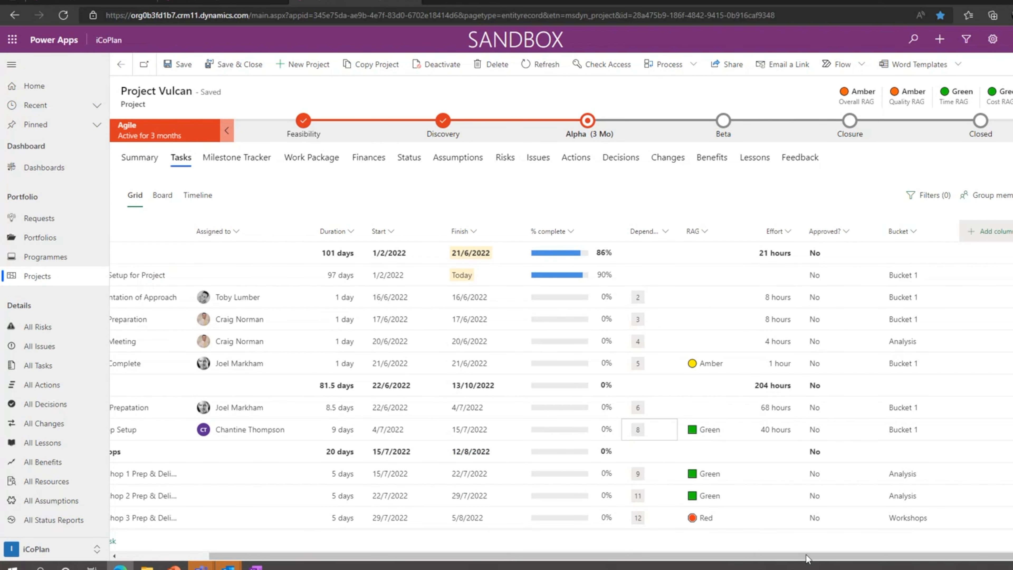
# Set the "IT ?" field to Yes for the June demo task and bring the task names back into view
pyautogui.moveTo(805, 554); pyautogui.dragTo(865, 554)
pyautogui.scroll(-5, 895, 460)
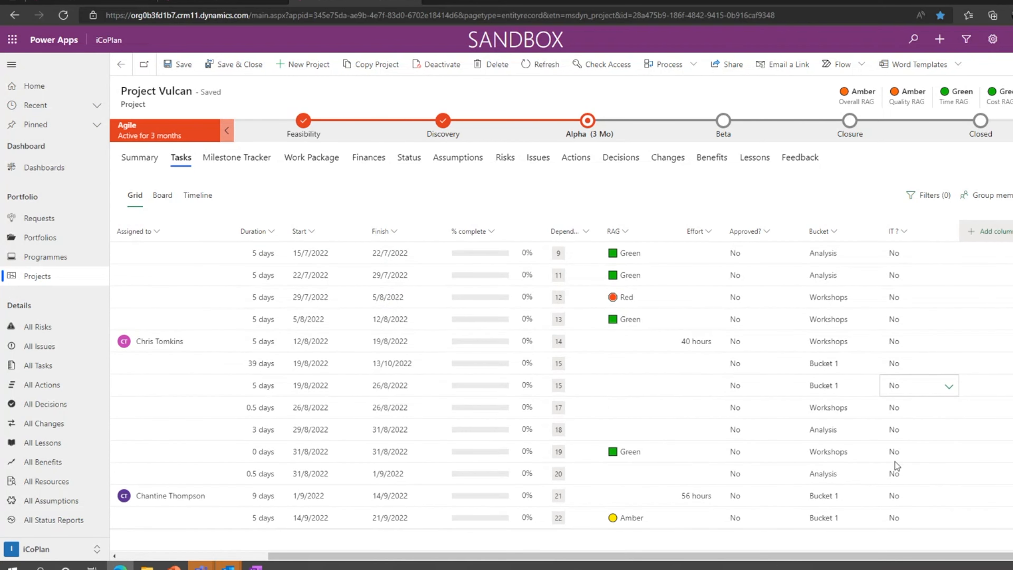
pyautogui.click(897, 519)
pyautogui.click(901, 521)
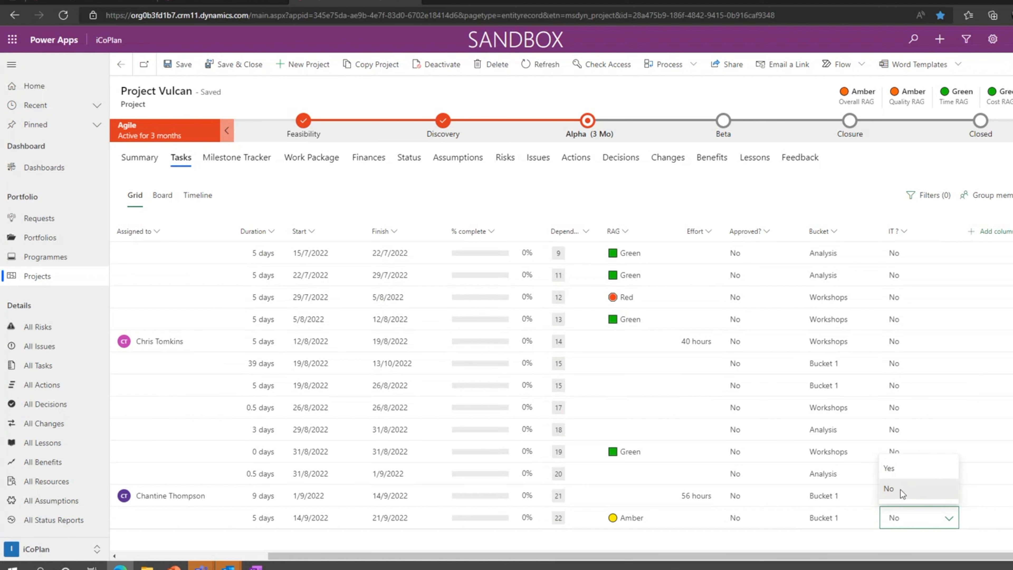
pyautogui.click(898, 470)
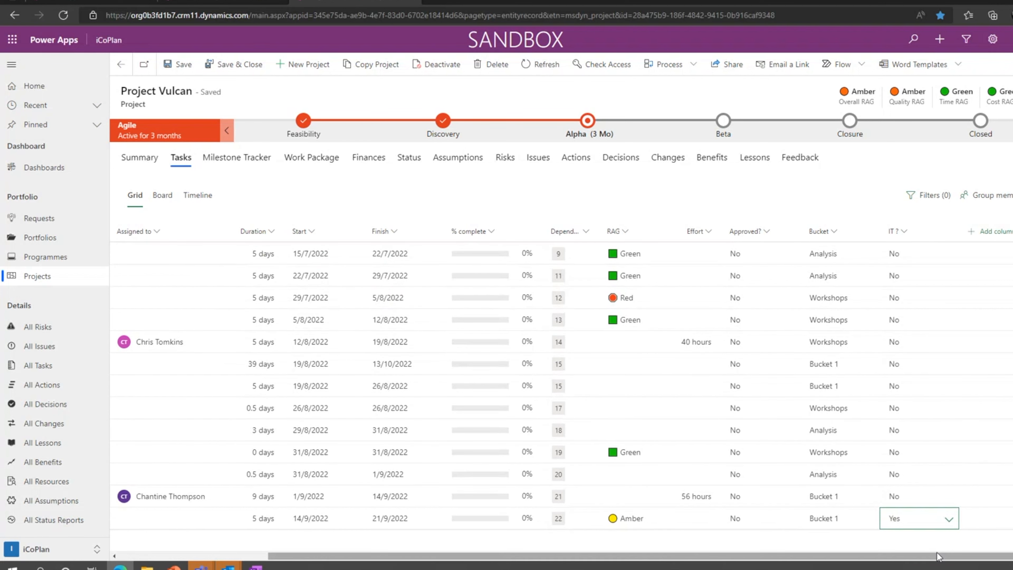
pyautogui.moveTo(937, 555); pyautogui.dragTo(742, 553)
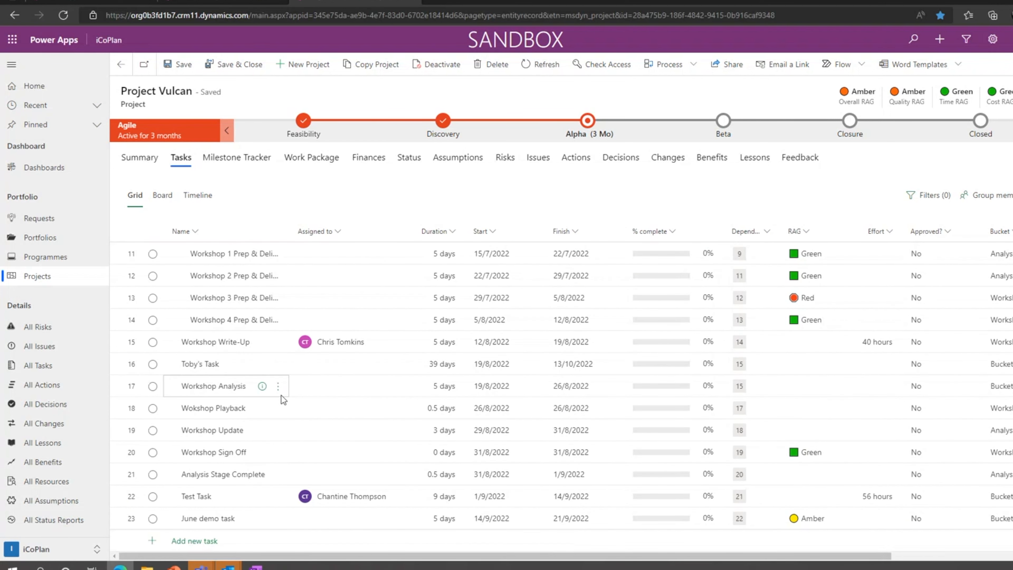
# Check which further columns can be added to the task grid without adding one
pyautogui.scroll(5, 280, 394)
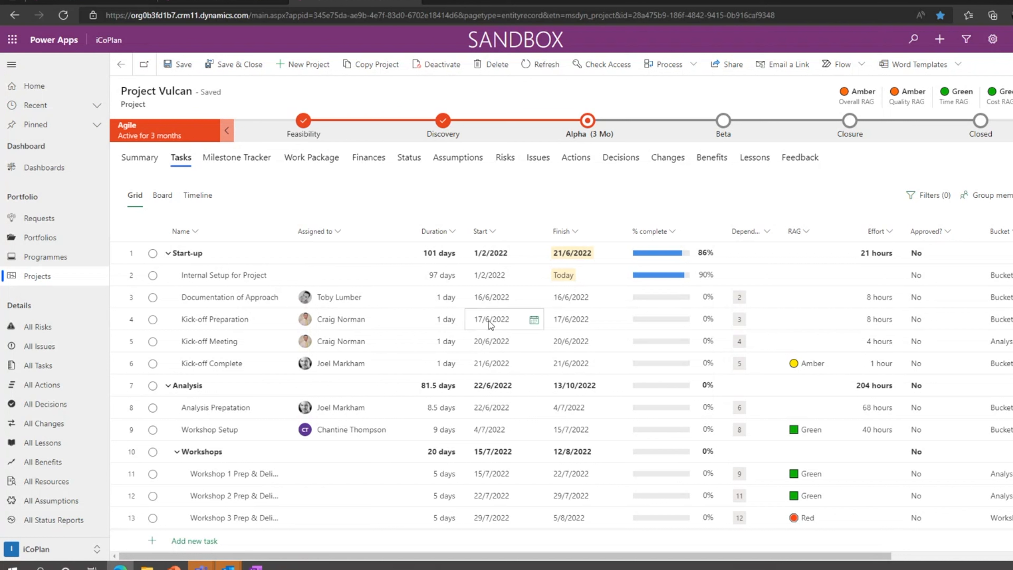
pyautogui.moveTo(686, 561); pyautogui.dragTo(835, 559)
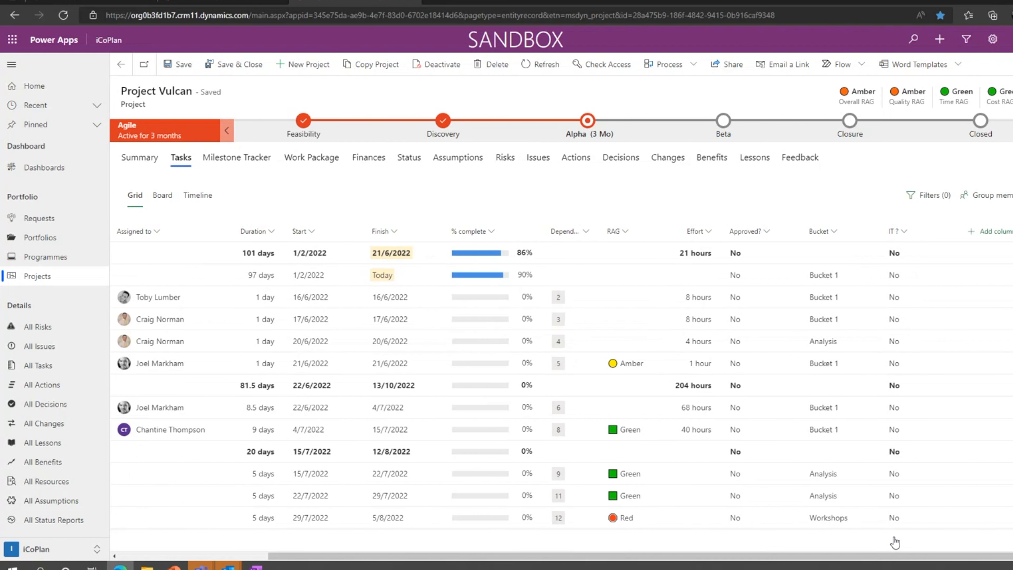
pyautogui.click(974, 235)
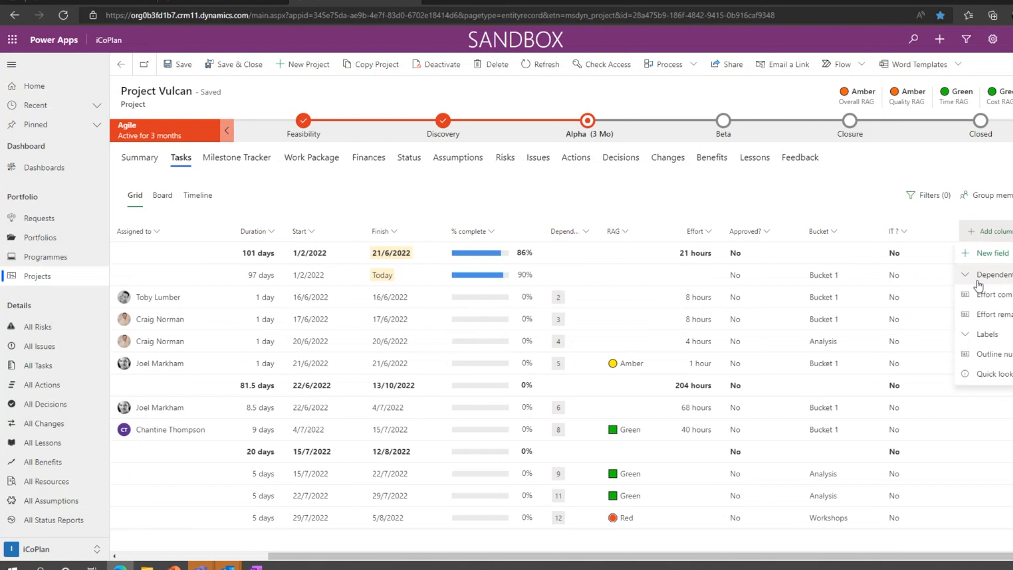
pyautogui.click(841, 193)
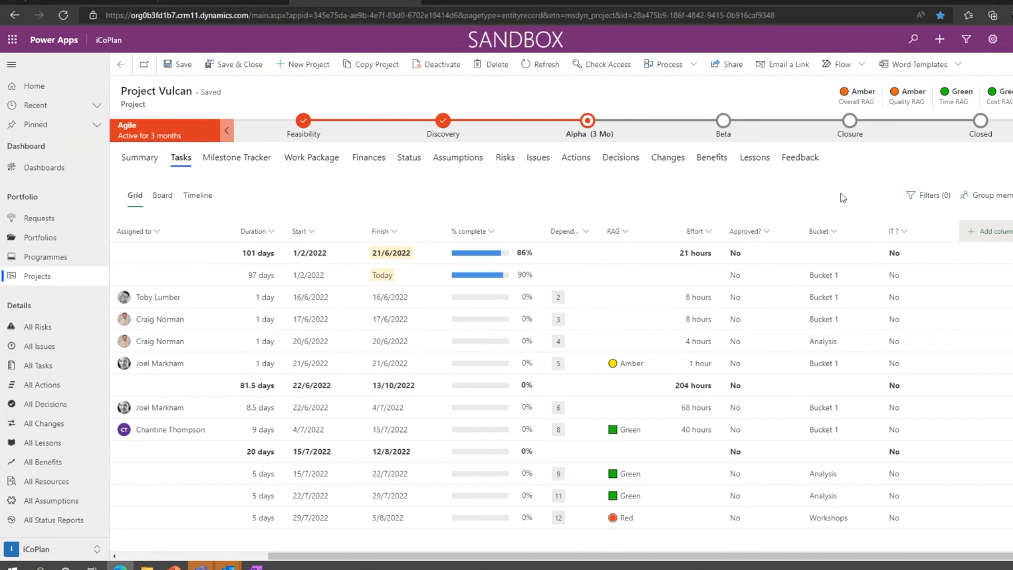
pyautogui.moveTo(772, 555); pyautogui.dragTo(623, 554)
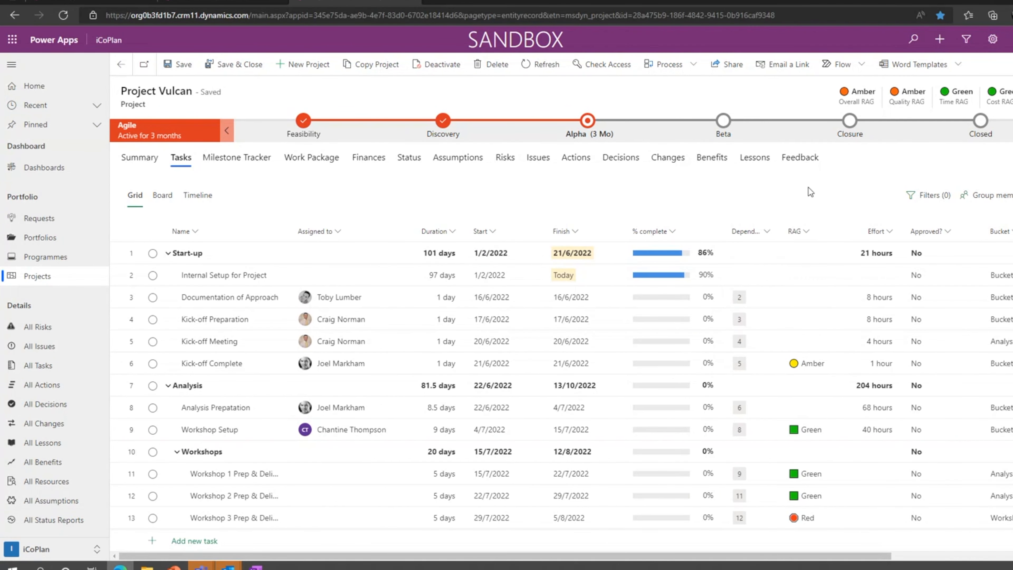
# Filter the project tasks to those finishing this week and view the full filtered grid
pyautogui.click(933, 196)
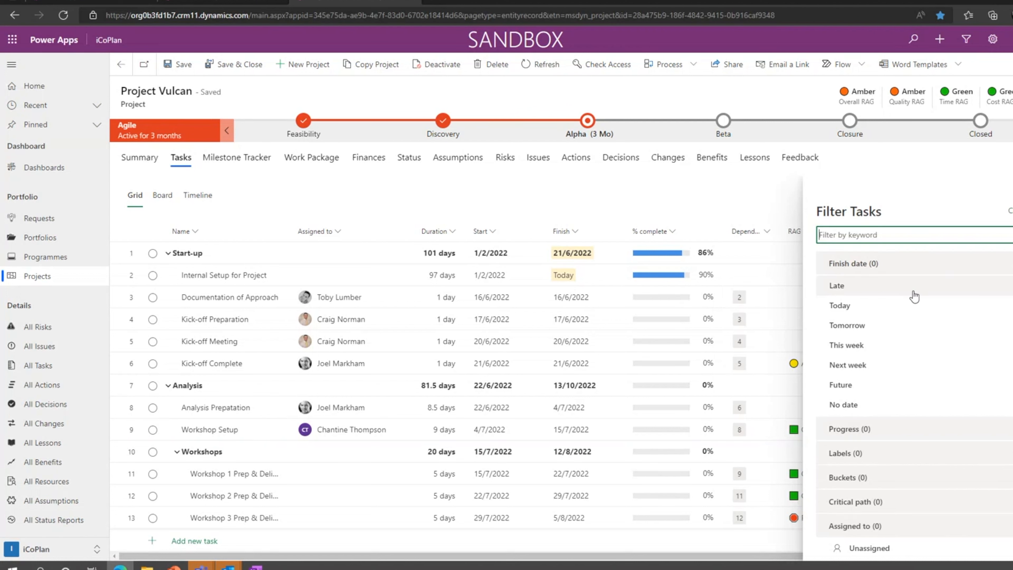
pyautogui.click(856, 346)
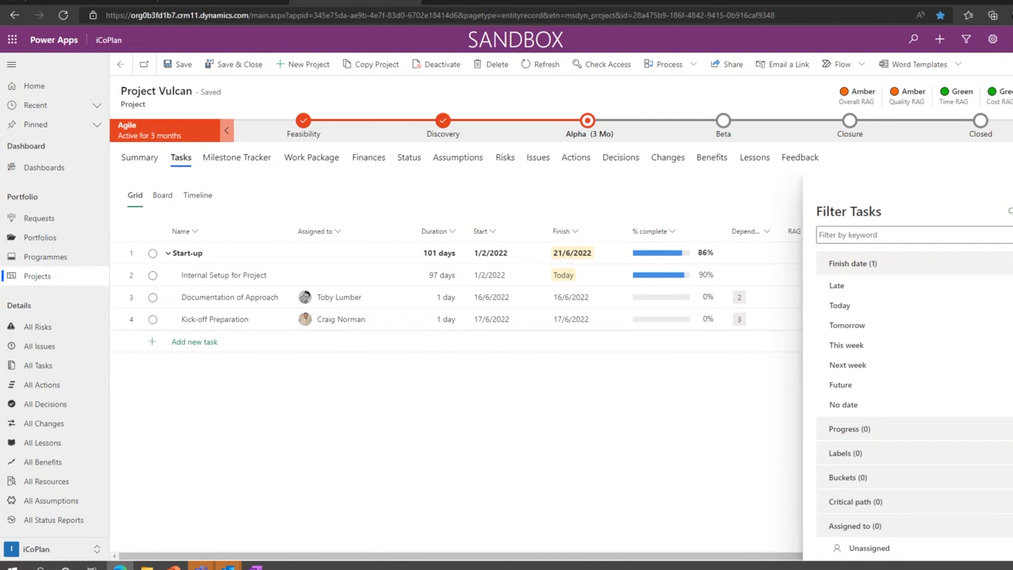
pyautogui.click(1011, 194)
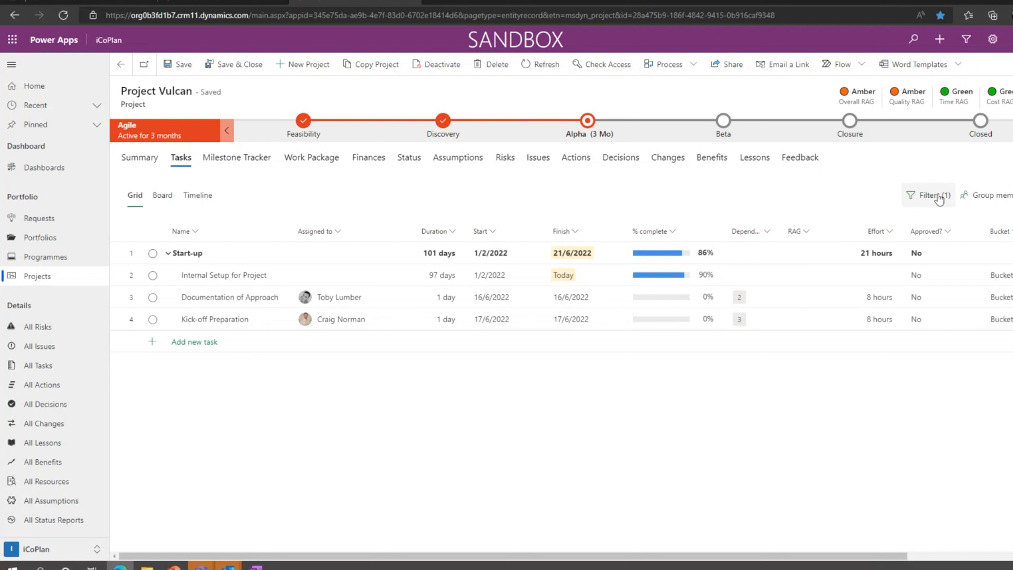
# Replace the This week finish-date filter with Next week, review the matching tasks and remove the filter
pyautogui.click(929, 195)
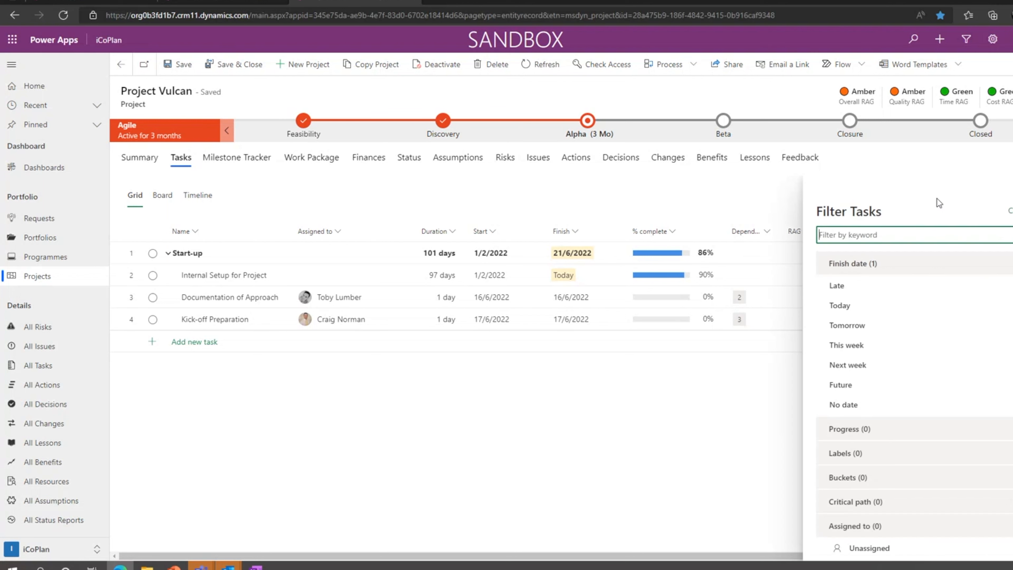
pyautogui.click(862, 351)
pyautogui.click(863, 365)
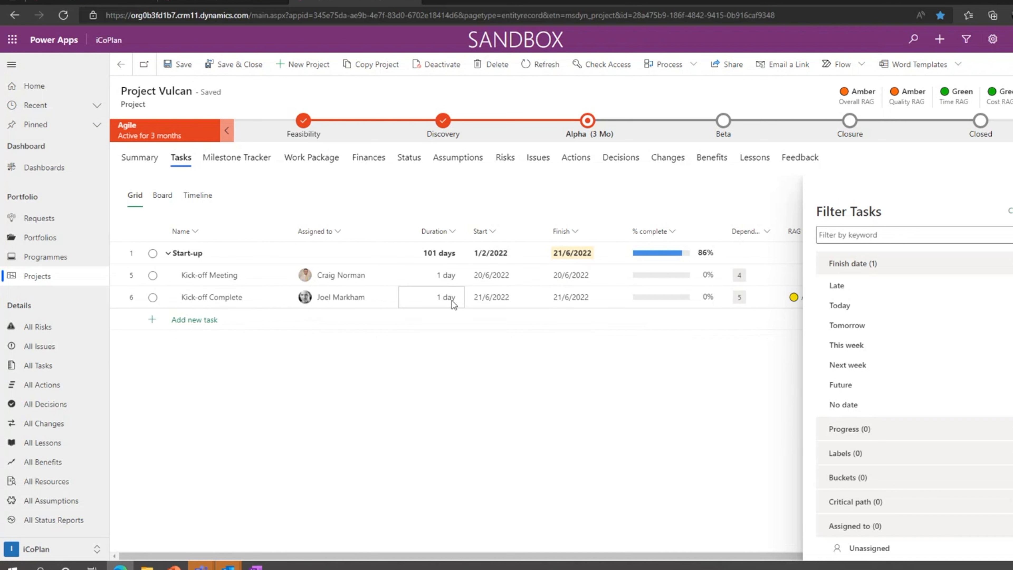
pyautogui.click(882, 371)
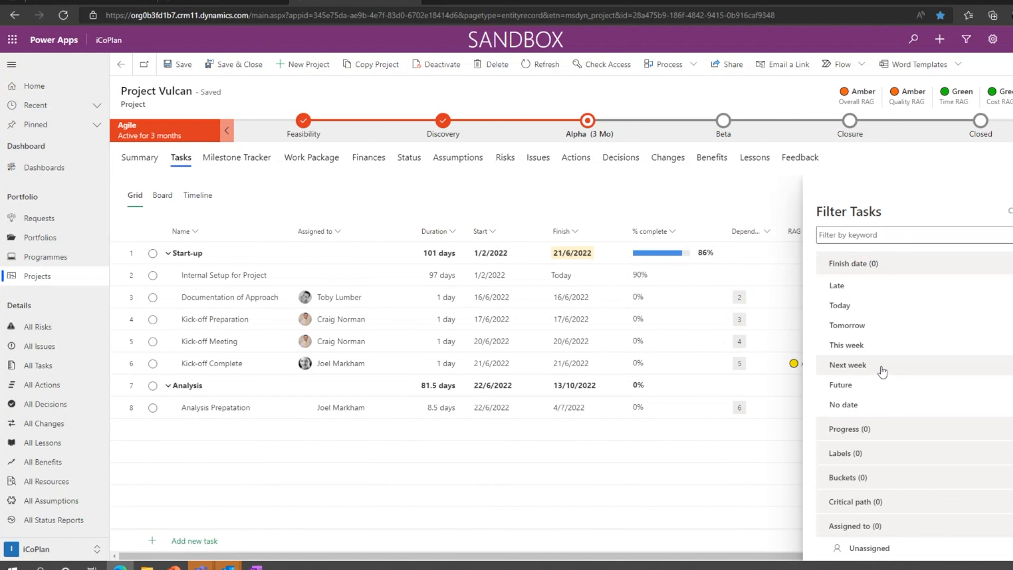
# Filter the tasks by the Late and Future finish dates in turn, review the matching tasks and clear the filter
pyautogui.click(878, 285)
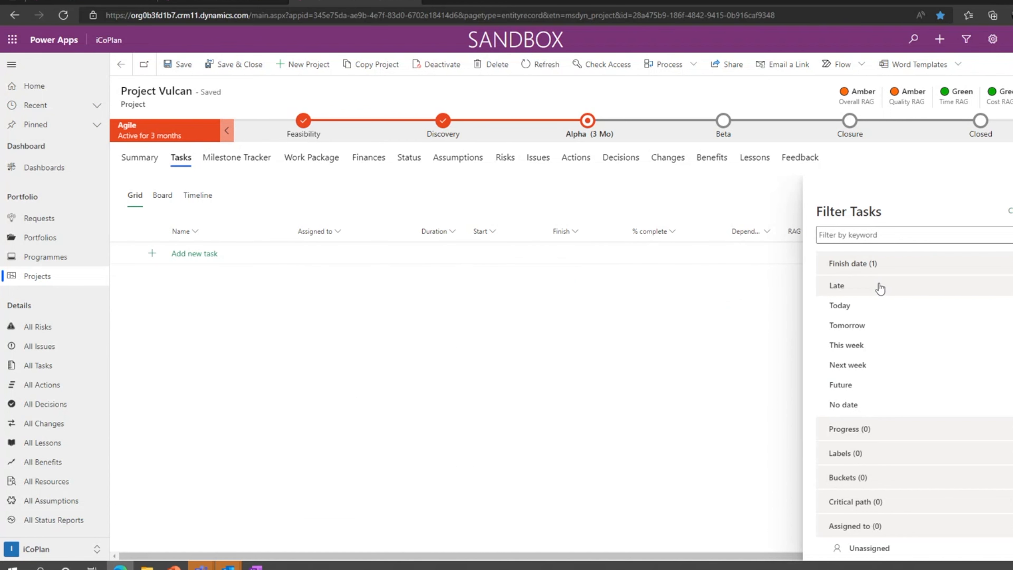
pyautogui.click(880, 286)
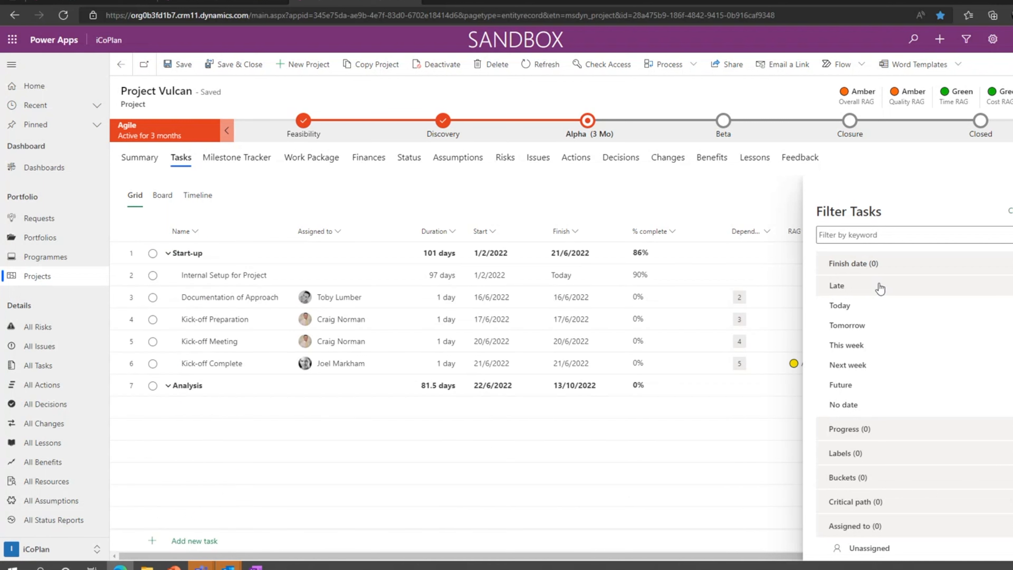
pyautogui.click(889, 387)
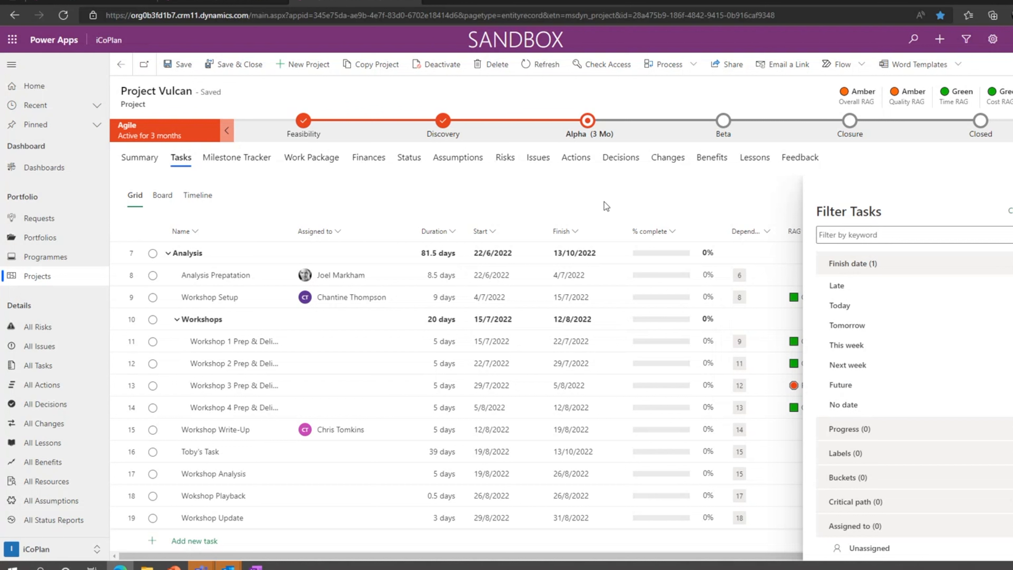
pyautogui.click(632, 343)
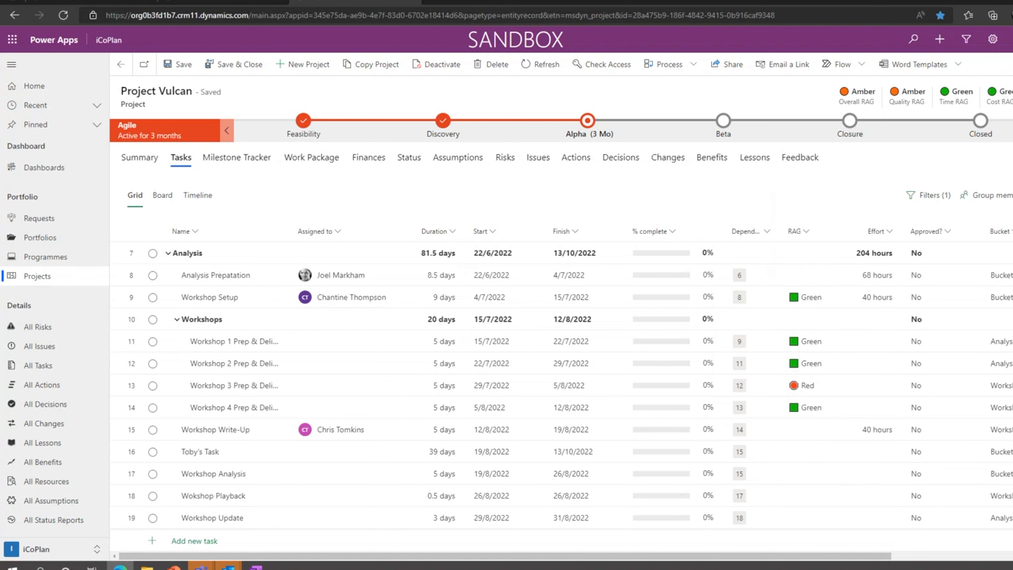
pyautogui.scroll(-2, 633, 344)
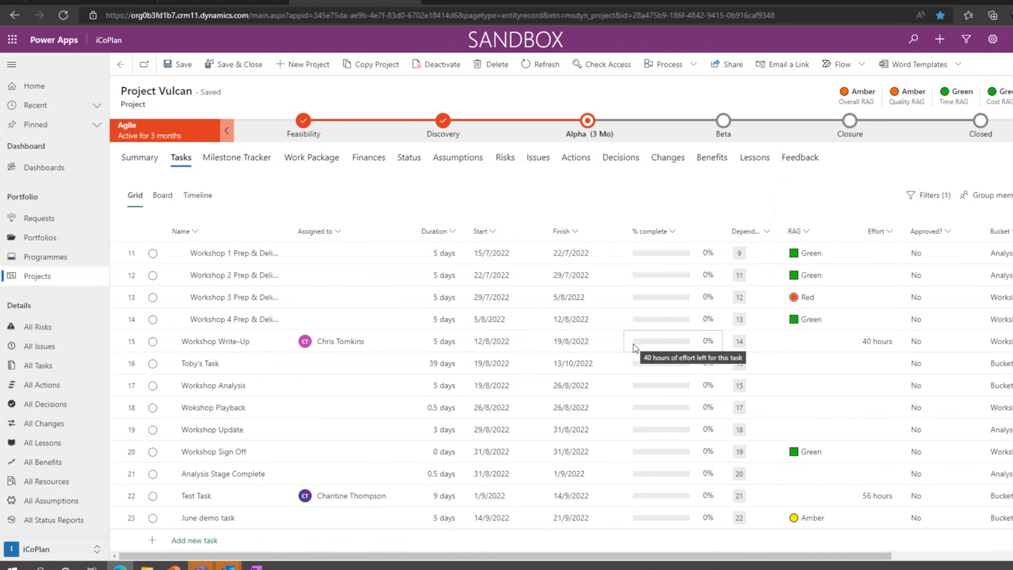
pyautogui.scroll(2, 633, 343)
pyautogui.click(905, 193)
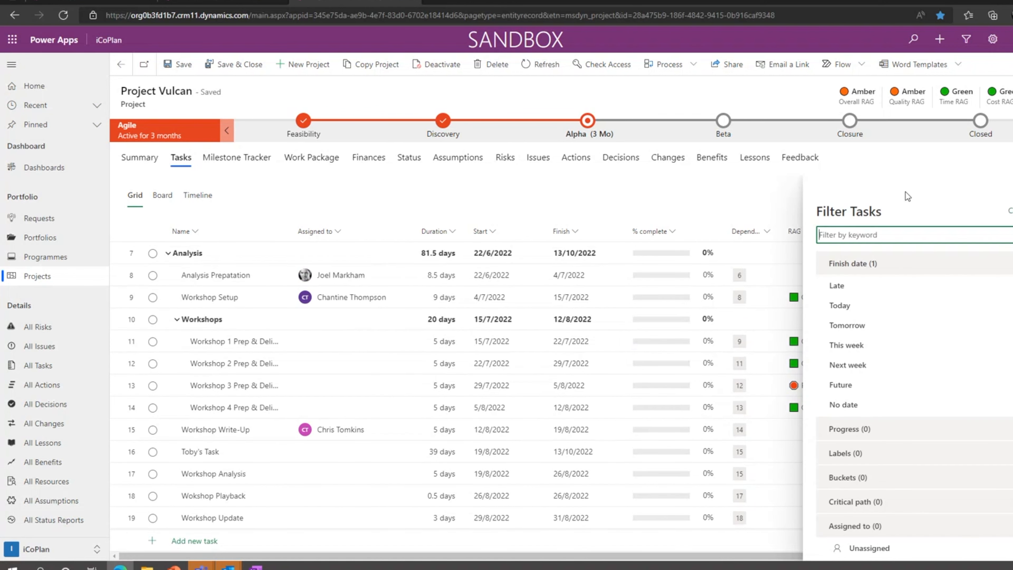
pyautogui.click(1010, 212)
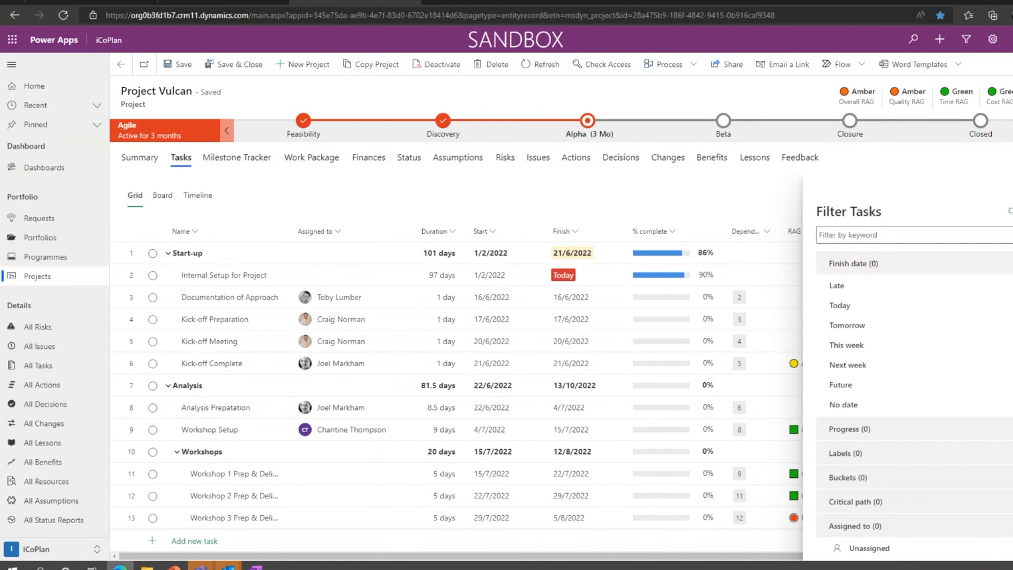
# Filter the tasks to the critical path, review the listed tasks and remove the filter
pyautogui.click(1012, 193)
pyautogui.click(932, 197)
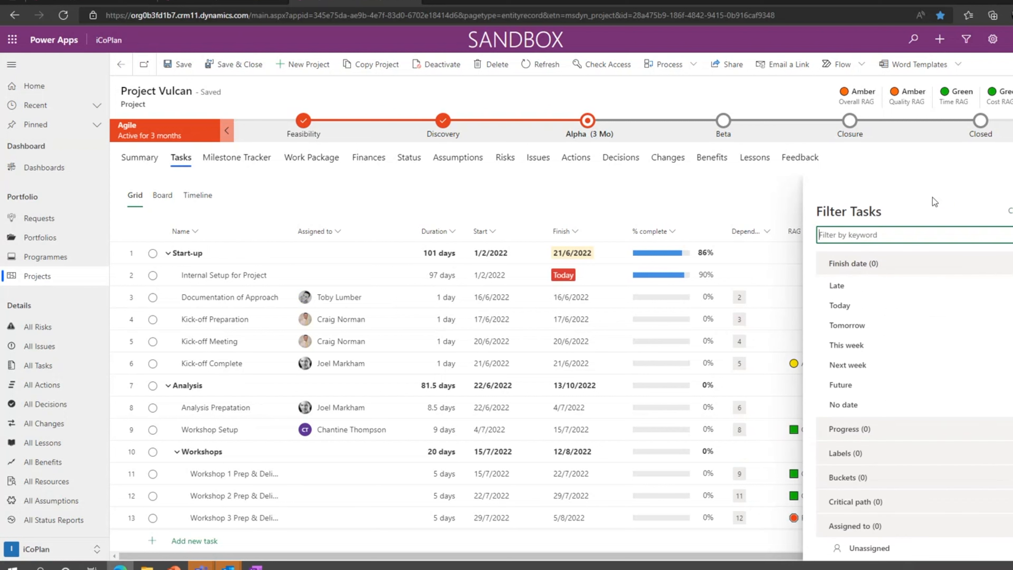
pyautogui.scroll(-1, 928, 454)
pyautogui.scroll(-2, 928, 454)
pyautogui.click(926, 387)
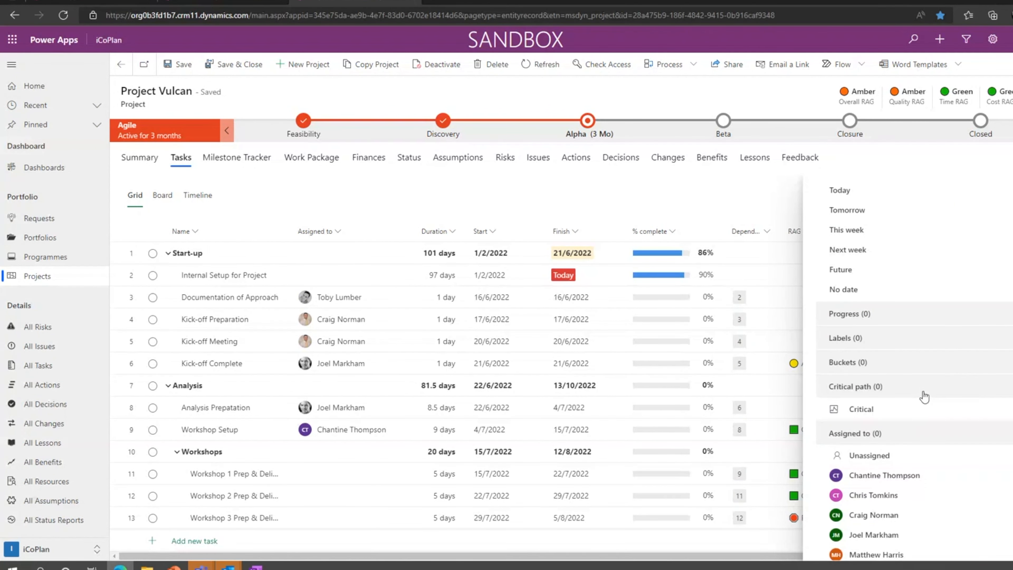
pyautogui.click(908, 410)
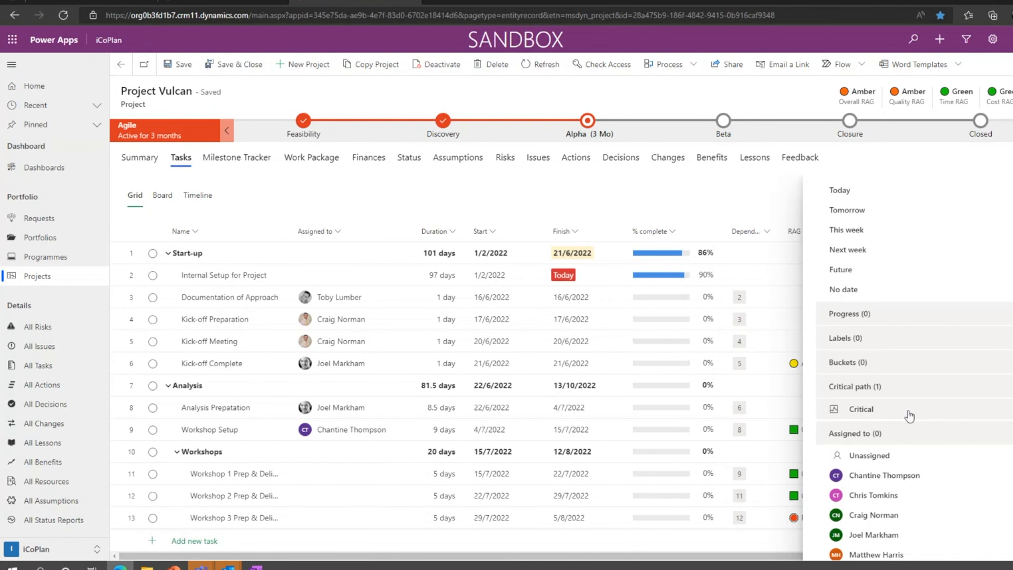
pyautogui.scroll(-2, 634, 410)
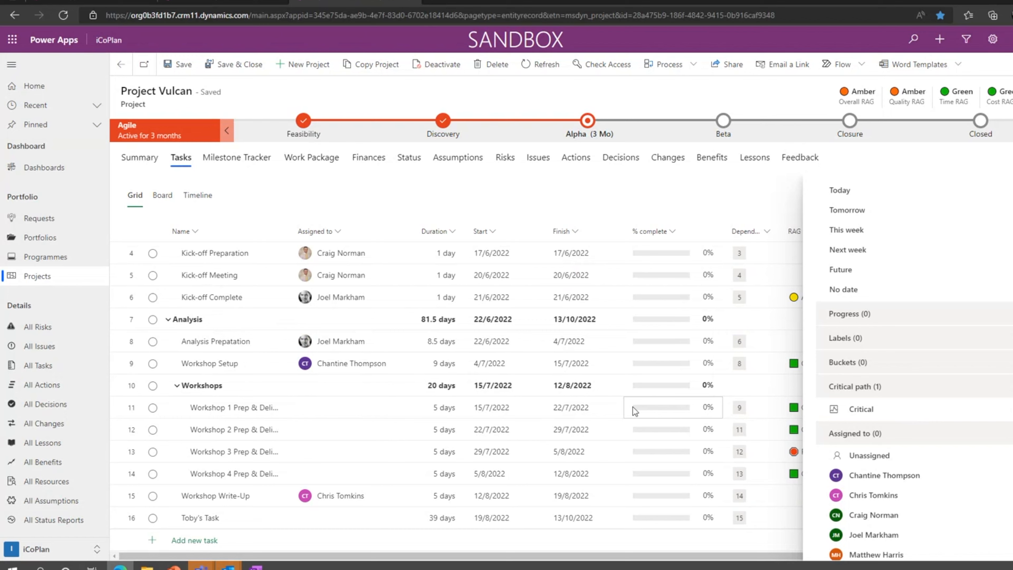
pyautogui.scroll(2, 630, 419)
pyautogui.scroll(3, 864, 413)
pyautogui.scroll(-1, 931, 454)
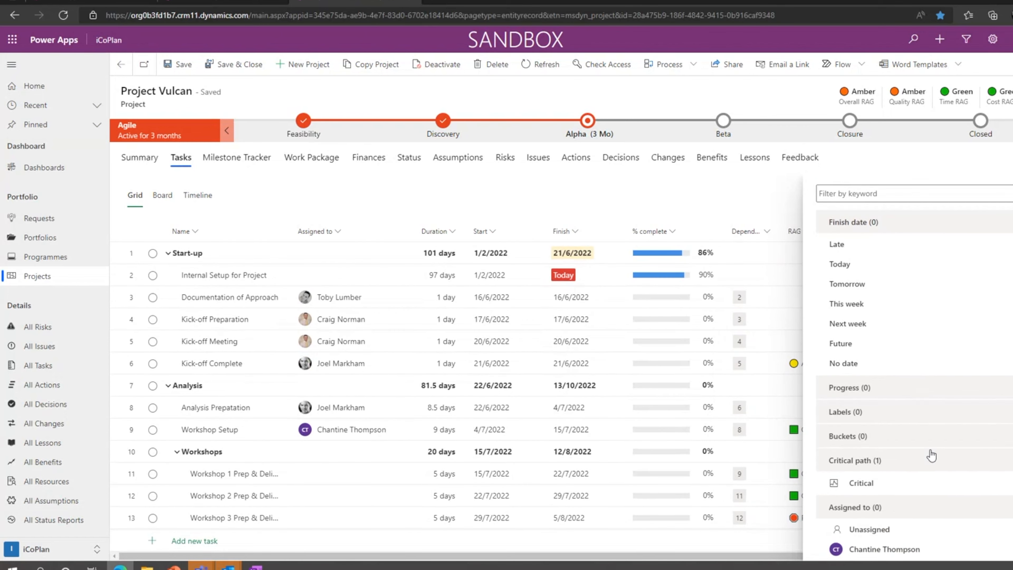
pyautogui.scroll(-2, 931, 455)
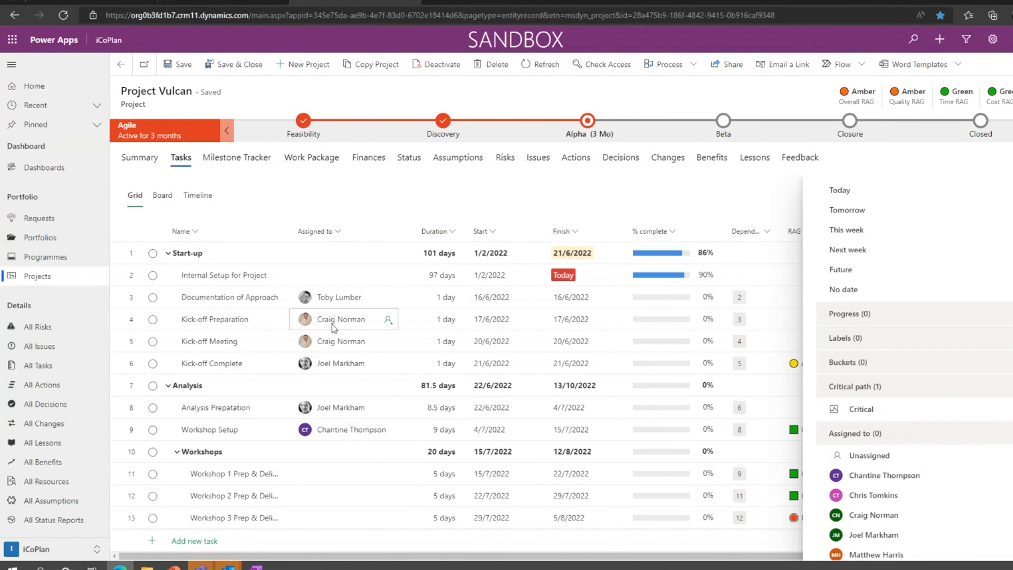
pyautogui.scroll(-2, 334, 329)
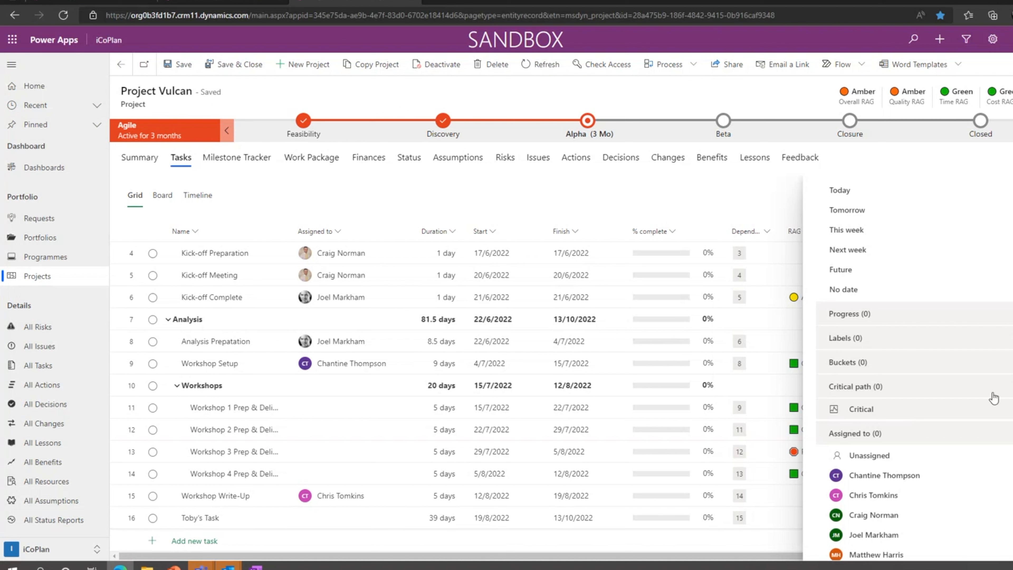
# Filter the tasks by the Analysis bucket, remove the filter and close the task filters
pyautogui.click(991, 400)
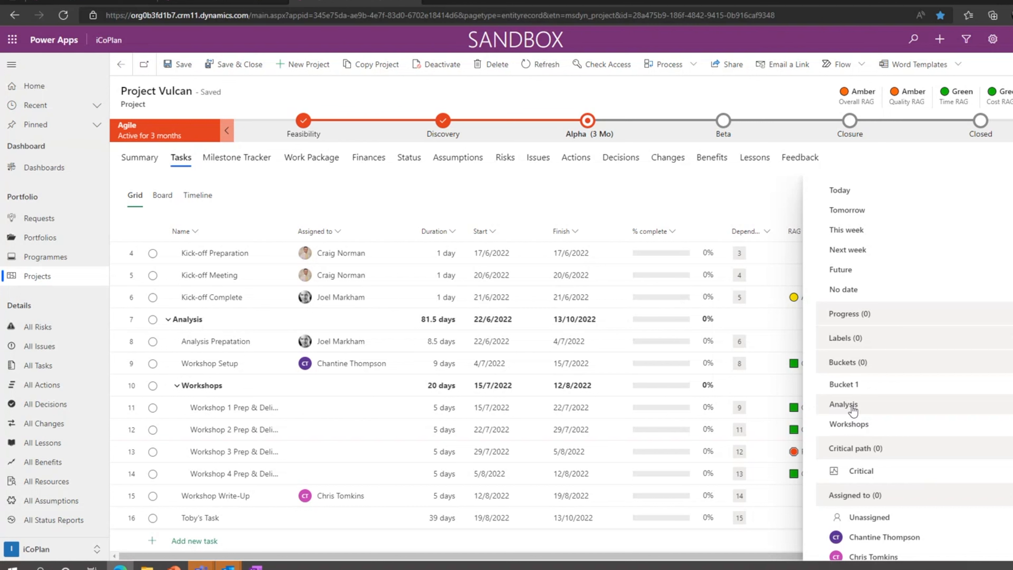
pyautogui.click(852, 407)
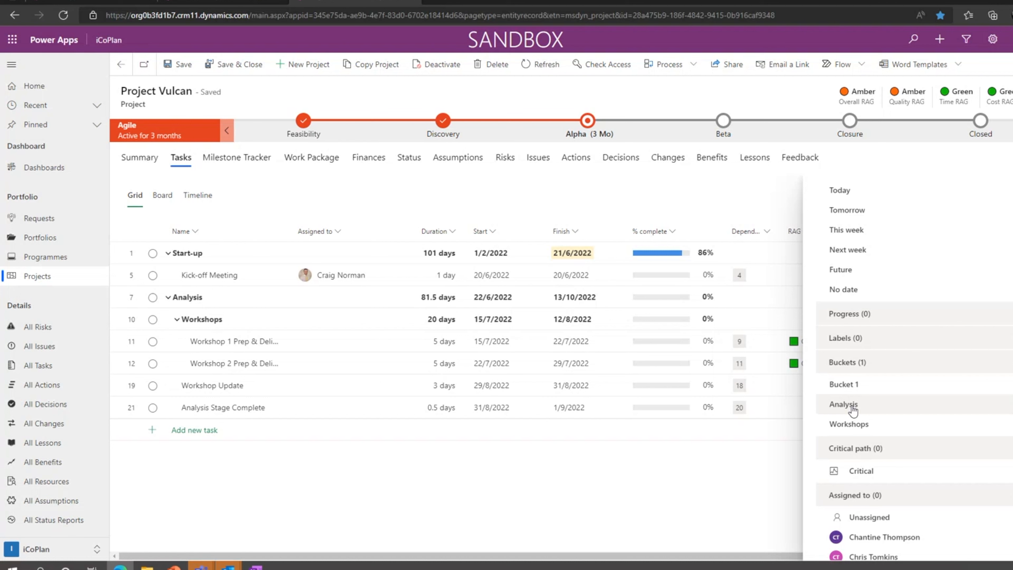
pyautogui.click(852, 405)
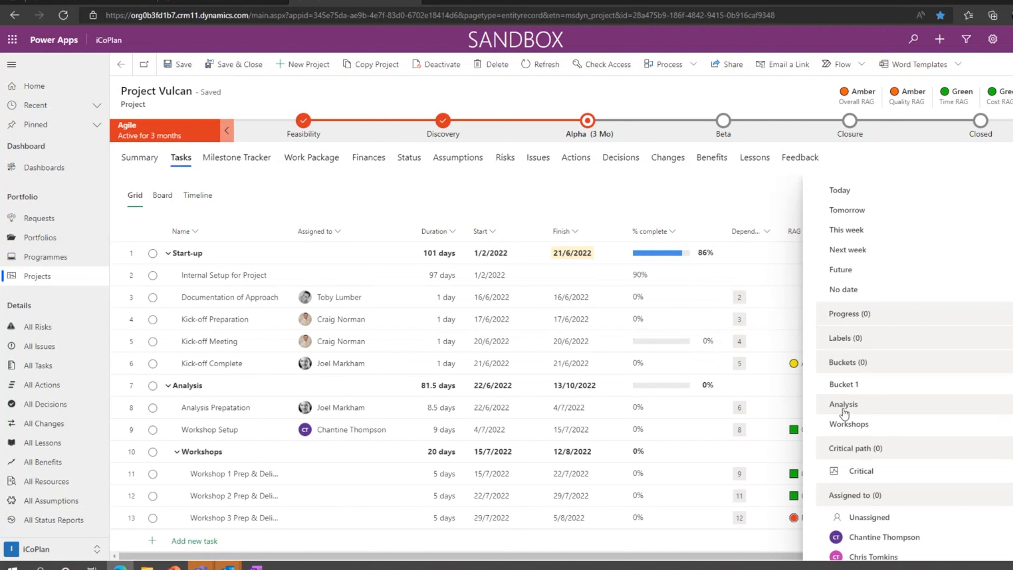
pyautogui.scroll(3, 976, 223)
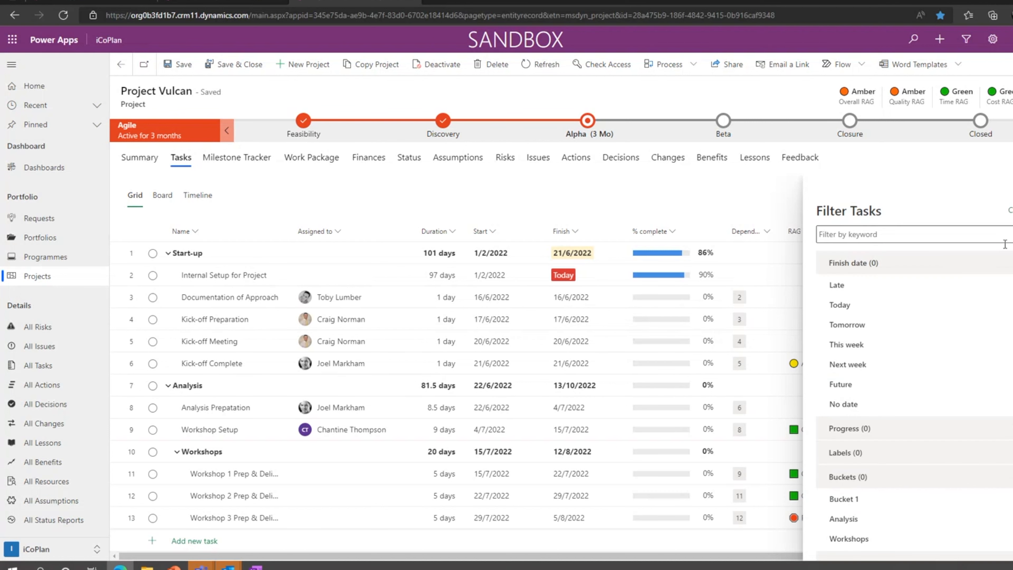
pyautogui.press('Escape')
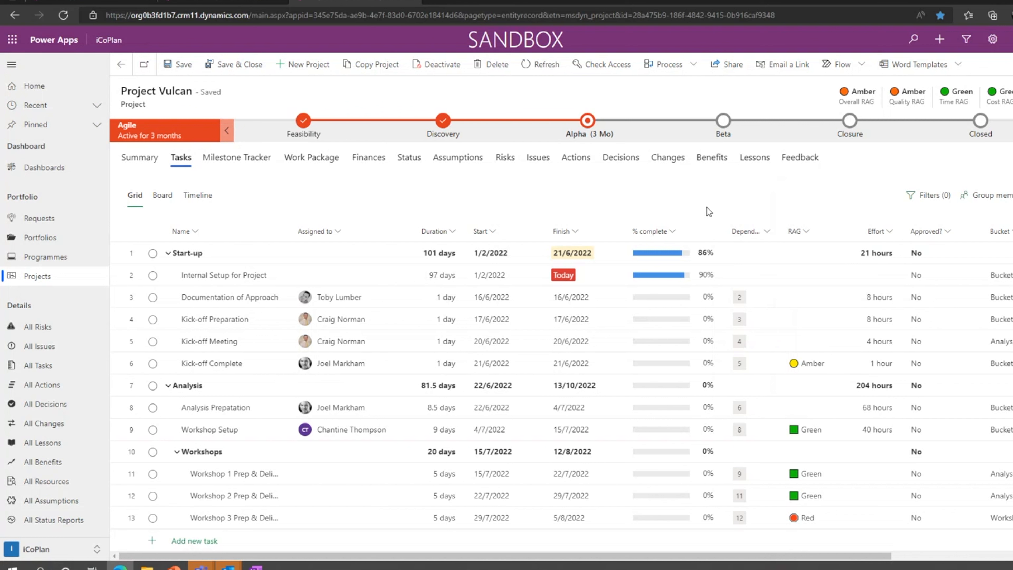
# Look at the Export to Excel option for the project tasks without exporting
pyautogui.click(1011, 195)
pyautogui.click(816, 196)
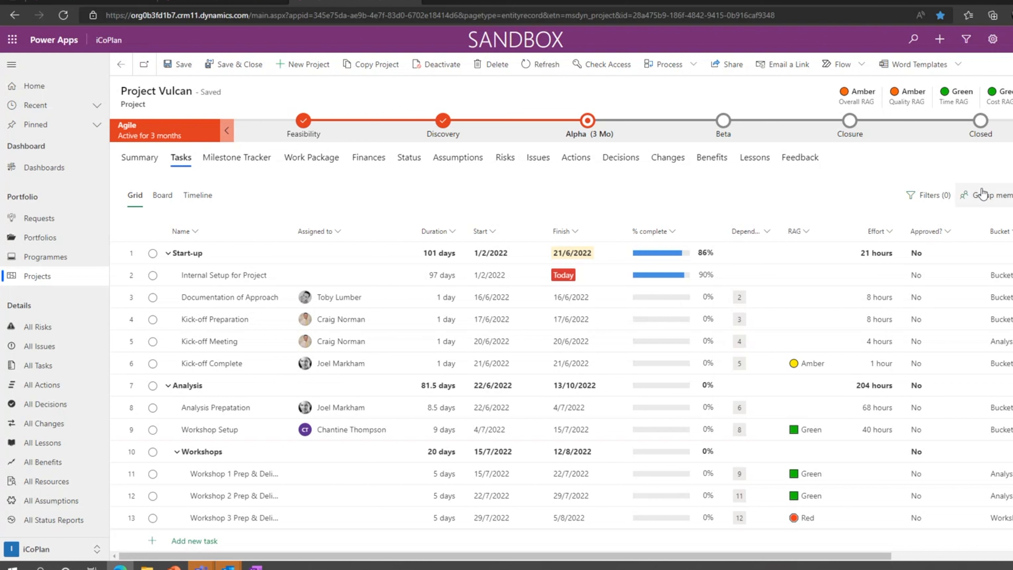
pyautogui.click(1011, 195)
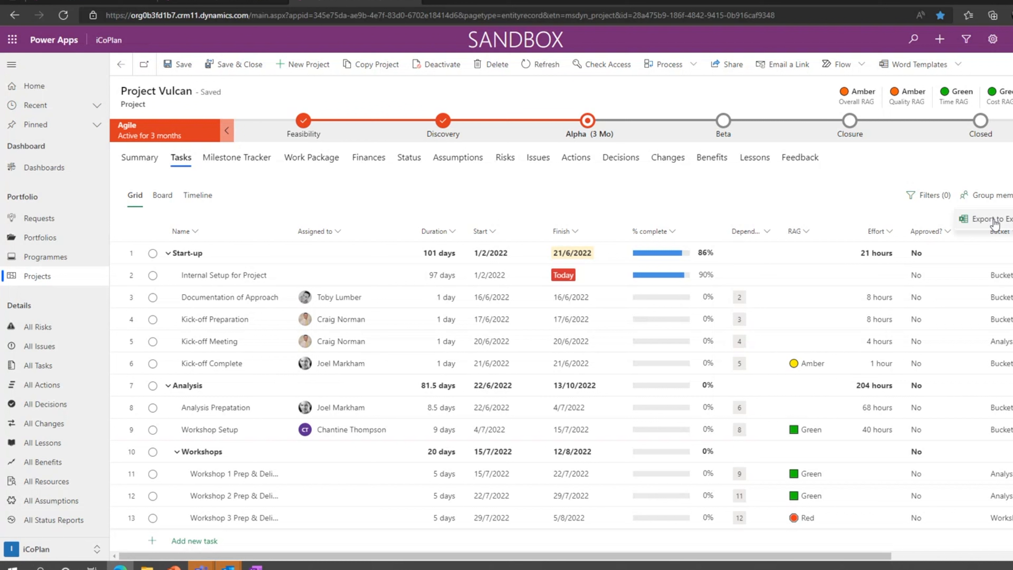
pyautogui.click(817, 201)
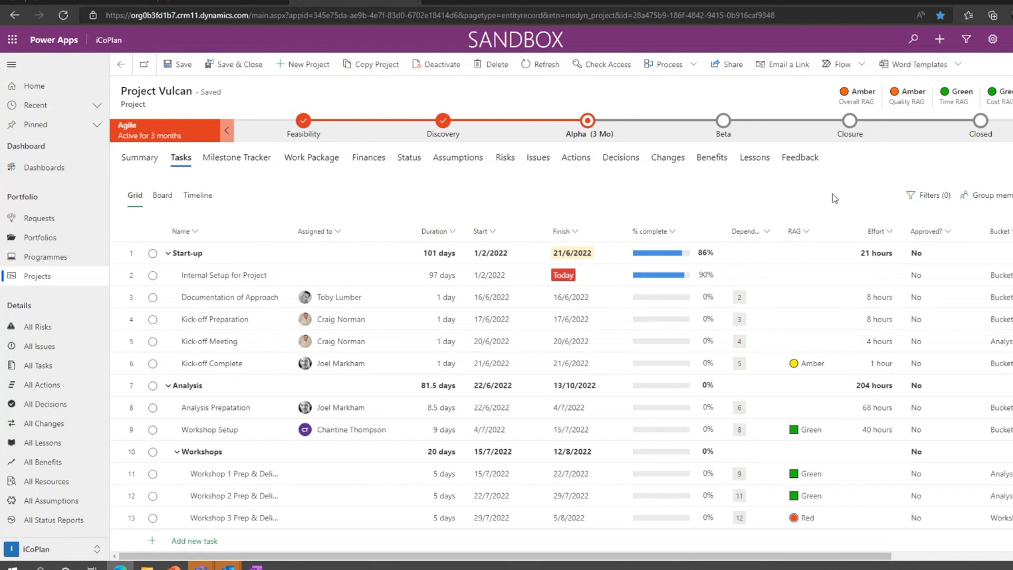
pyautogui.click(1011, 195)
pyautogui.click(751, 205)
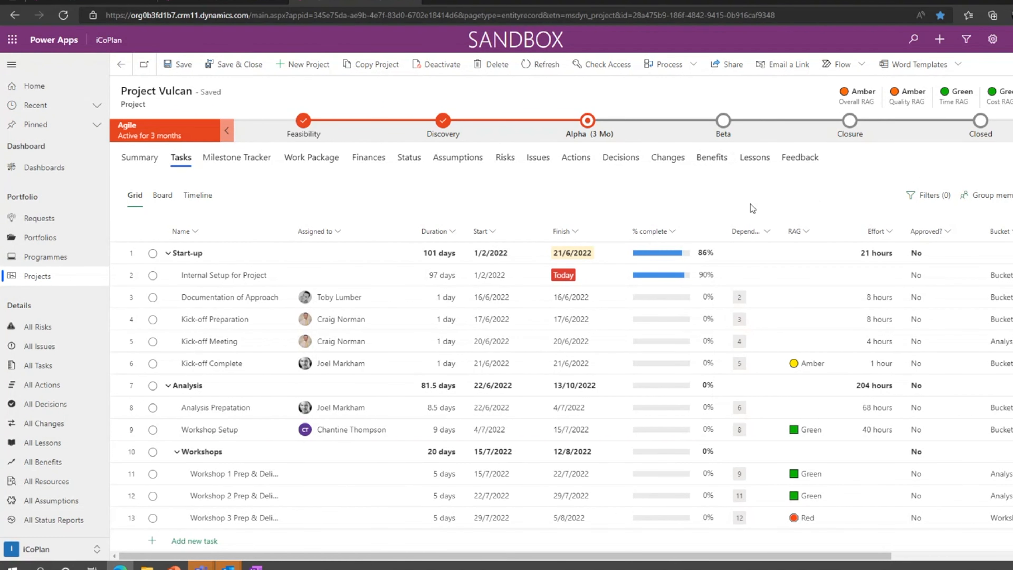
# Show the project tasks as a timeline
pyautogui.click(184, 195)
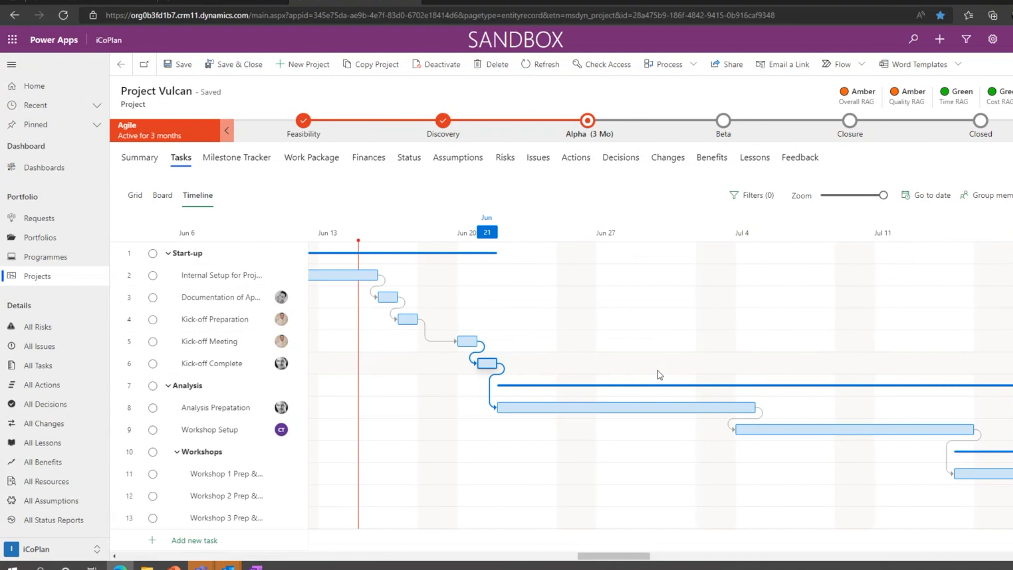
# Export the Project Vulcan timeline as a PDF and open the downloaded file
pyautogui.moveTo(605, 556)
pyautogui.mouseDown()
pyautogui.moveTo(568, 557)
pyautogui.moveTo(599, 558)
pyautogui.mouseUp()
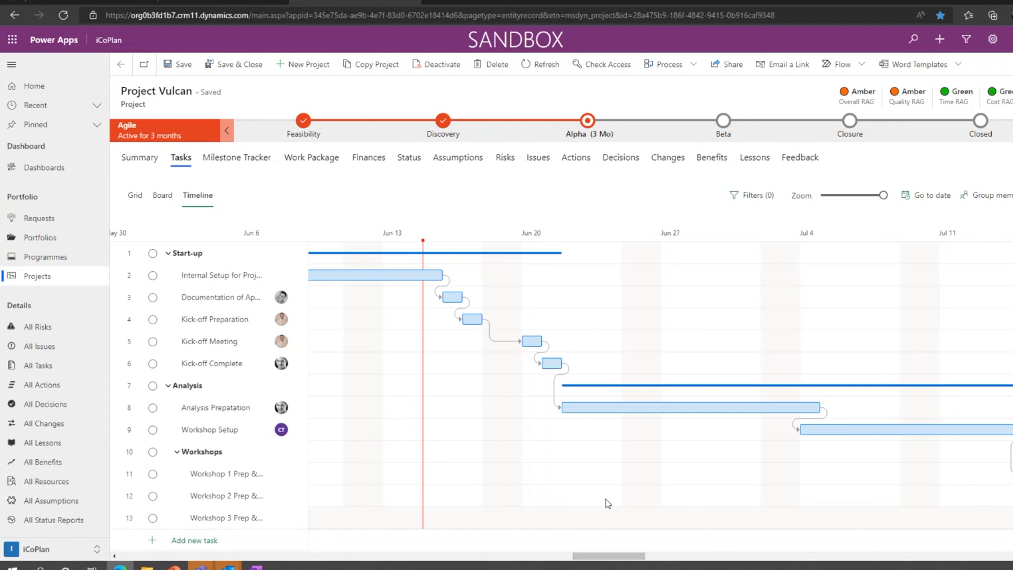
pyautogui.click(1011, 195)
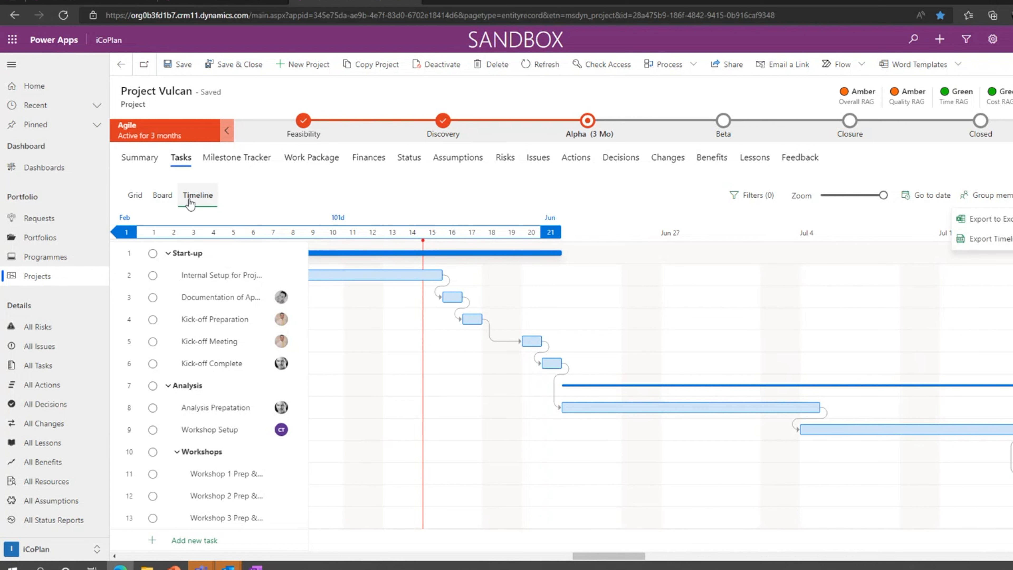
pyautogui.click(884, 198)
pyautogui.moveTo(883, 196)
pyautogui.mouseDown()
pyautogui.moveTo(867, 198)
pyautogui.moveTo(883, 196)
pyautogui.mouseUp()
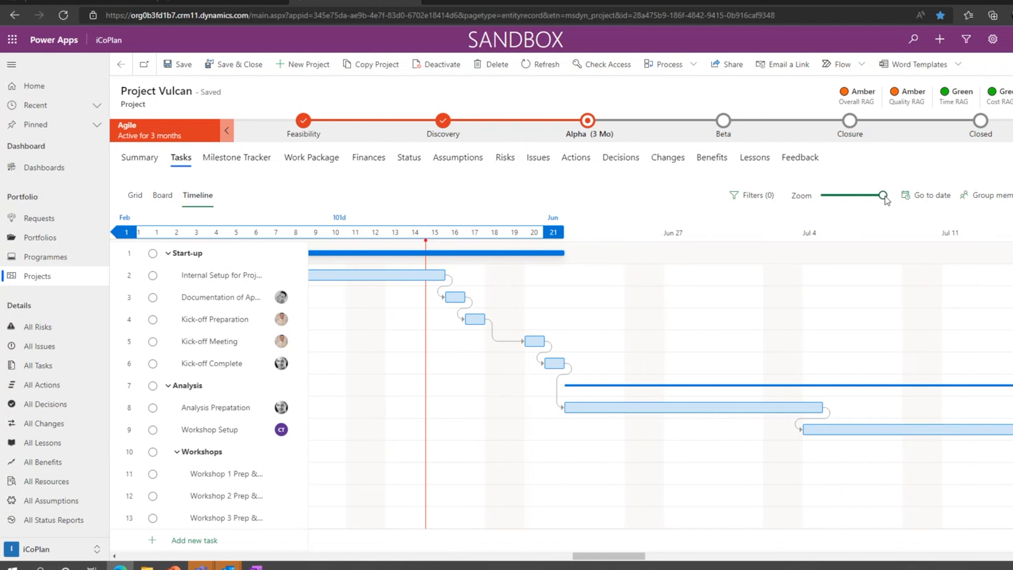
pyautogui.click(998, 199)
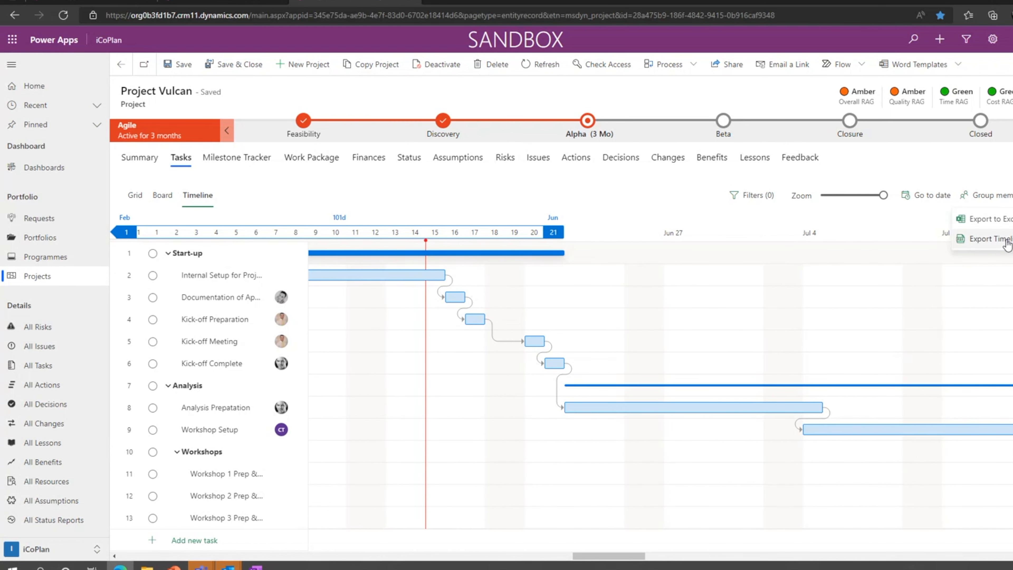
pyautogui.click(997, 238)
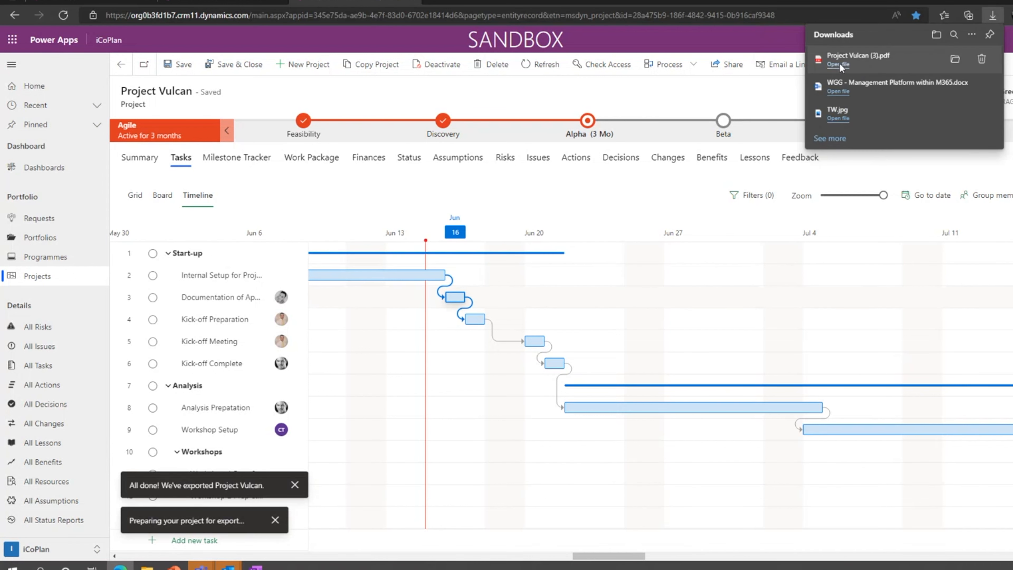
pyautogui.click(839, 64)
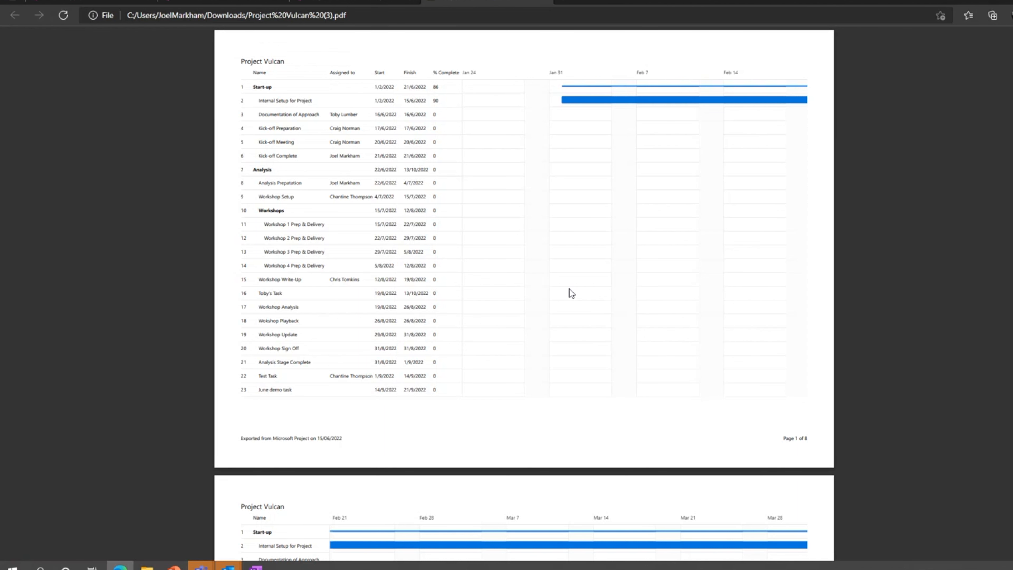
# Look through all pages of the exported PDF, examining the task list, Gantt bars and dependencies, and return to its first page
pyautogui.scroll(-10, 523, 293)
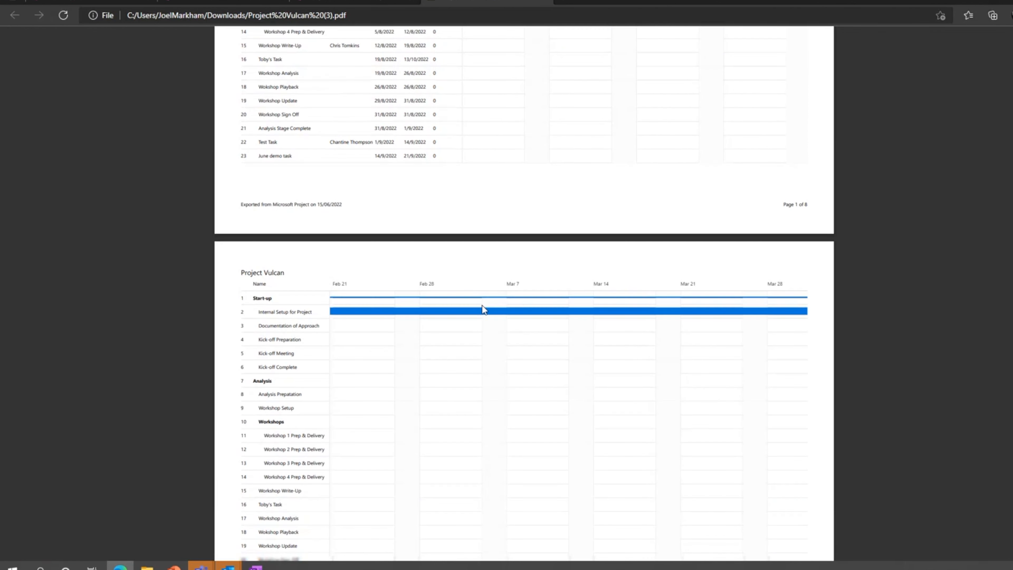
pyautogui.scroll(-20, 321, 398)
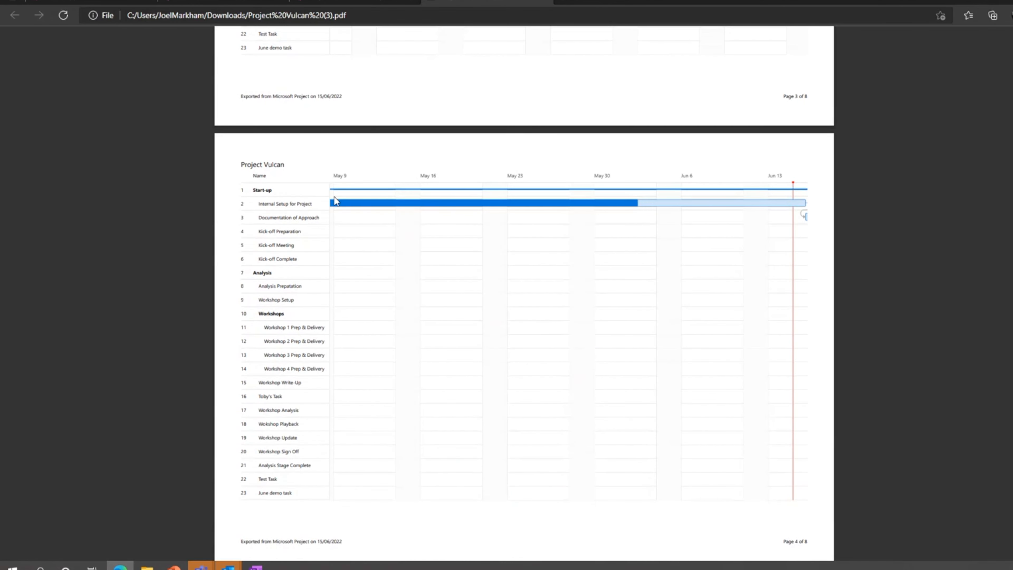
pyautogui.scroll(-10, 419, 208)
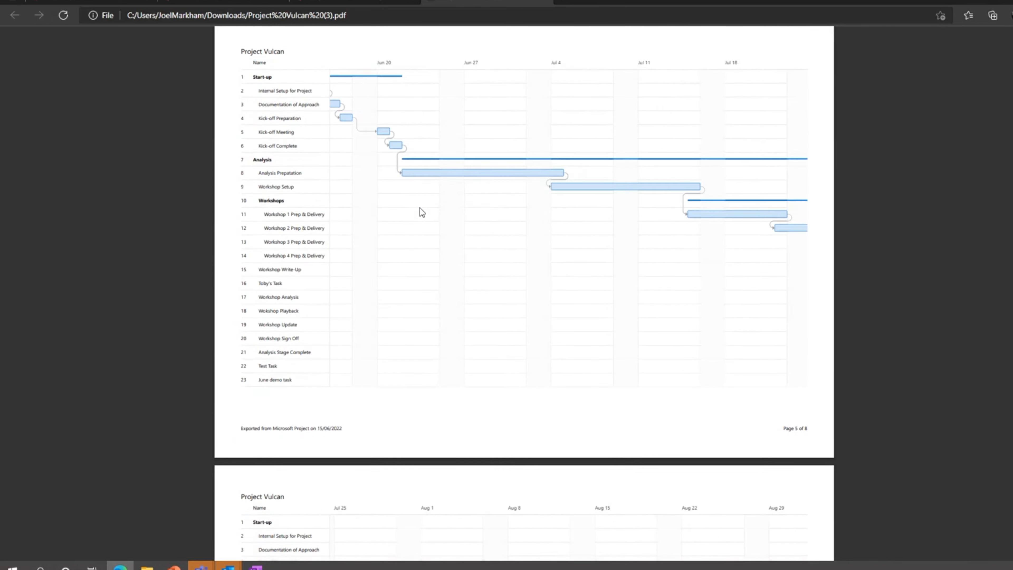
pyautogui.scroll(2, 430, 197)
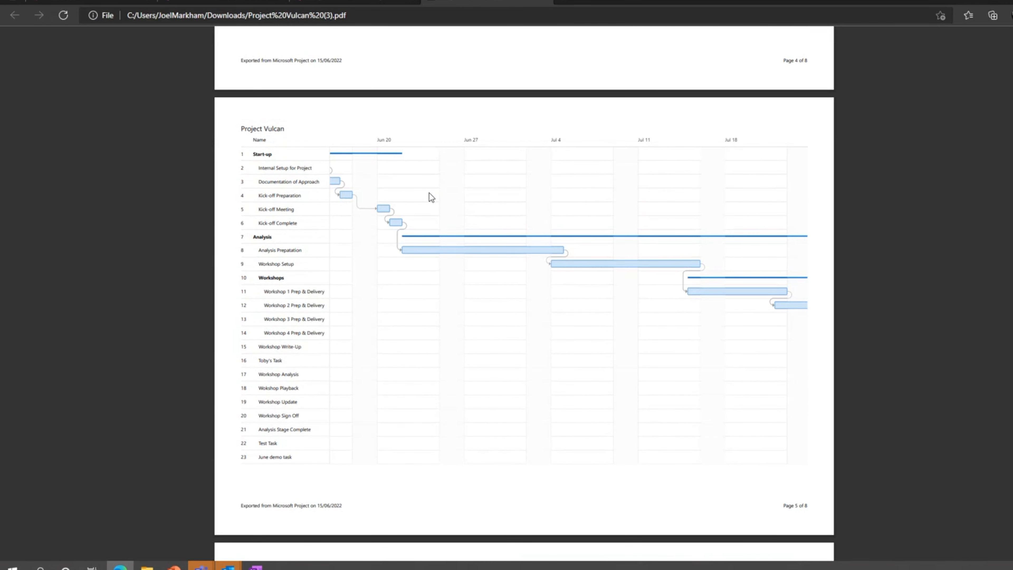
pyautogui.scroll(-10, 429, 193)
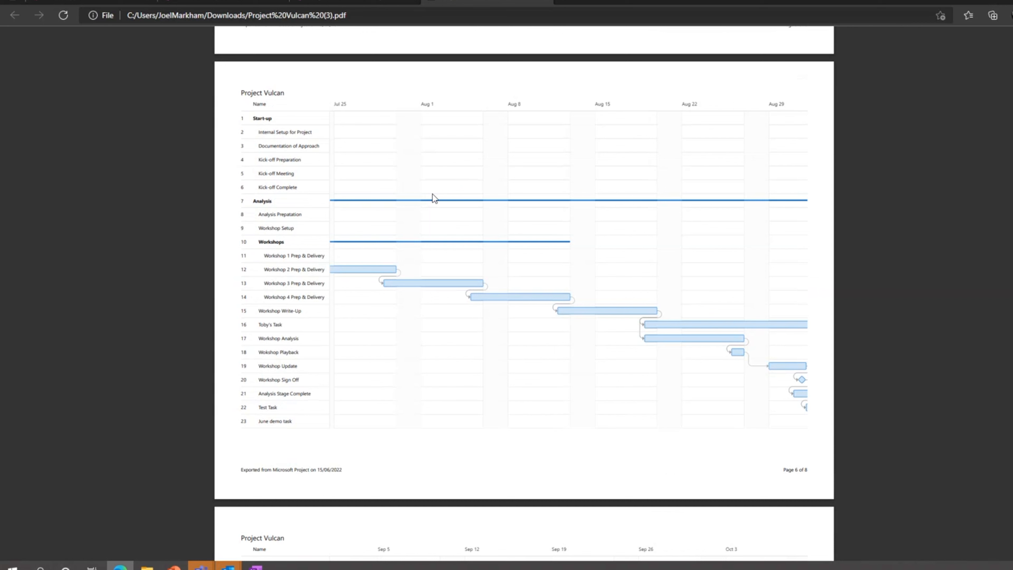
pyautogui.scroll(-10, 432, 195)
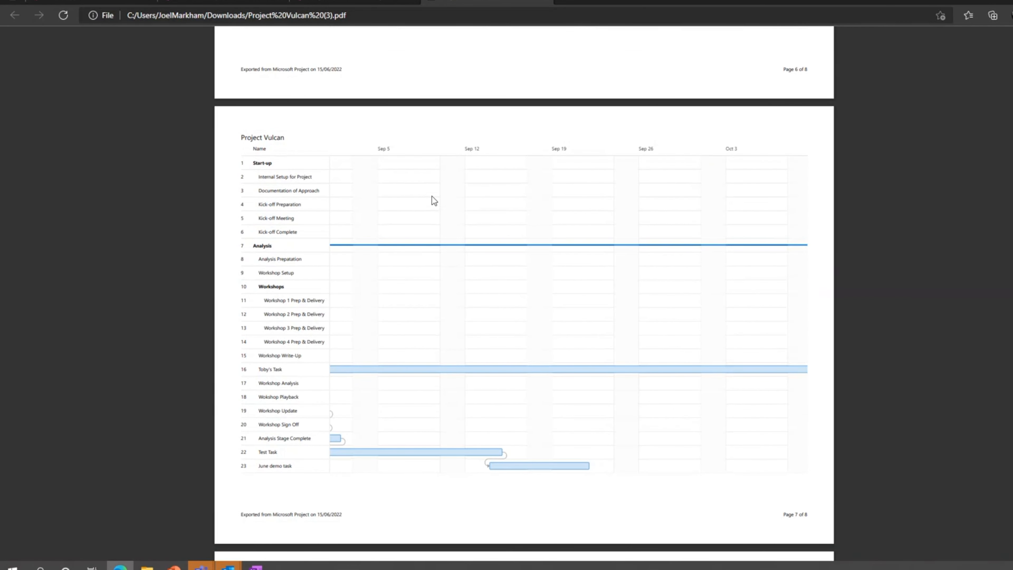
pyautogui.scroll(-10, 432, 197)
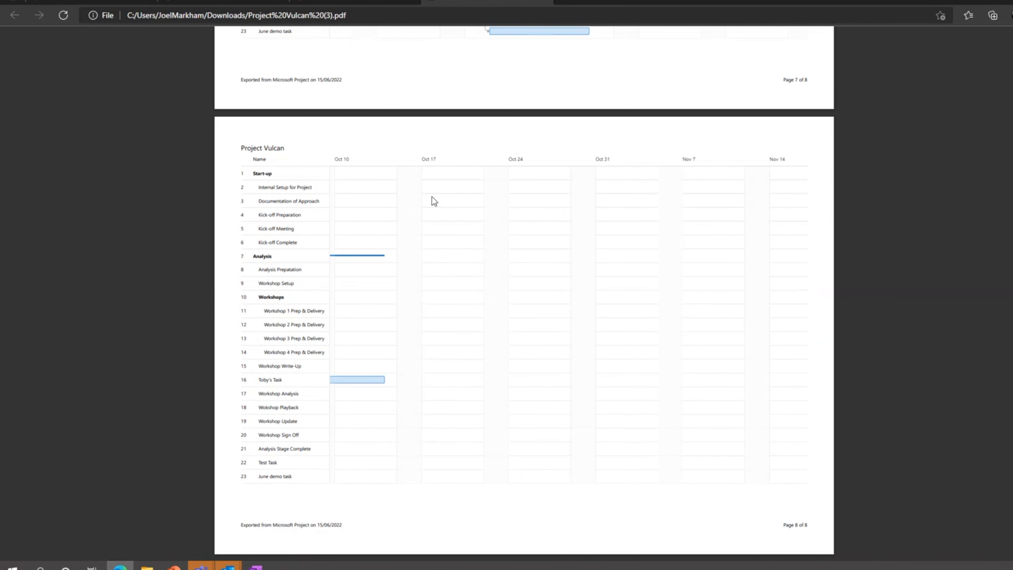
pyautogui.scroll(20, 396, 268)
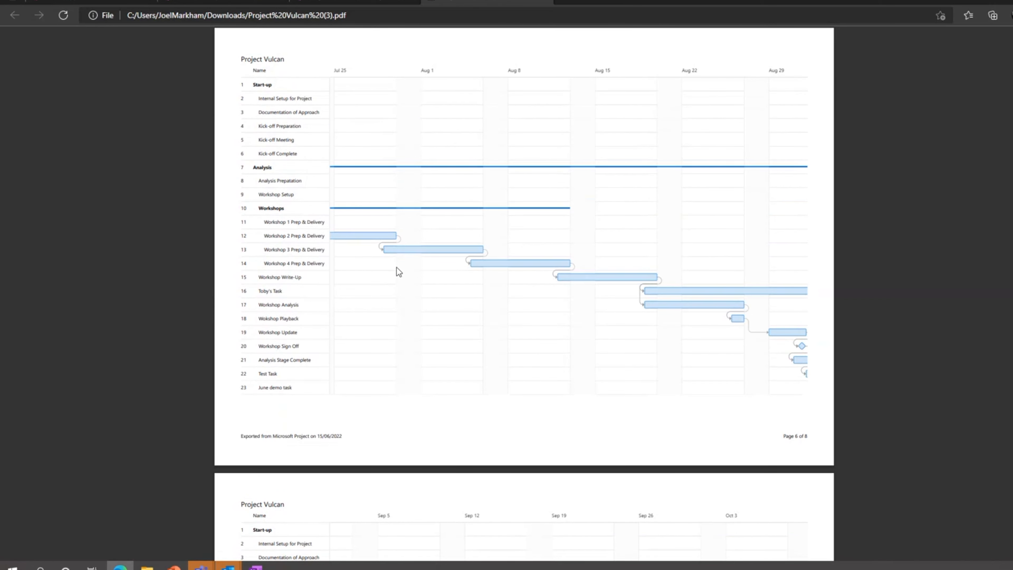
pyautogui.scroll(20, 397, 267)
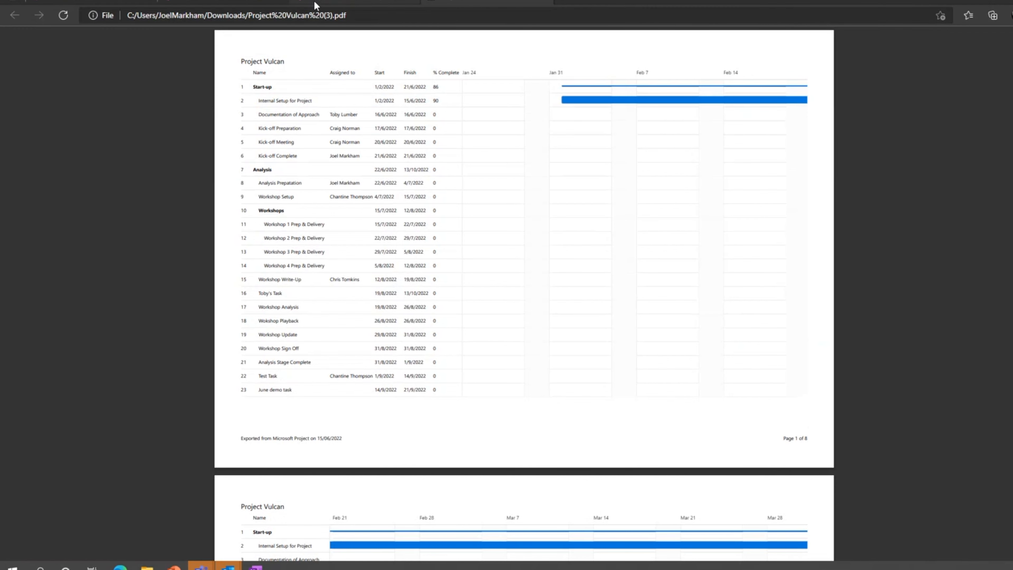
# Replace the PDF with the Project home page at project.microsoft.com
pyautogui.click(343, 6)
pyautogui.click(452, 2)
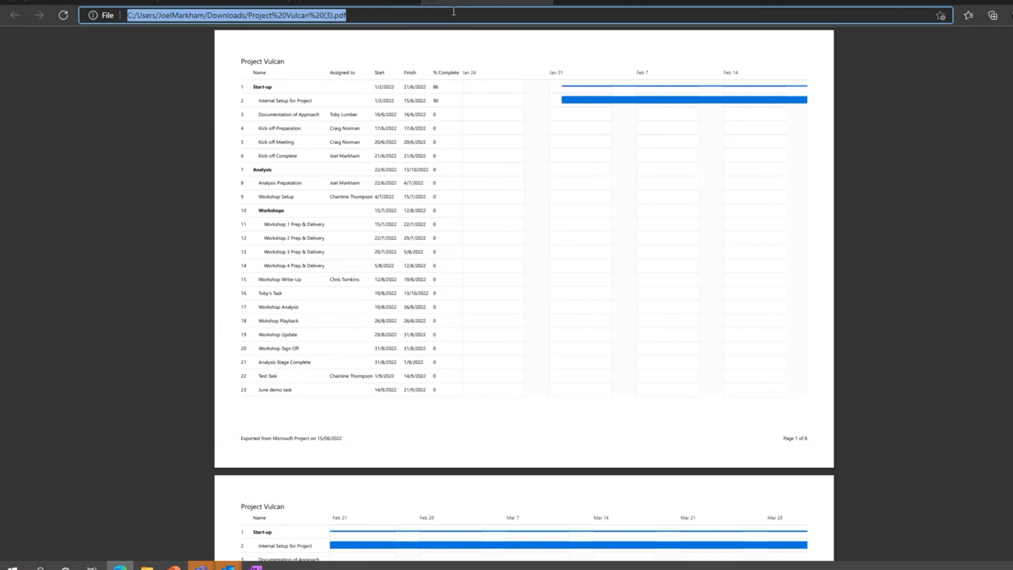
pyautogui.write('Project.microsoft.com')
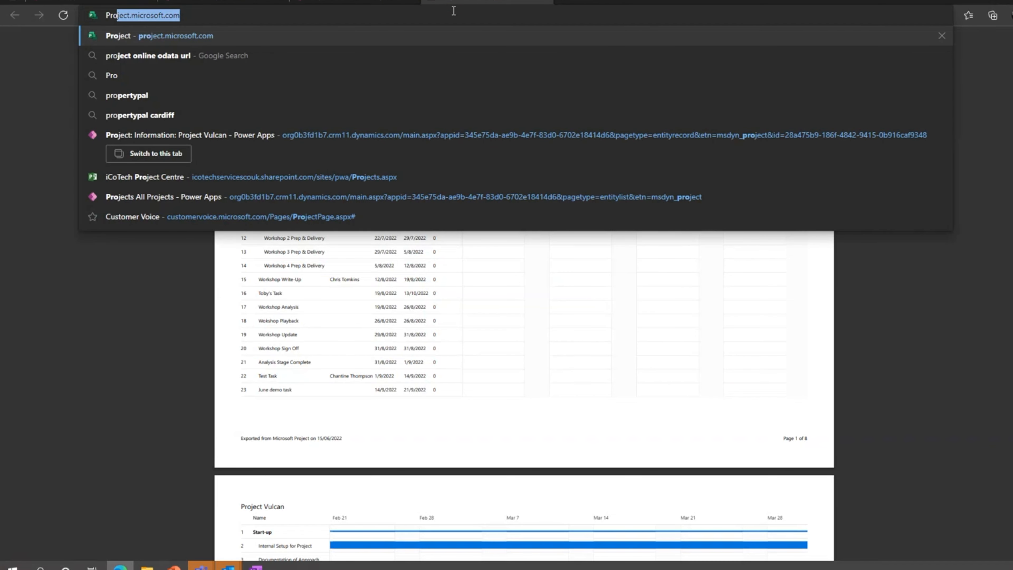
pyautogui.press('Return')
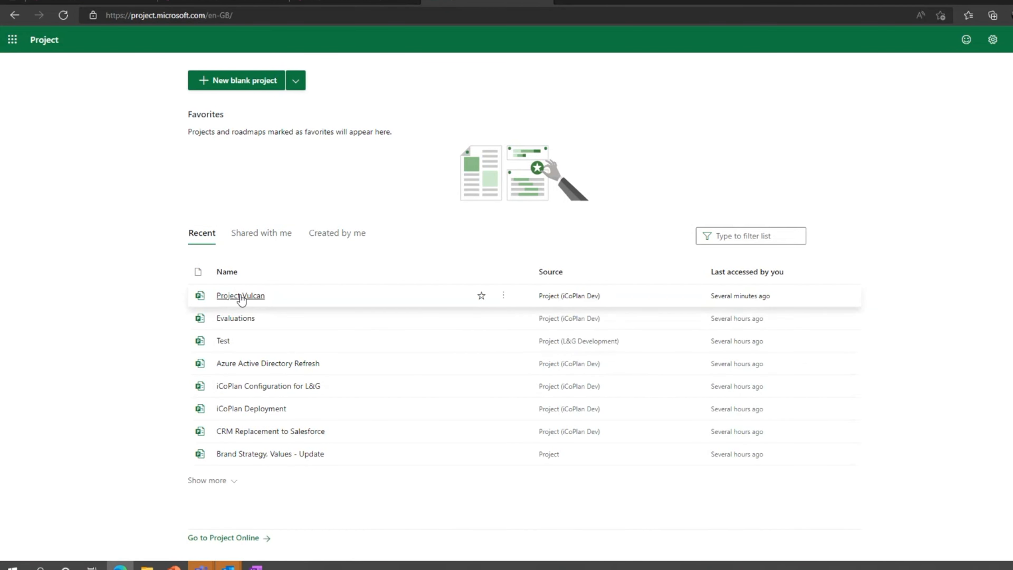
# Open Project Vulcan from the recent projects, return to the Project home page and show the additional options for creating a project
pyautogui.click(337, 2)
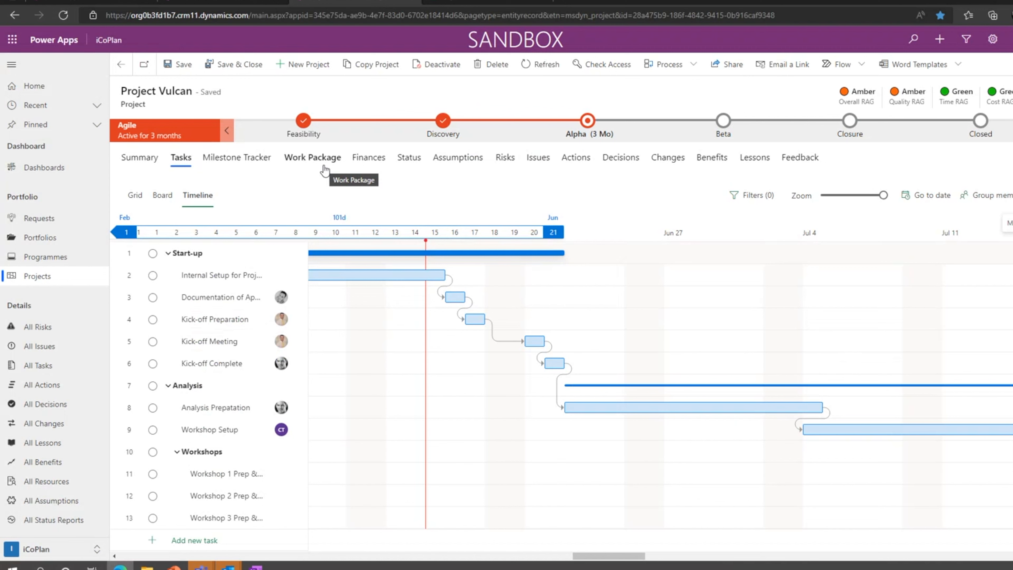
pyautogui.click(469, 4)
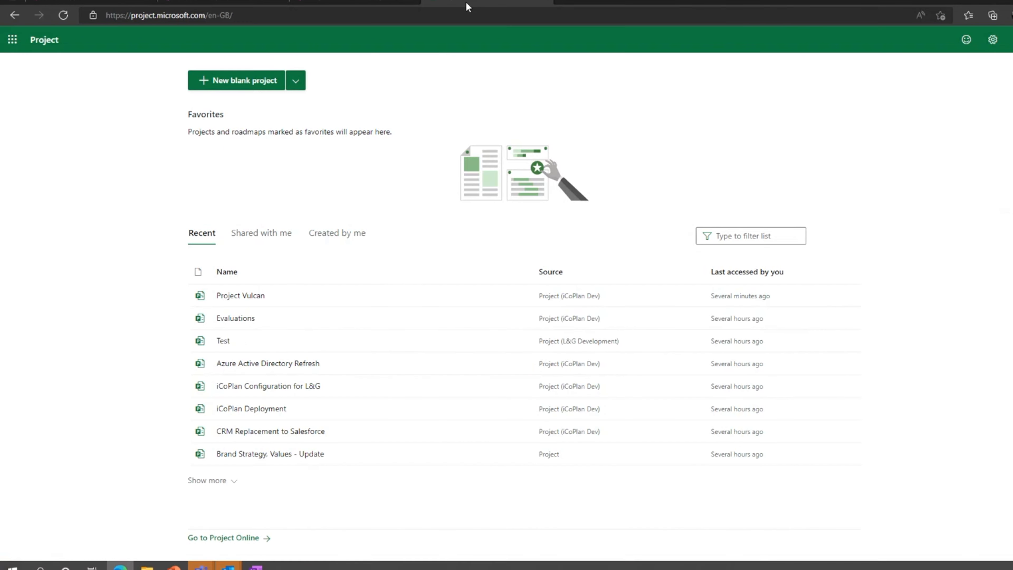
pyautogui.click(241, 295)
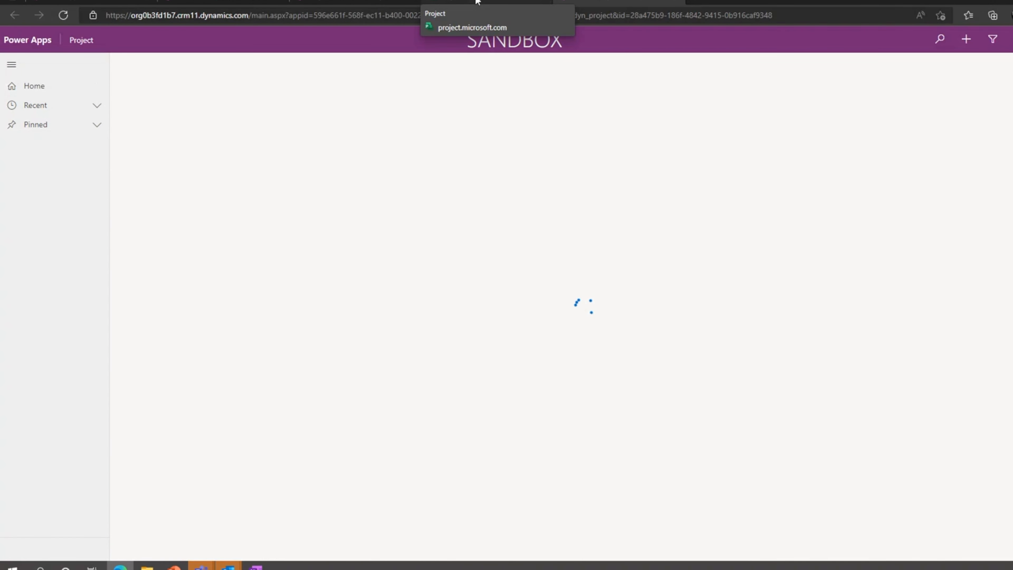
pyautogui.click(477, 2)
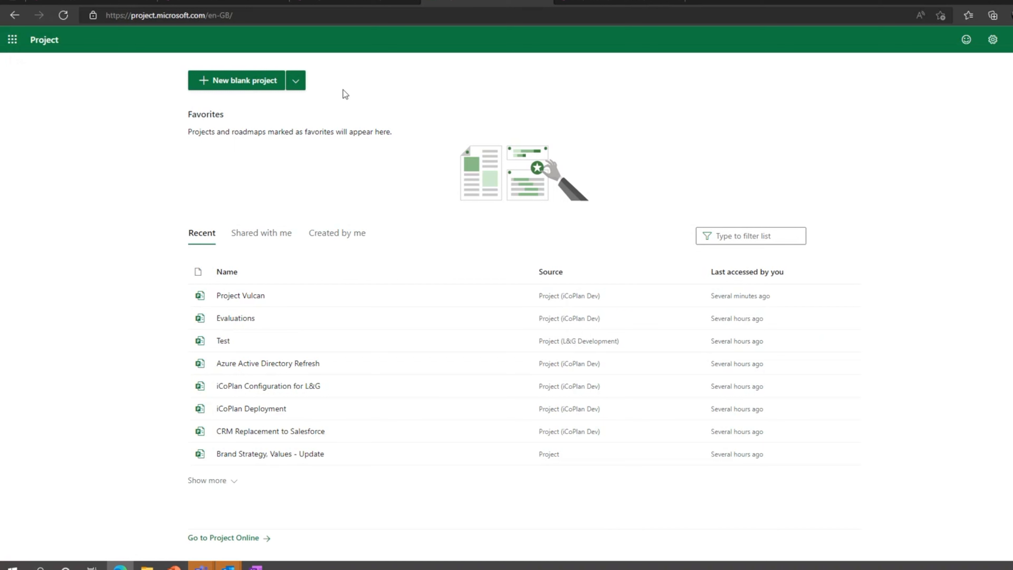
pyautogui.click(295, 83)
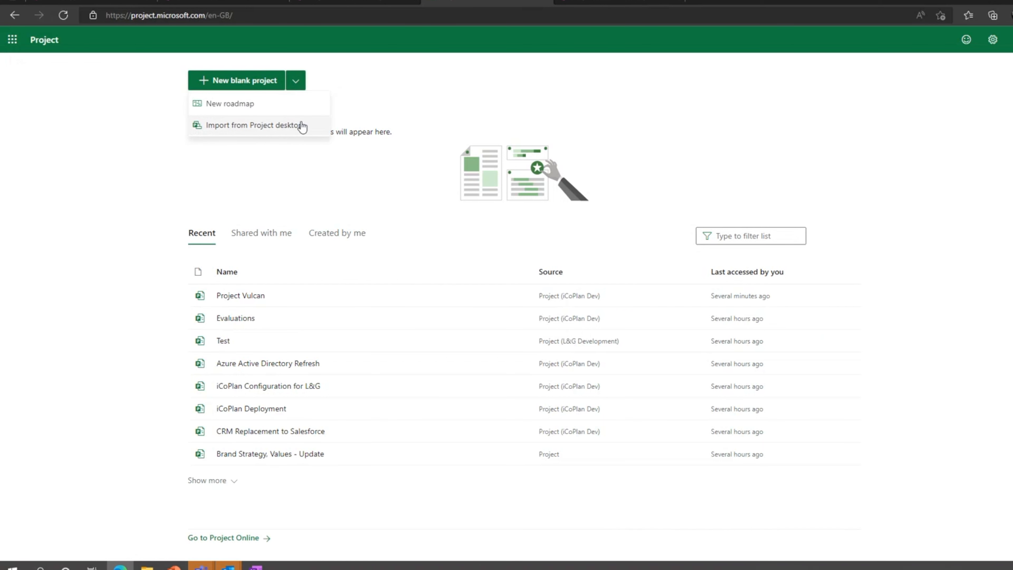
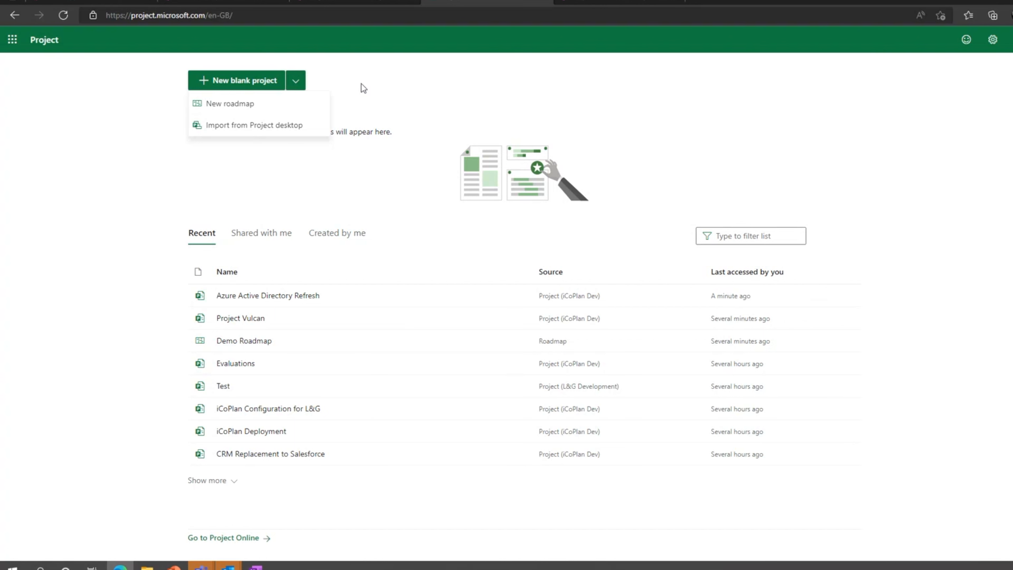
# Return to Project Vulcan in iCoPlan, show its tasks as a grid and review who the tasks are assigned to
pyautogui.click(351, 2)
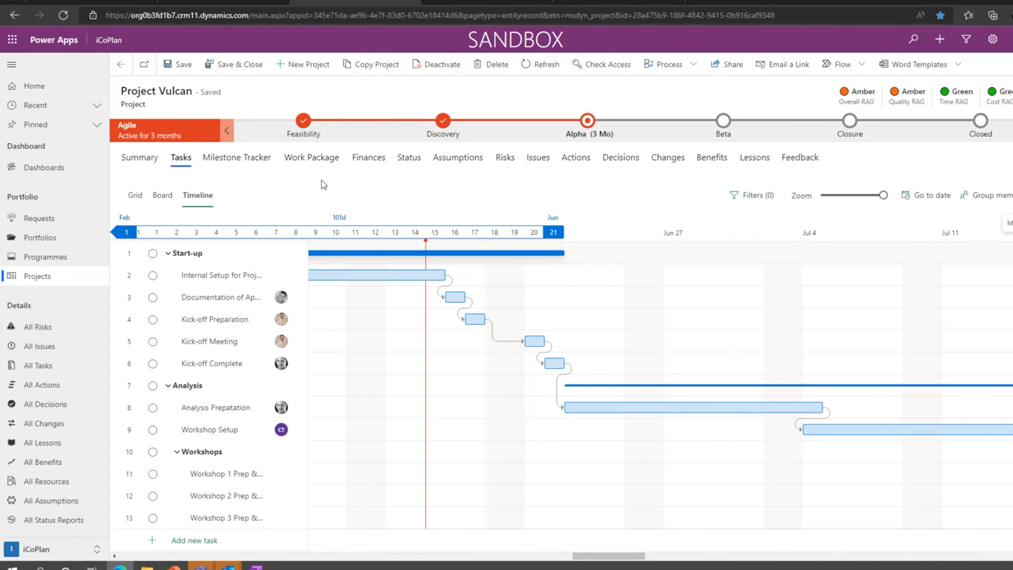
pyautogui.click(136, 203)
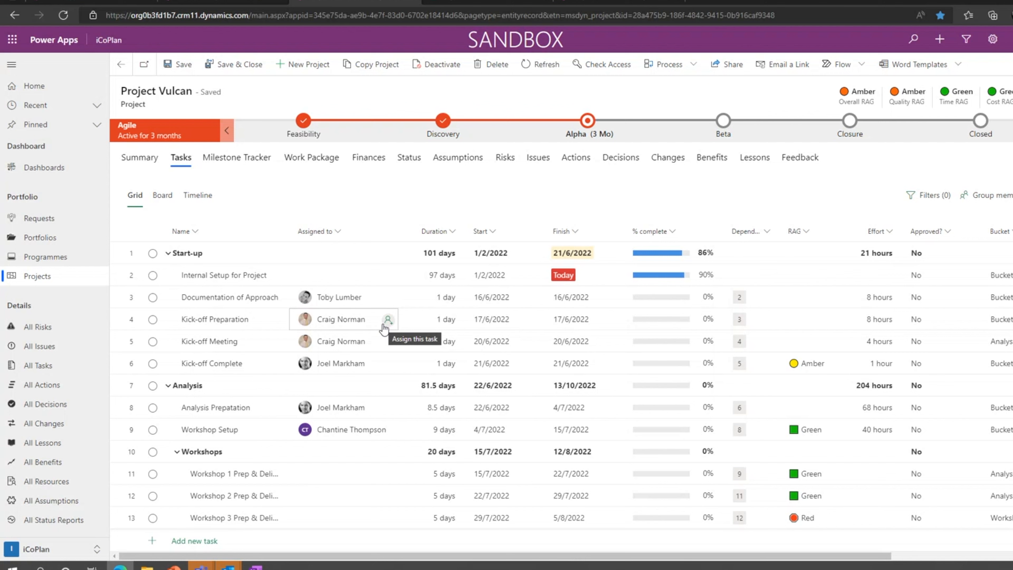
pyautogui.scroll(-4, 365, 353)
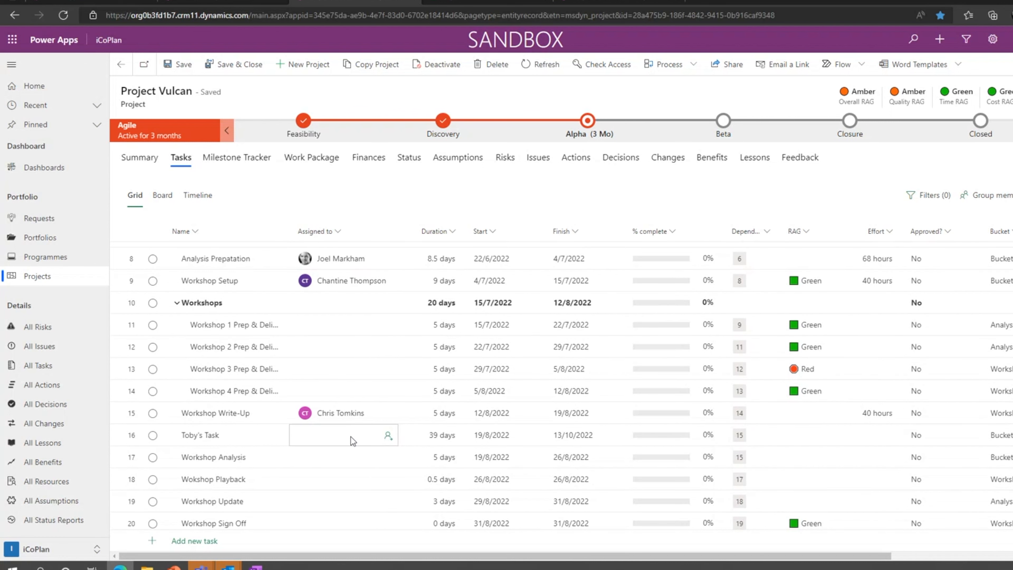
pyautogui.scroll(4, 349, 436)
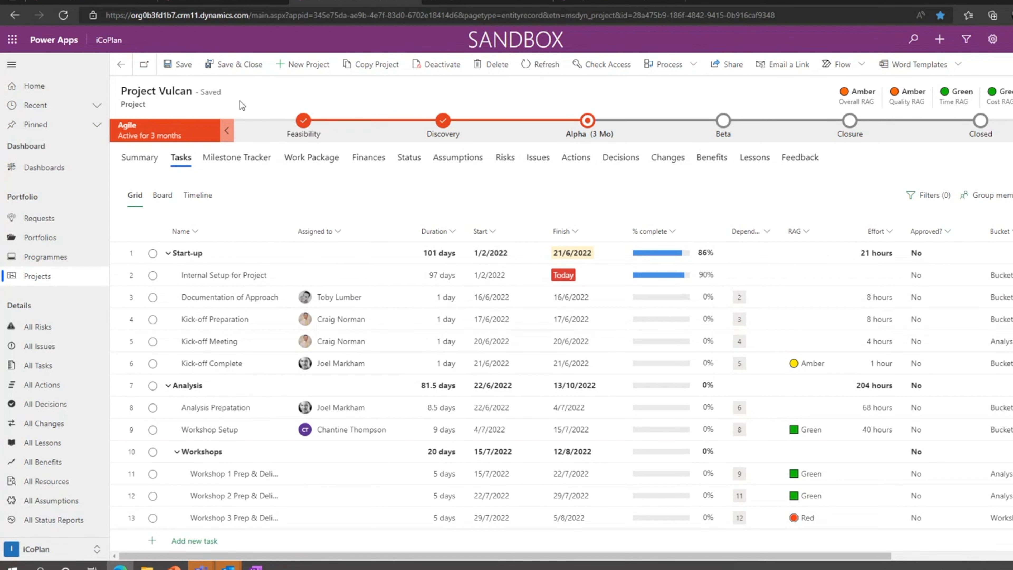
# Switch to the Power Apps app list of the iCoPlan Dev environment and open the Resource Scheduling app
pyautogui.click(225, 2)
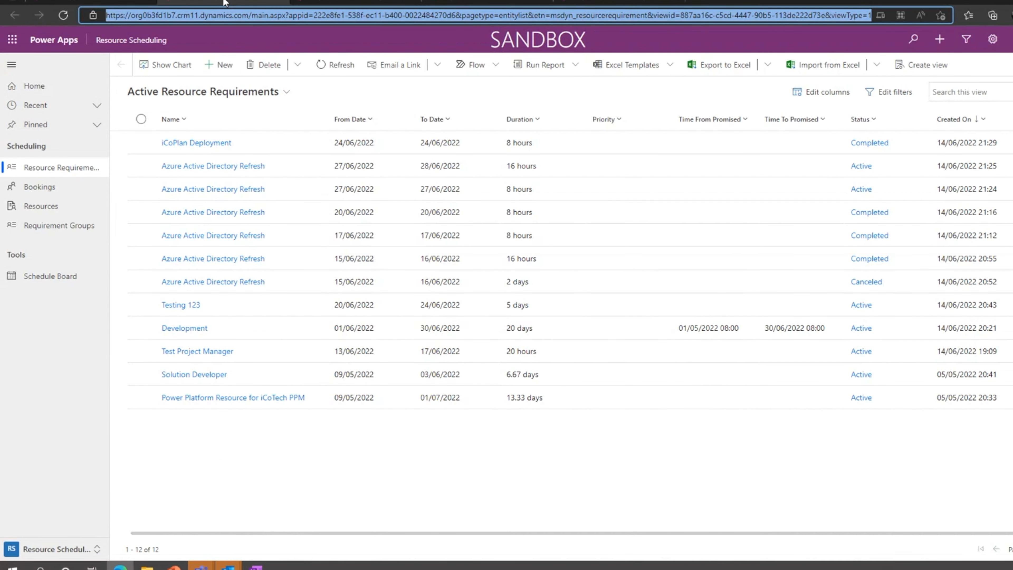
pyautogui.click(354, 4)
pyautogui.click(92, 3)
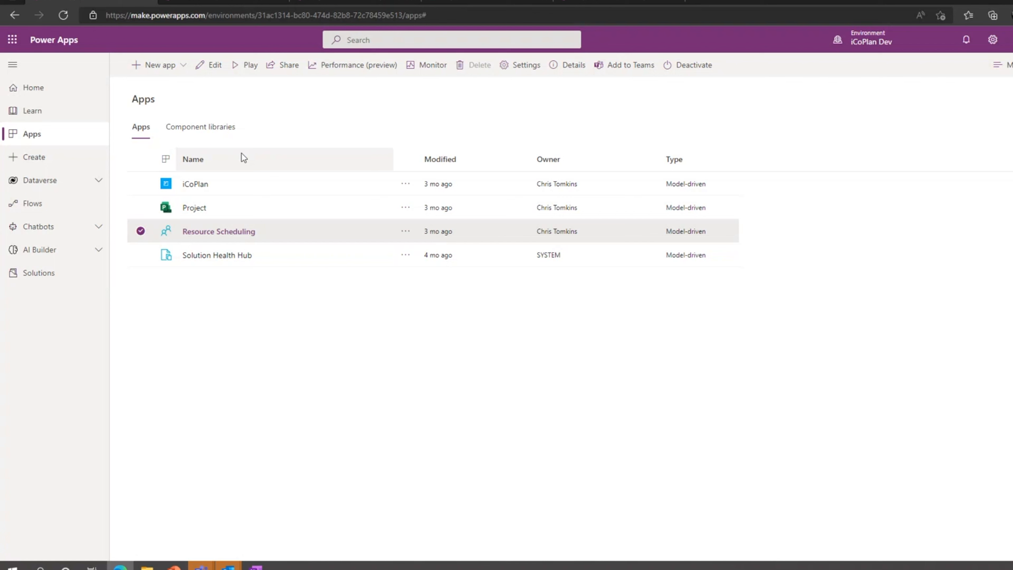
pyautogui.click(224, 233)
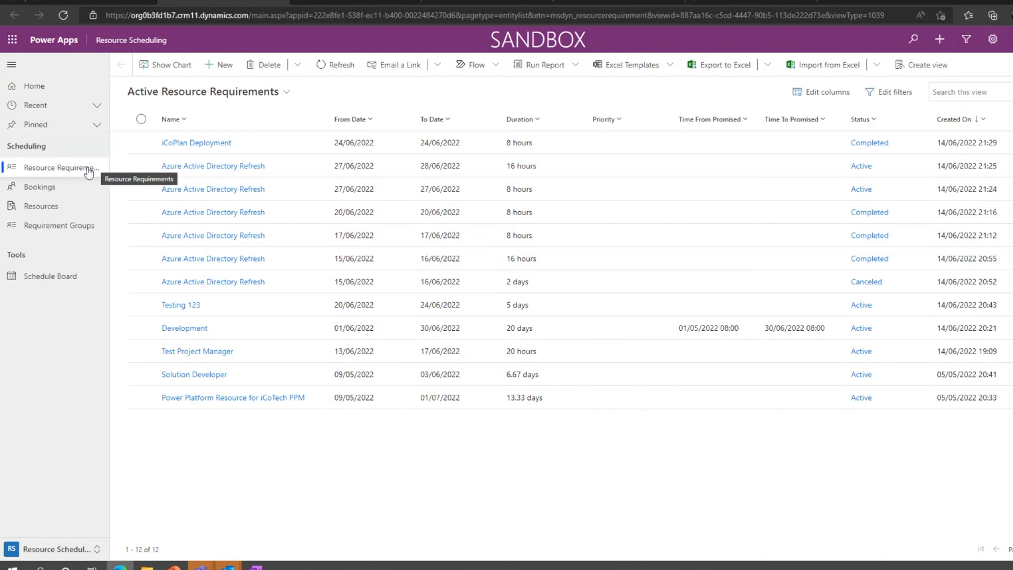
# Create a new resource requirement and name it Business Analyst - HLD
pyautogui.click(215, 69)
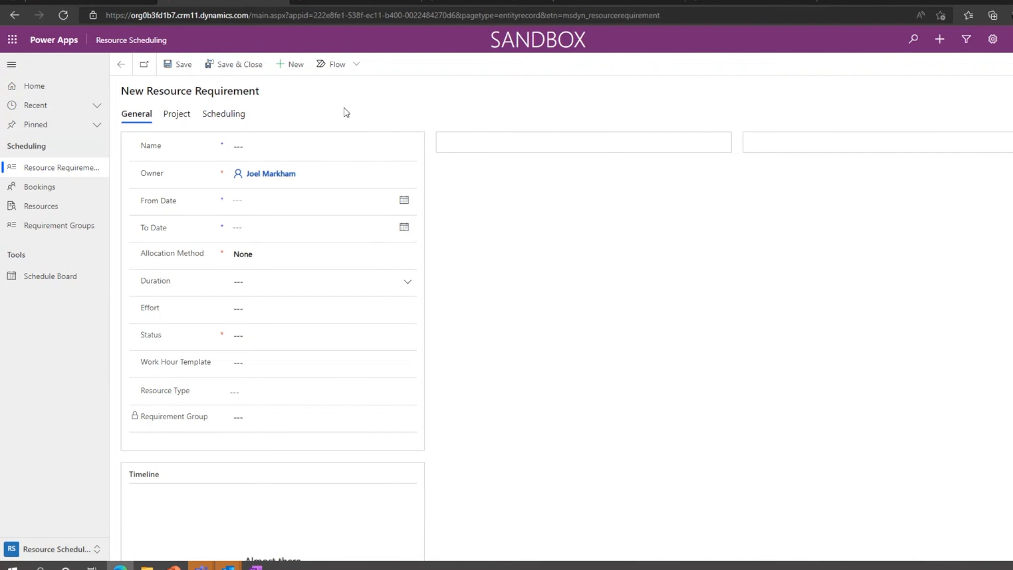
pyautogui.click(318, 141)
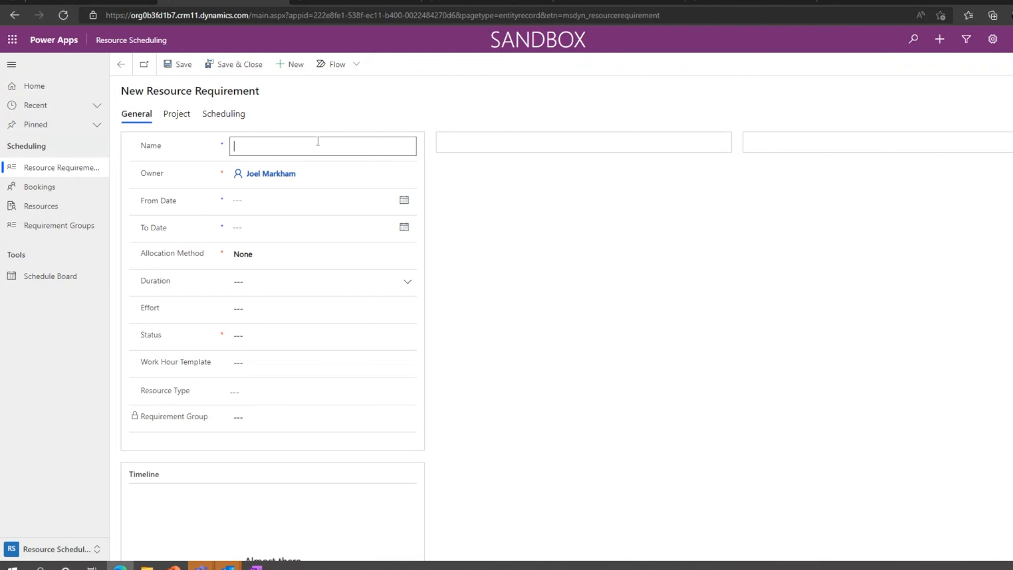
pyautogui.write('Business Analyst - HLD')
# Set the requirement's From Date to 11/07/2022 and its To Date to 13/07/2022
pyautogui.click(404, 199)
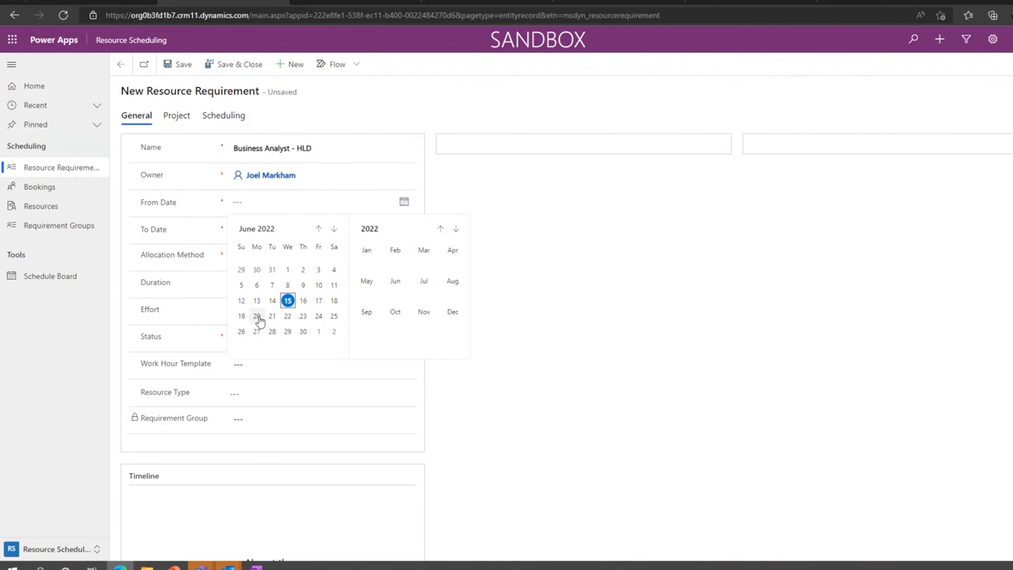
pyautogui.click(256, 316)
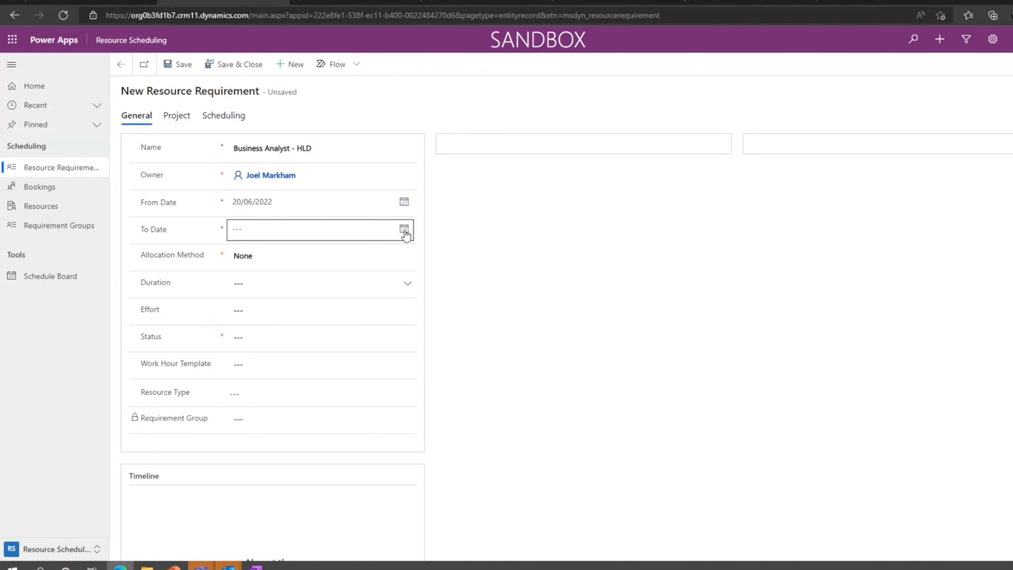
pyautogui.click(404, 201)
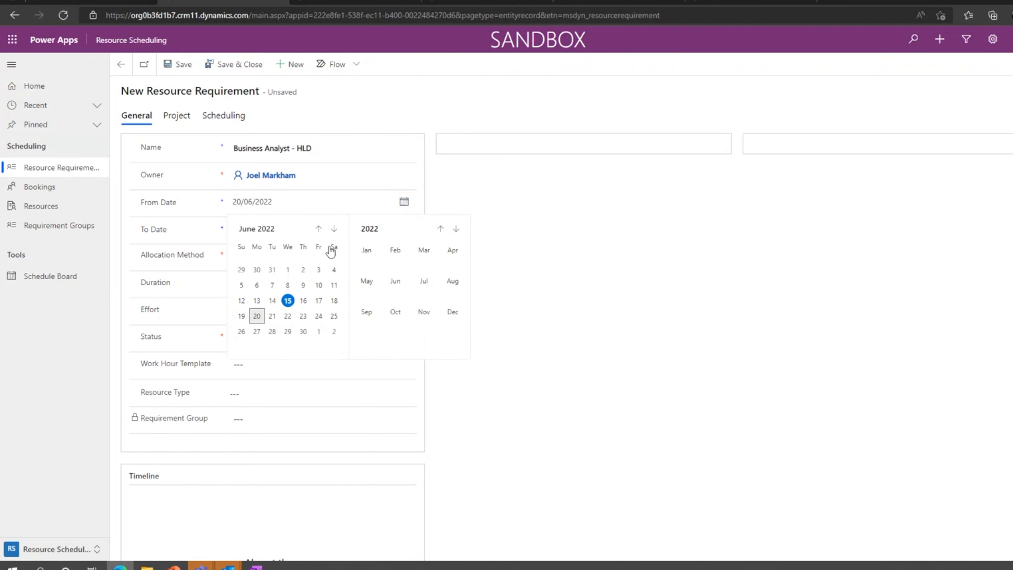
pyautogui.click(318, 229)
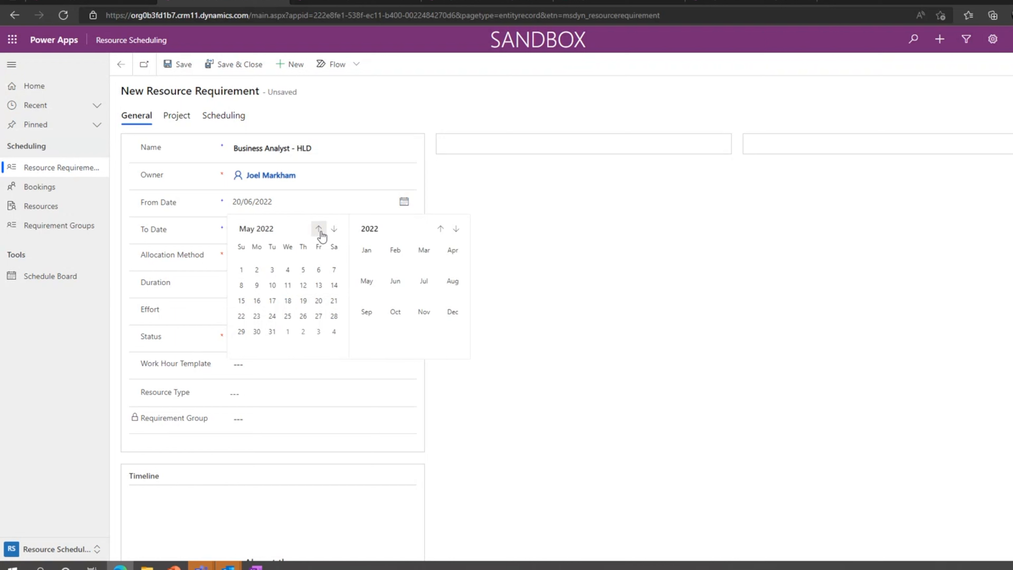
pyautogui.click(333, 228)
pyautogui.click(334, 229)
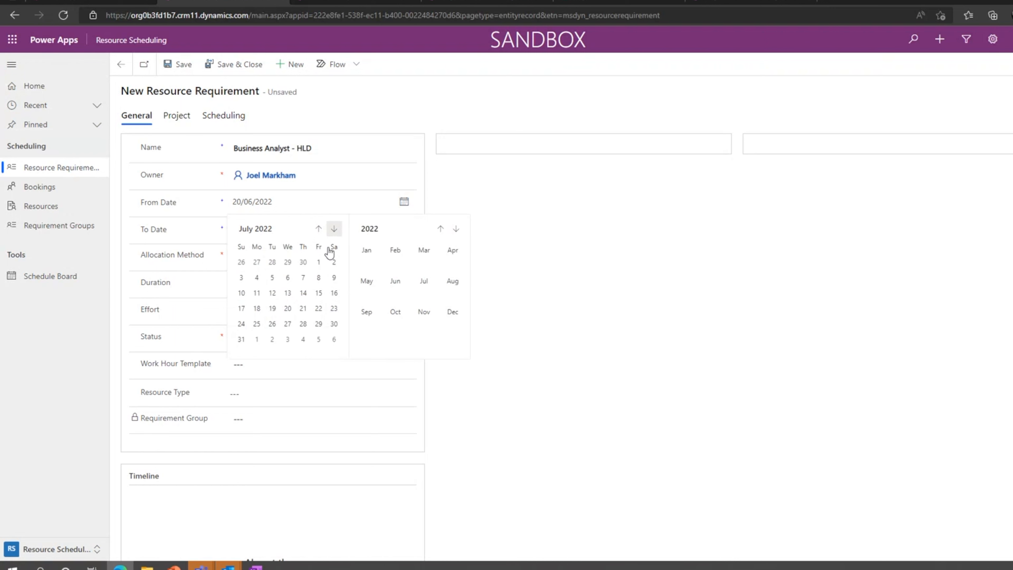
pyautogui.click(256, 293)
pyautogui.click(405, 204)
pyautogui.click(405, 204)
pyautogui.click(404, 229)
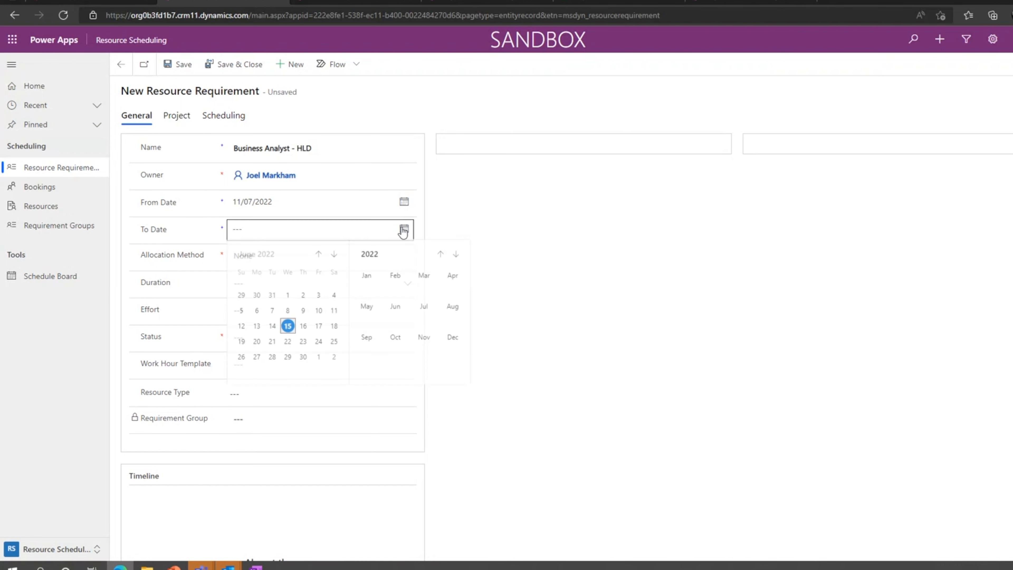
pyautogui.click(333, 255)
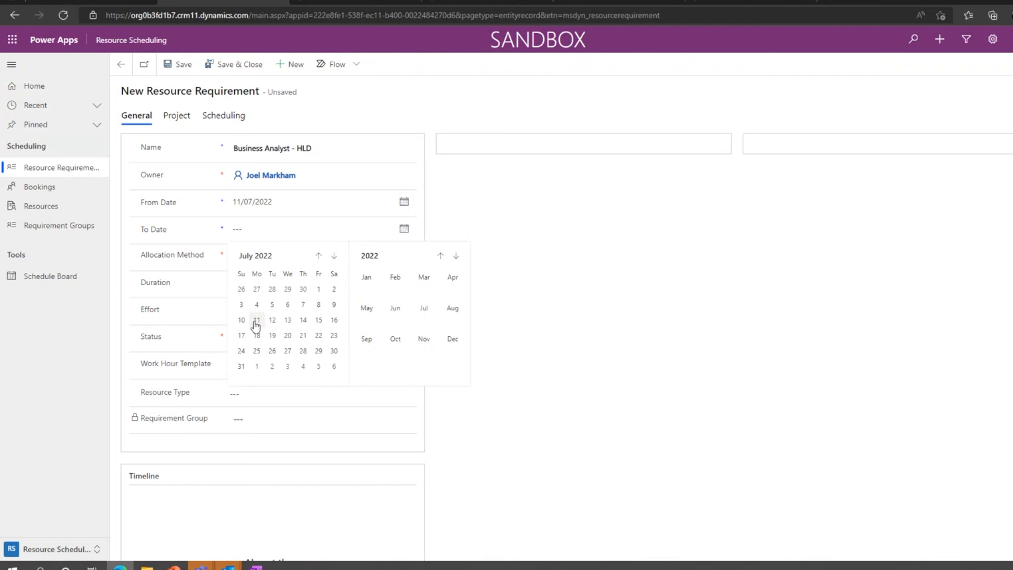
pyautogui.click(287, 322)
# Set the allocation method to Full capacity and the effort to 32
pyautogui.click(342, 262)
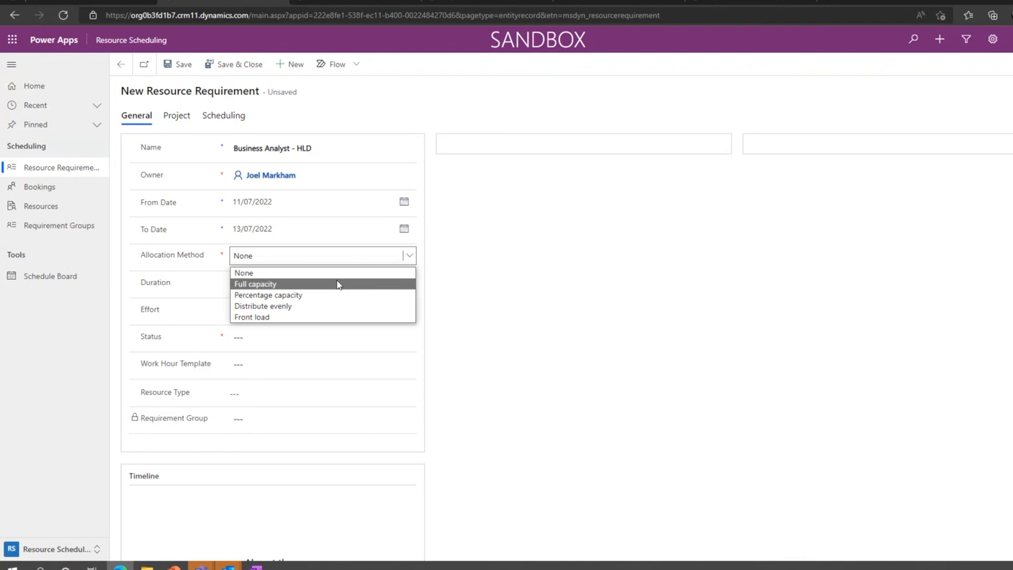
pyautogui.click(336, 282)
pyautogui.click(296, 311)
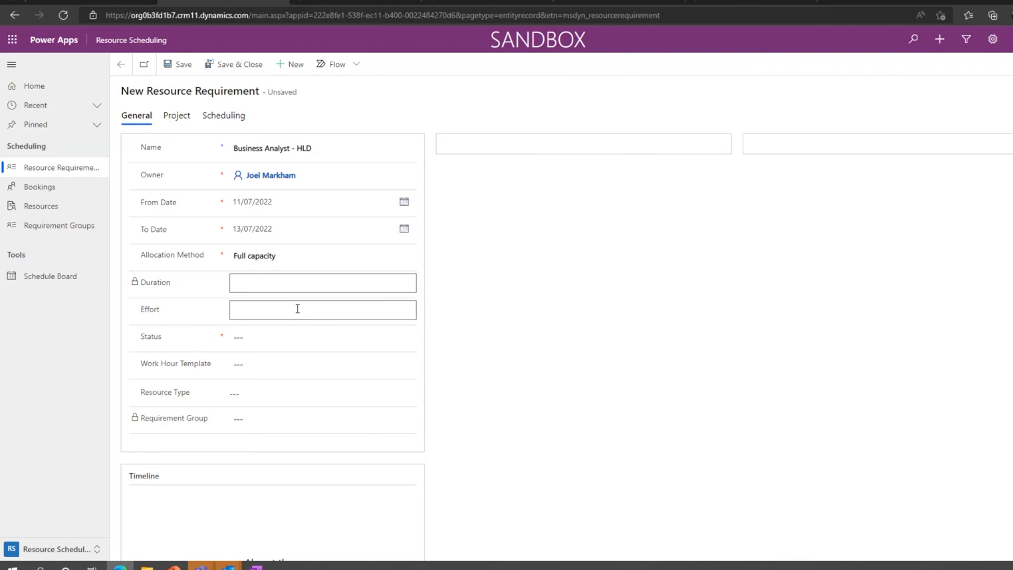
pyautogui.write('32')
# Set the resource requirement's status to Active
pyautogui.click(437, 336)
pyautogui.click(302, 337)
pyautogui.click(407, 336)
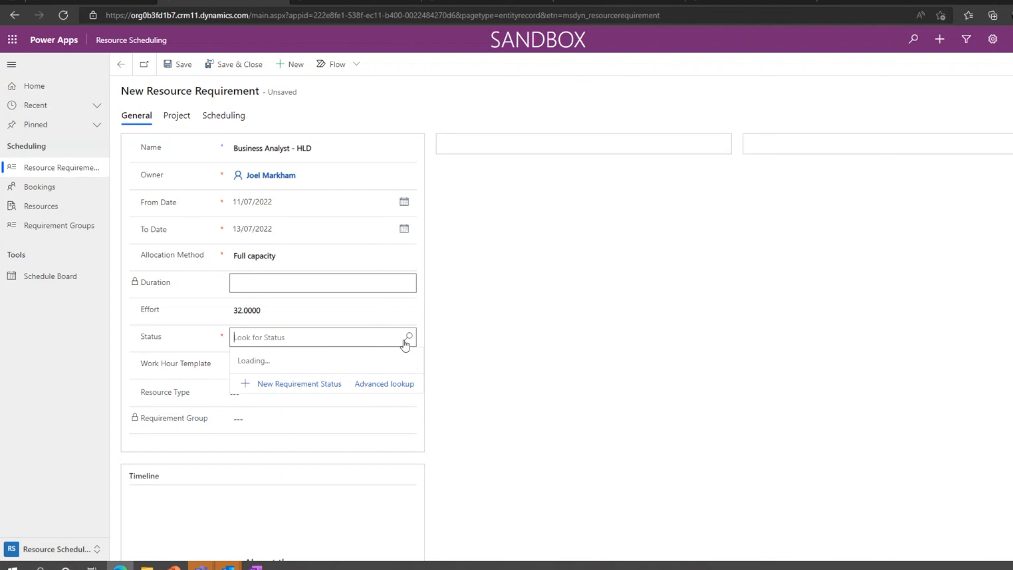
pyautogui.click(276, 381)
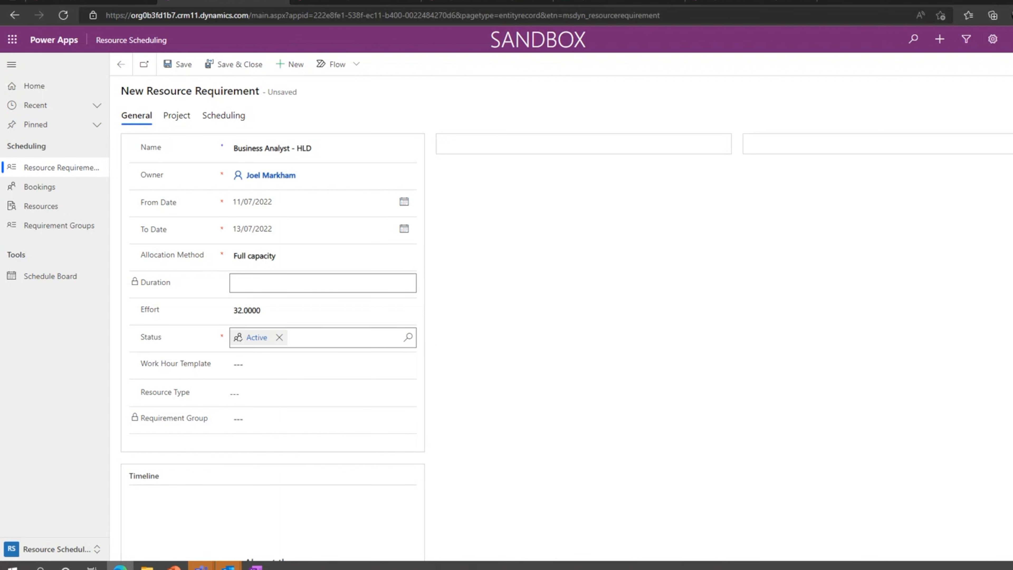
# Assign the Default Work Template as the work hour template and set the resource type to User
pyautogui.click(407, 364)
pyautogui.click(353, 406)
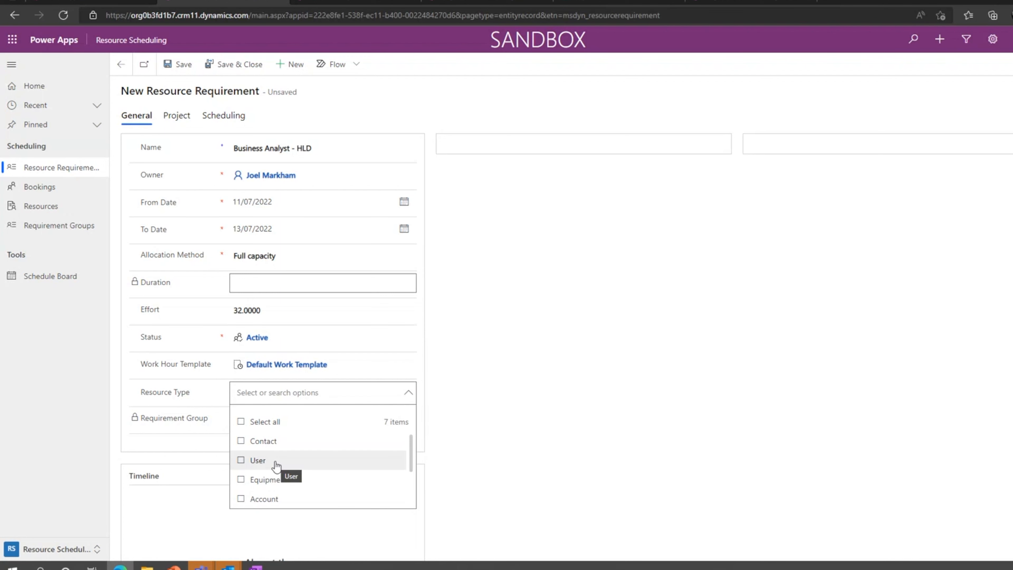
pyautogui.click(275, 465)
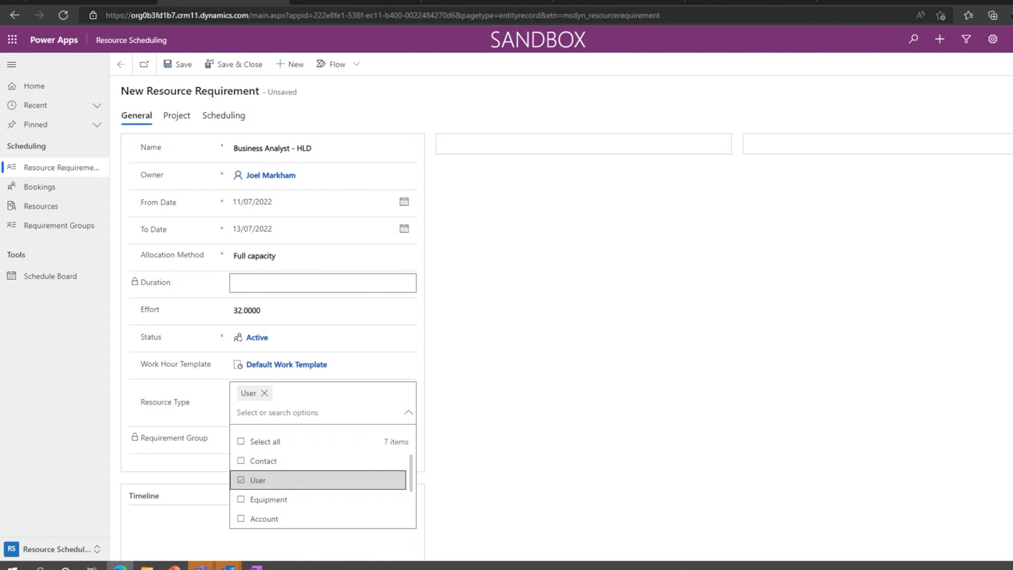
# Correct the requirement's effort to 24 and its name to Business Analyst - HLR
pyautogui.click(266, 311)
pyautogui.write('24')
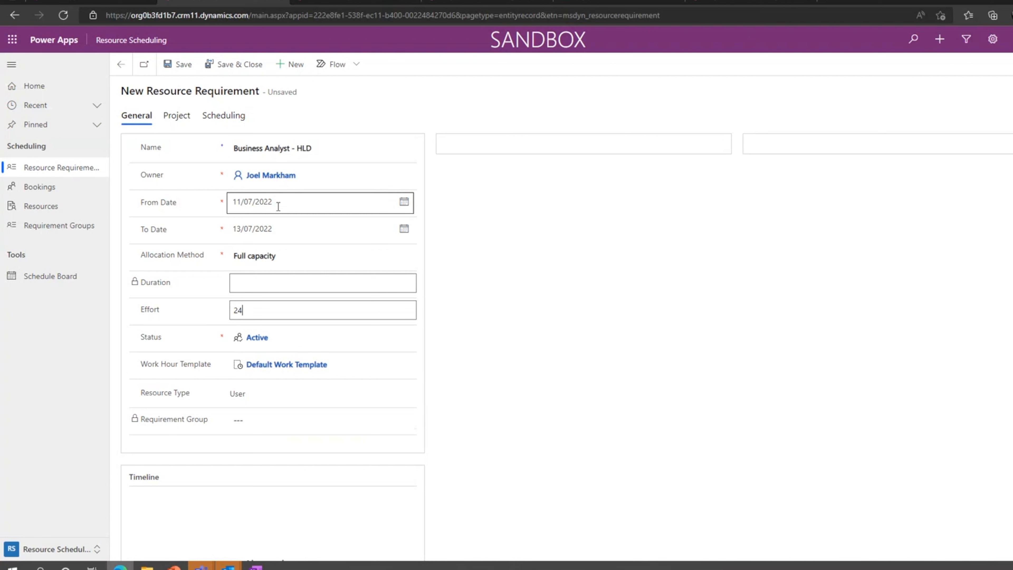
pyautogui.click(312, 150)
pyautogui.press('Delete')
pyautogui.write('R')
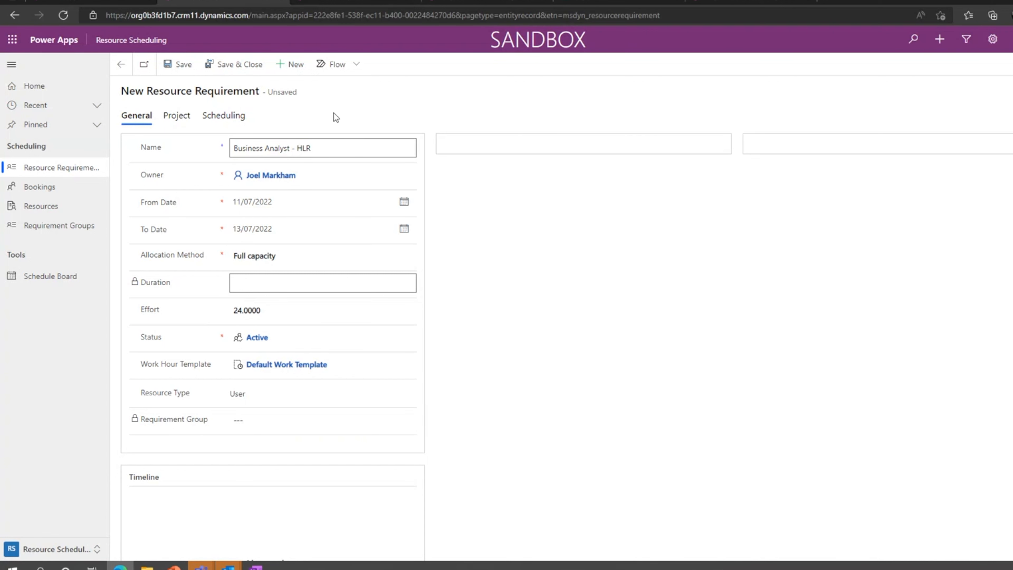
# Link the resource requirement to the Azure Active Directory Refresh project
pyautogui.click(174, 120)
pyautogui.click(552, 170)
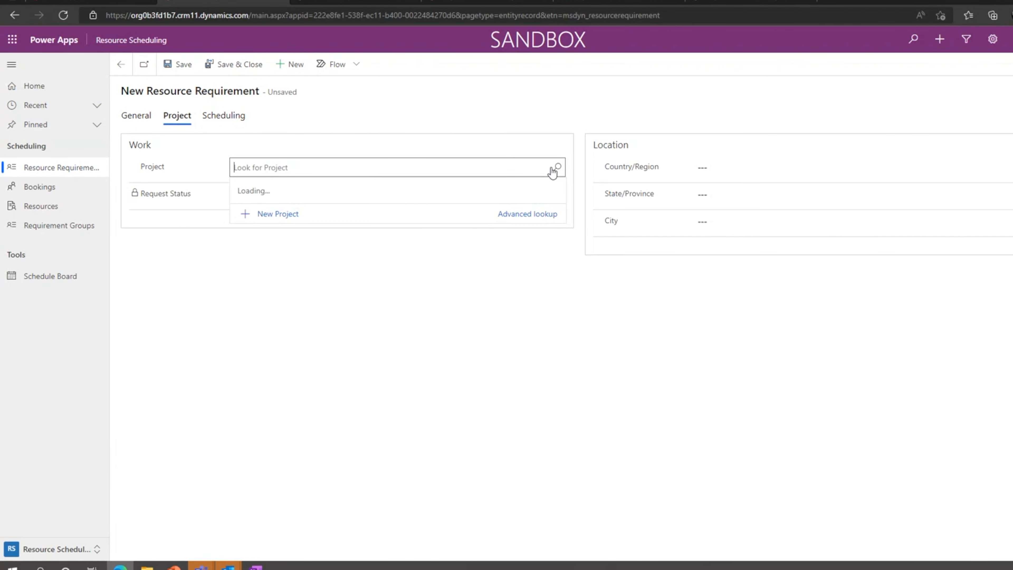
pyautogui.scroll(-1, 362, 267)
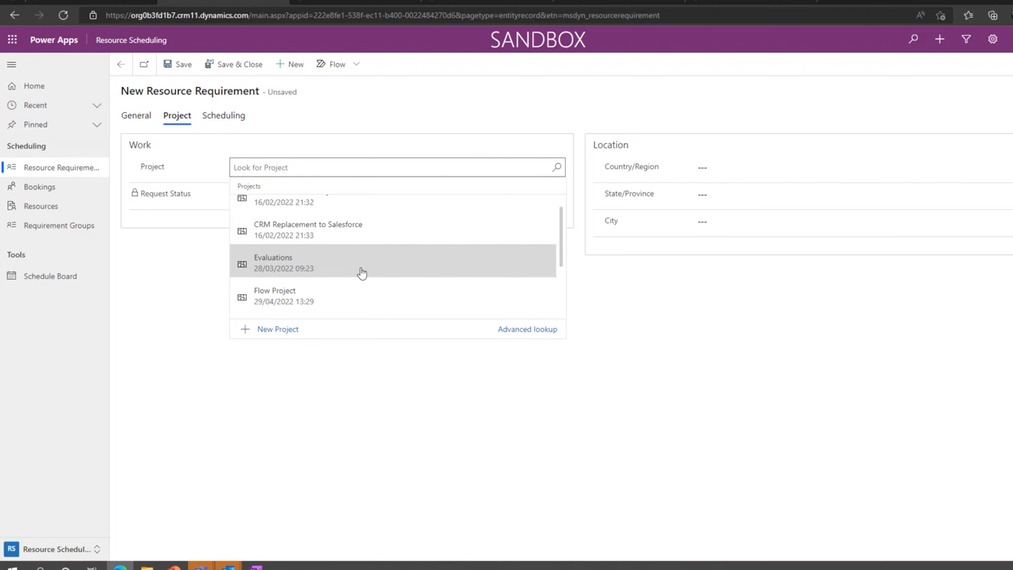
pyautogui.scroll(-2, 361, 273)
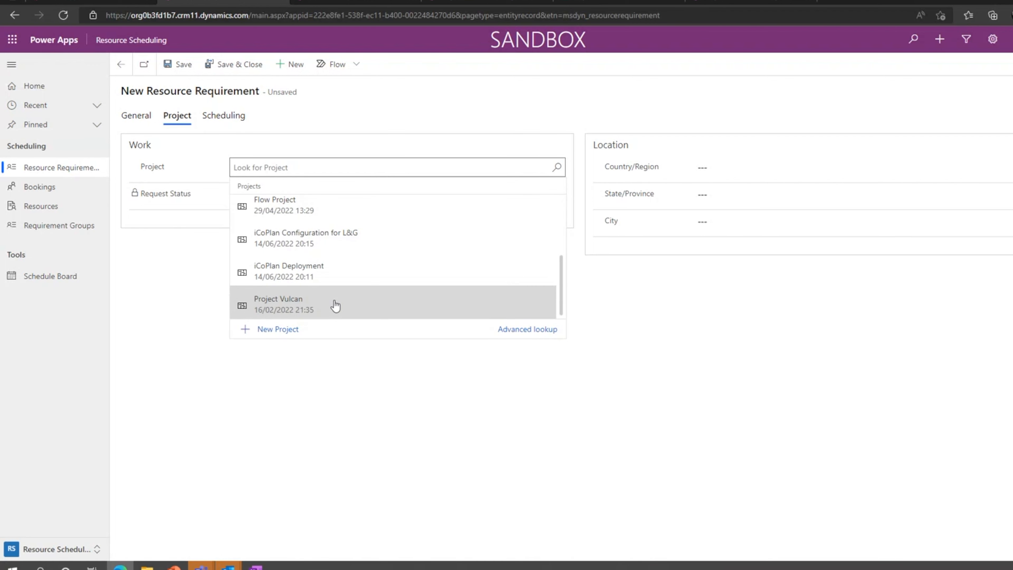
pyautogui.scroll(3, 336, 271)
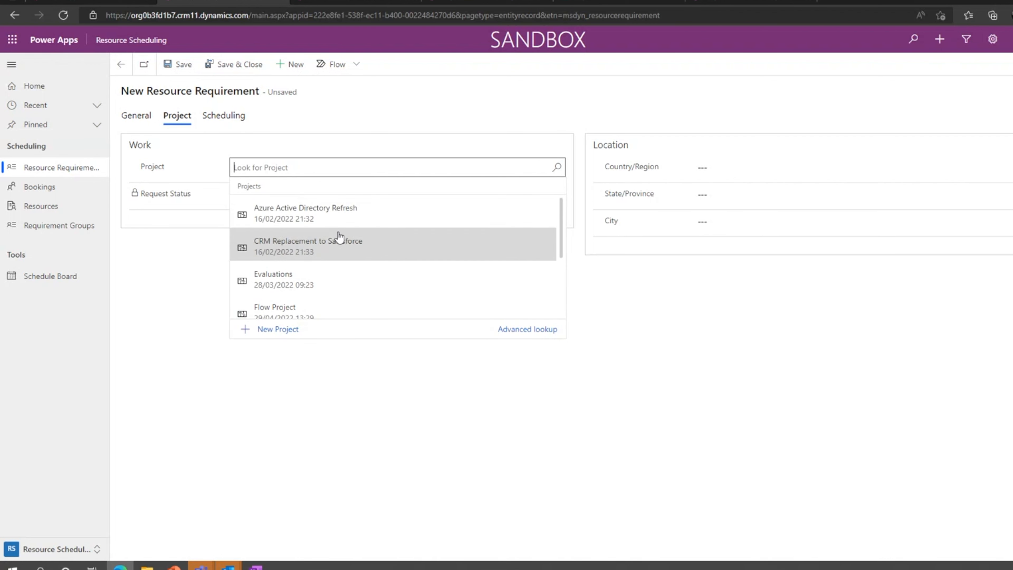
pyautogui.click(338, 219)
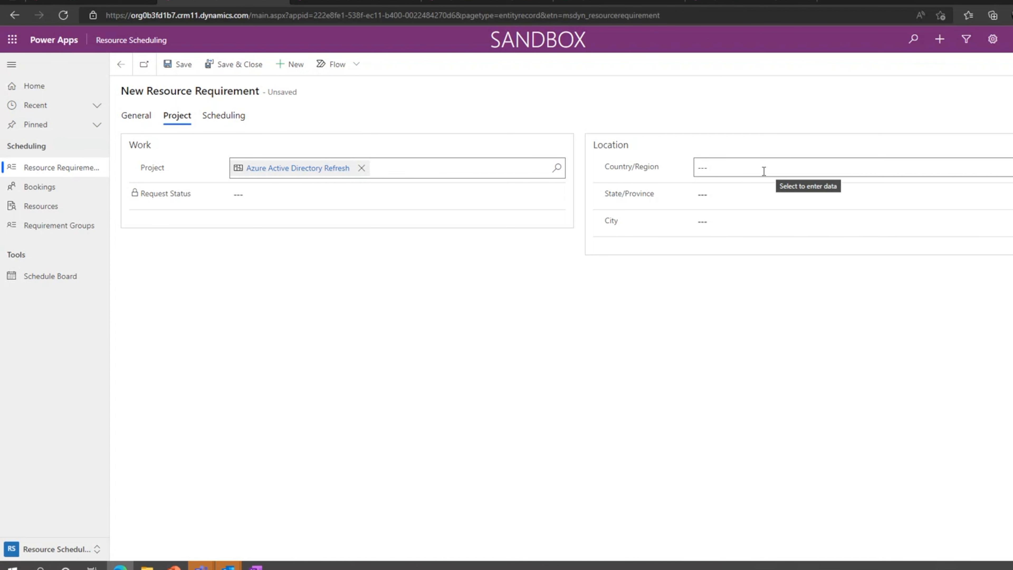
# Leave the location details empty, return to the general details and save the new resource requirement
pyautogui.click(763, 172)
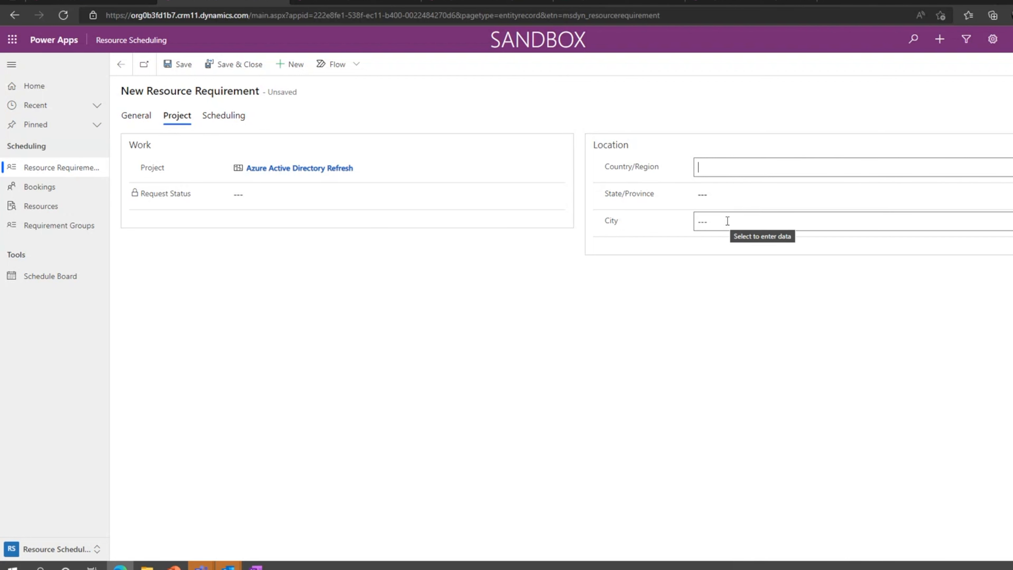
pyautogui.click(130, 126)
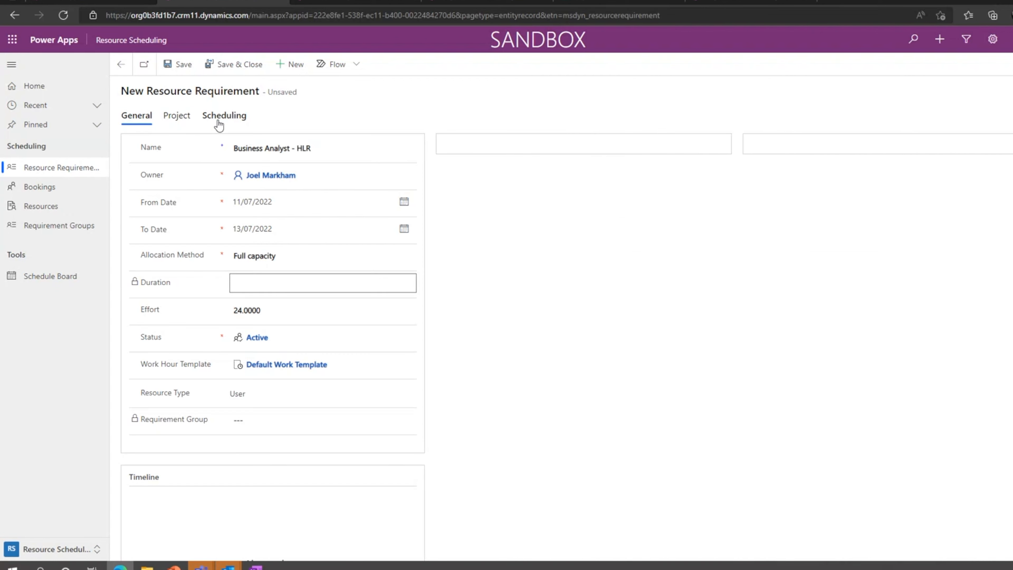
pyautogui.click(182, 71)
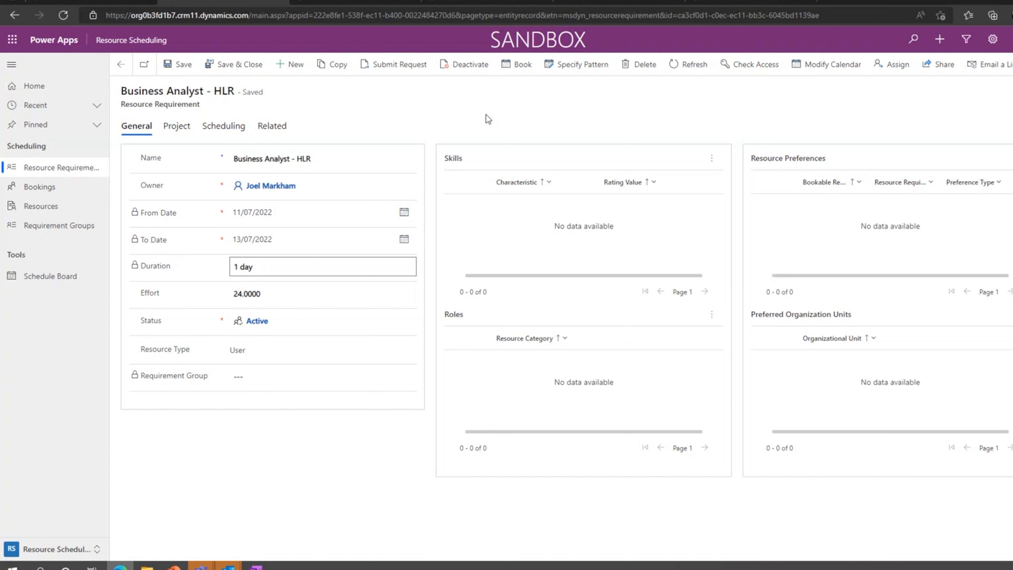
# Examine the resource categories offered for a new role on the requirement, and close the form without adding one
pyautogui.click(711, 317)
pyautogui.click(725, 318)
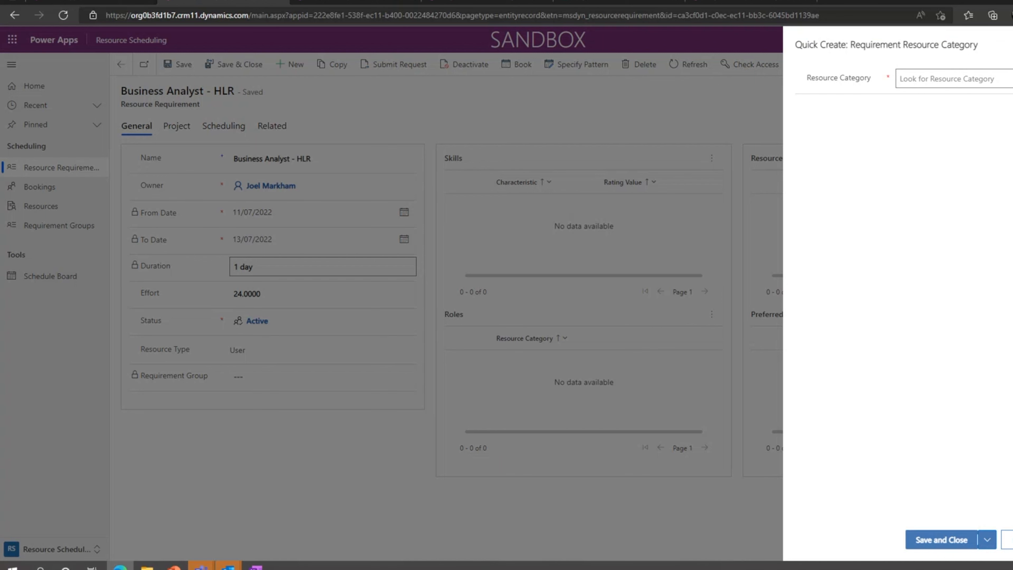
pyautogui.click(1009, 79)
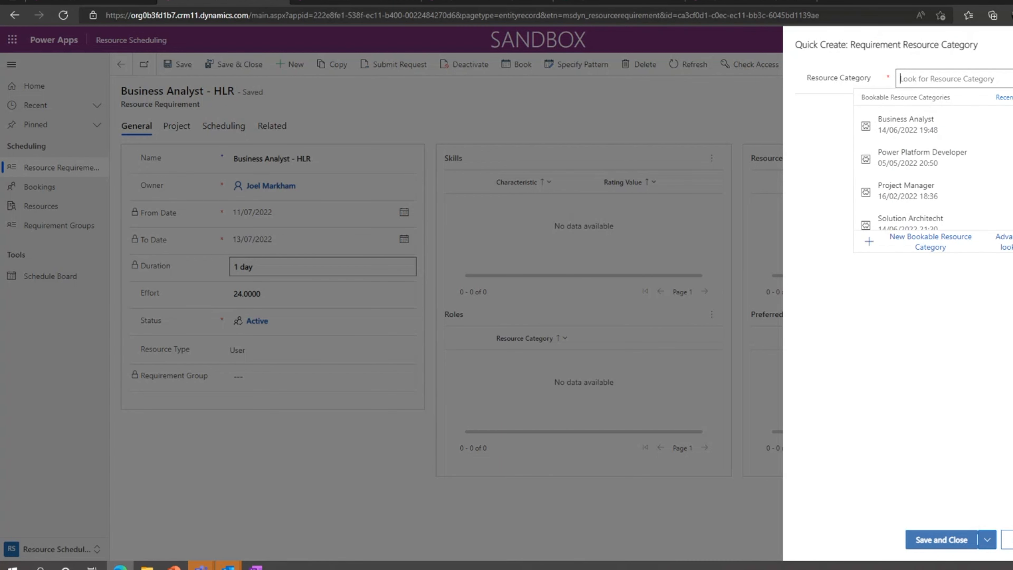
pyautogui.click(1011, 45)
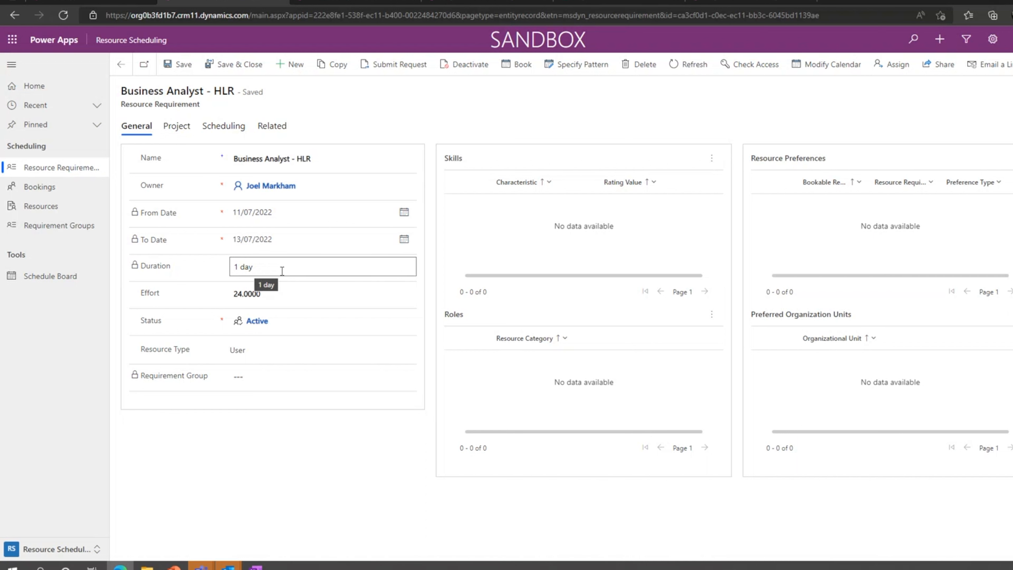
# Submit the resource request with the comment "I really need a BA for 3 days please! :)"
pyautogui.click(406, 70)
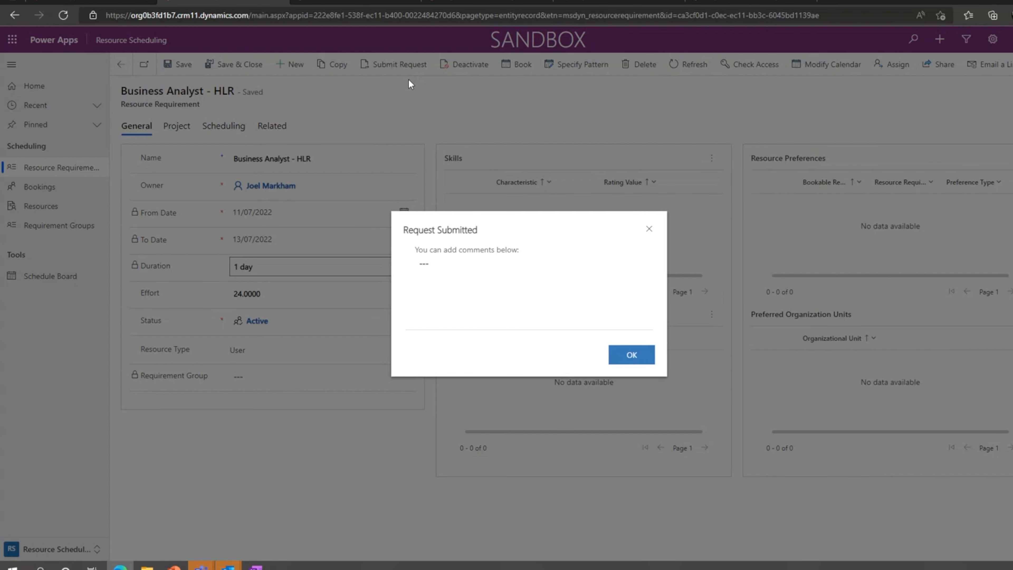
pyautogui.click(454, 277)
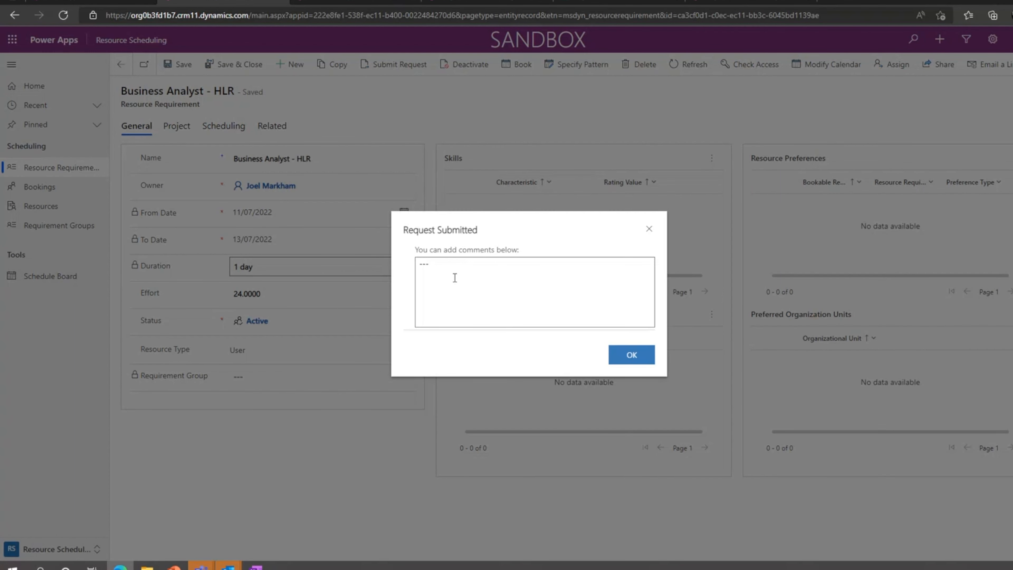
pyautogui.write('I really need a BA for 3 days please! :)')
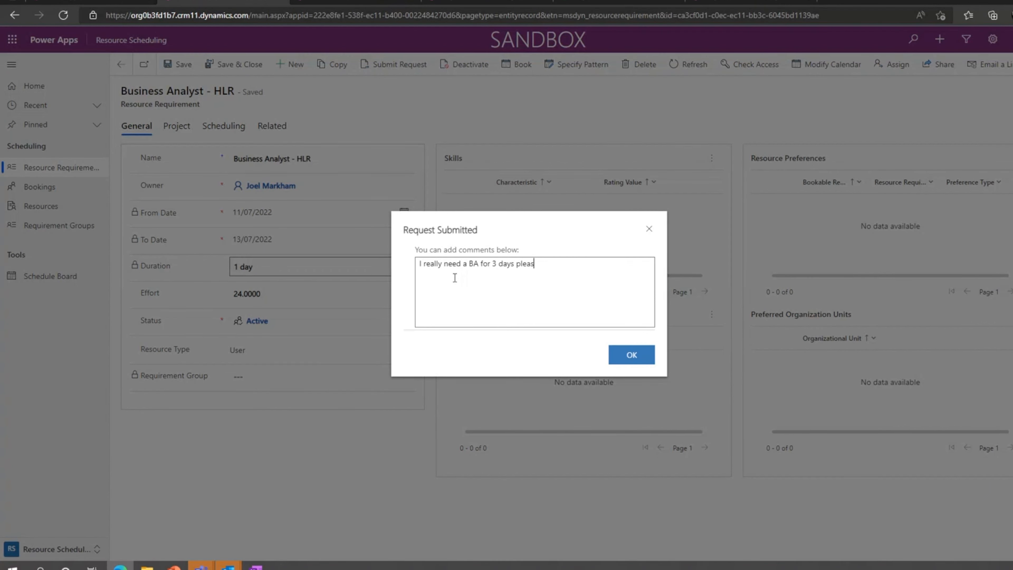
pyautogui.click(634, 355)
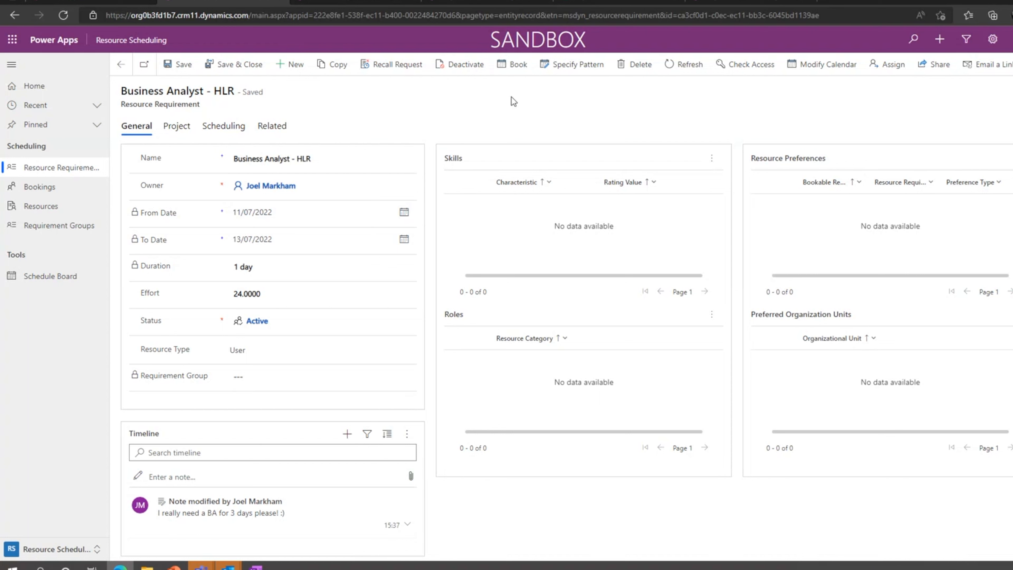
# Create a new resource requirement from the Active Resource Requirements list and name it "Project Manager - Kick Off"
pyautogui.click(43, 168)
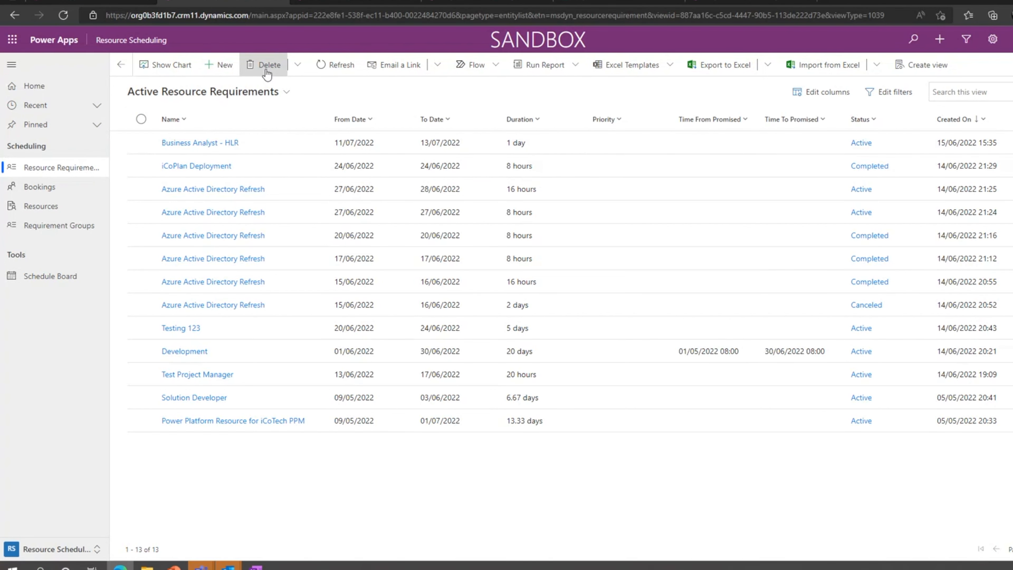
pyautogui.click(217, 65)
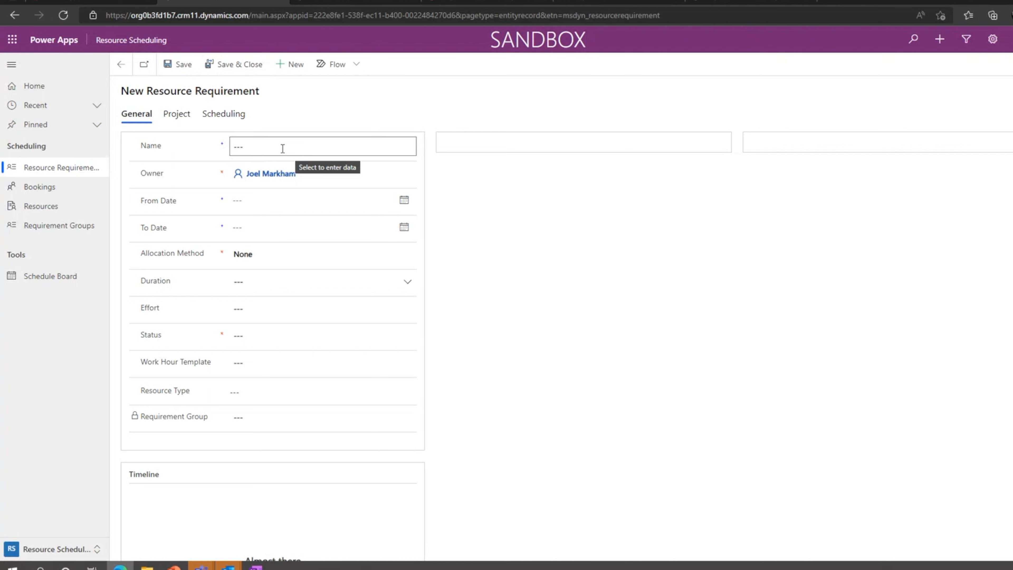
pyautogui.click(282, 149)
pyautogui.write('Project ')
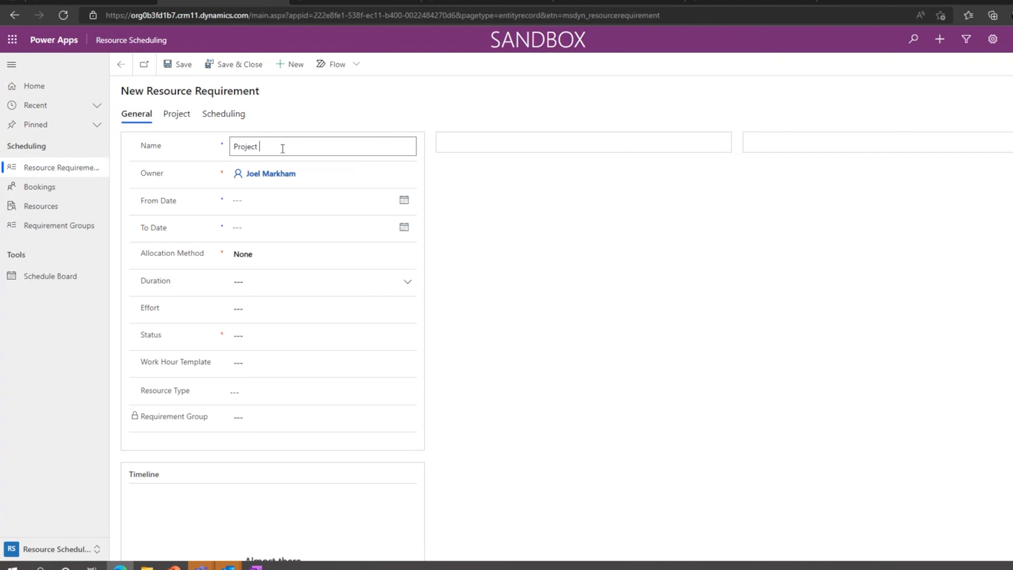
pyautogui.write('Manager - Kick Offi')
# Set both the From Date and the To Date of the requirement to 30/06/2022
pyautogui.click(404, 200)
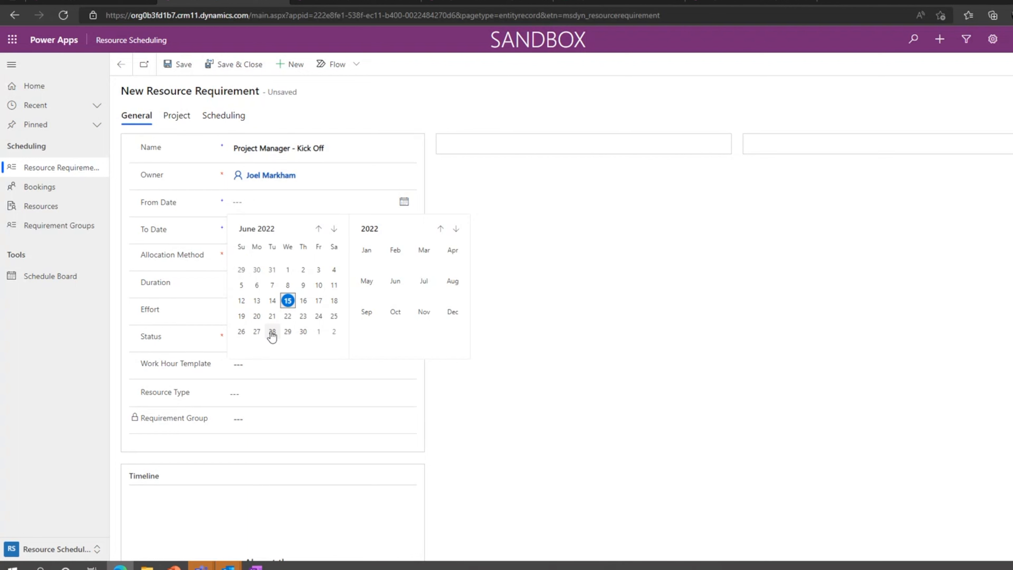
pyautogui.click(303, 332)
pyautogui.click(404, 229)
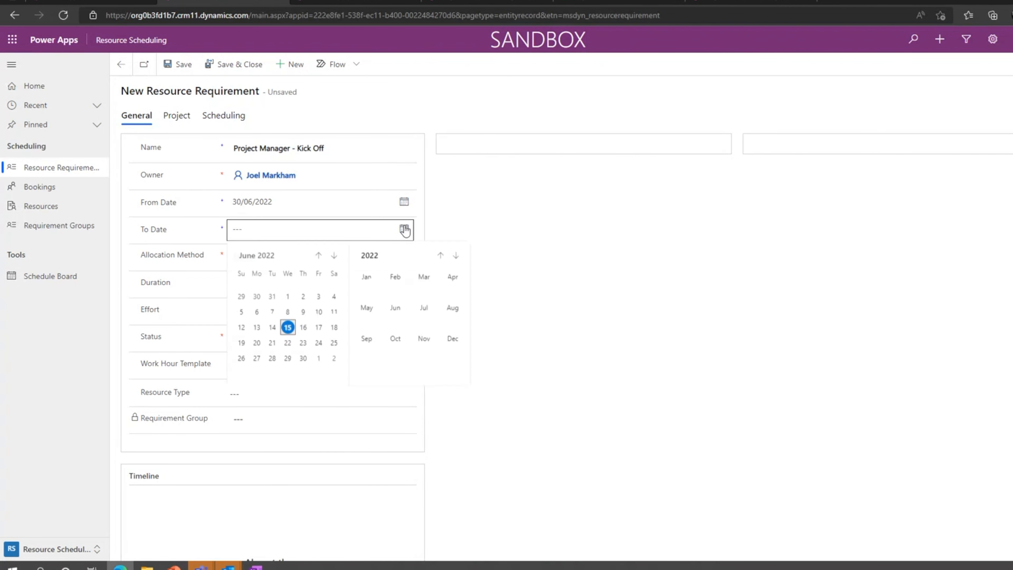
pyautogui.click(303, 358)
# Set the requirement's allocation method to Full capacity and its effort to 8
pyautogui.click(284, 261)
pyautogui.click(285, 281)
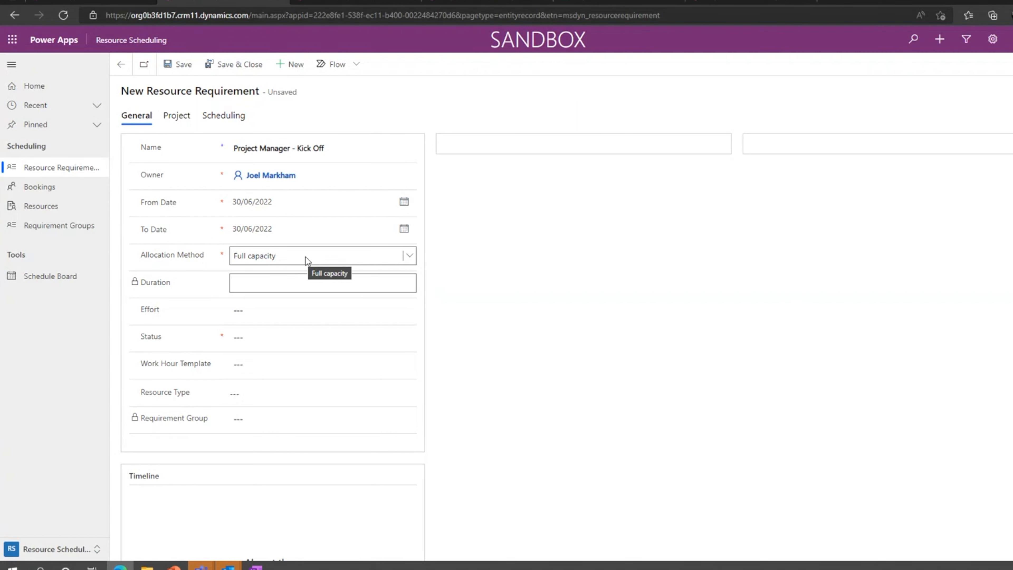
pyautogui.click(287, 309)
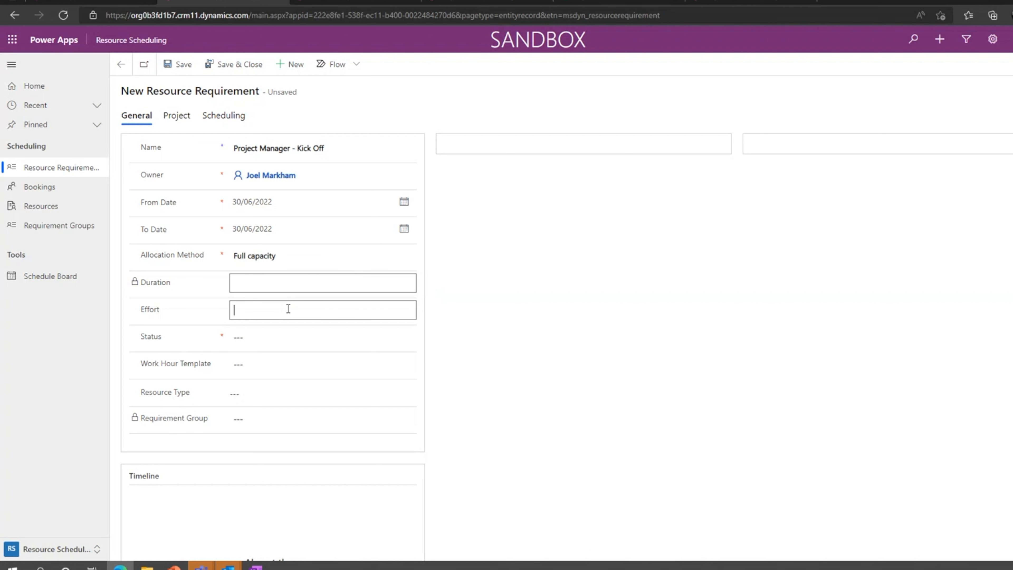
pyautogui.write('8')
pyautogui.click(460, 301)
# Set the requirement's status to Active and its work hour template to Default Work Template
pyautogui.click(346, 342)
pyautogui.click(406, 339)
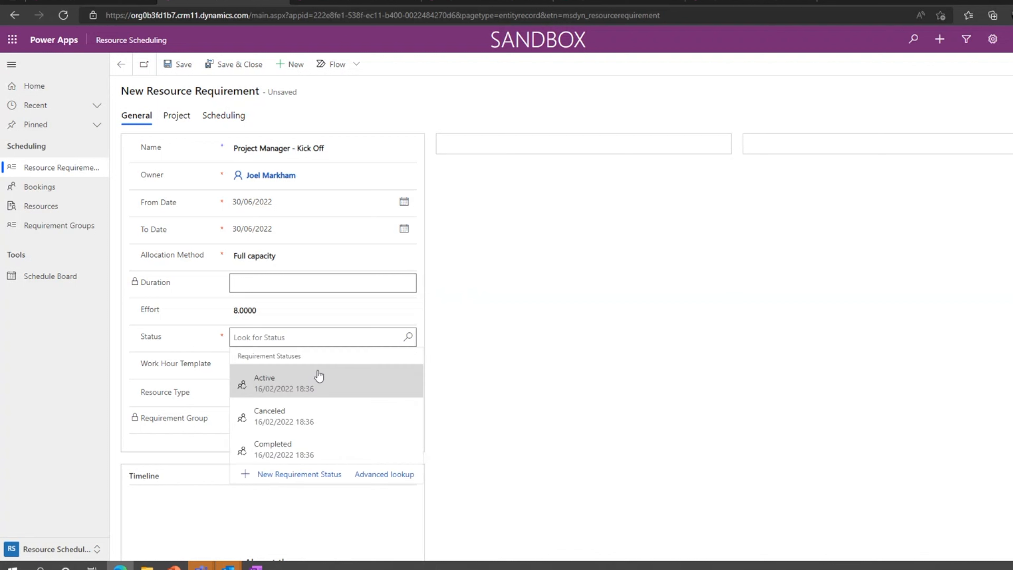
pyautogui.click(303, 389)
pyautogui.click(351, 364)
pyautogui.click(407, 365)
pyautogui.click(366, 398)
# Set the requirement's resource type to User
pyautogui.click(395, 391)
pyautogui.click(408, 392)
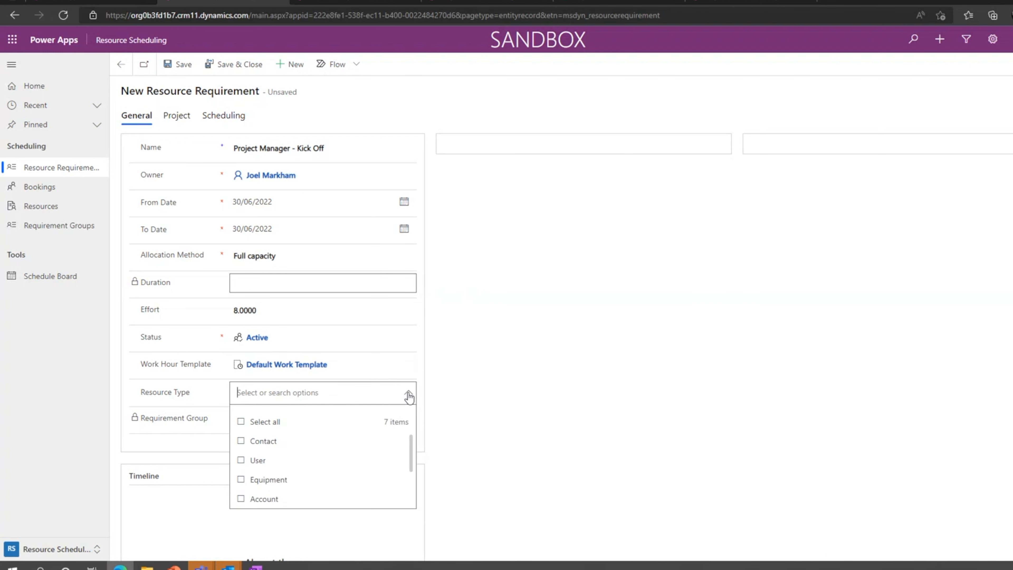
pyautogui.click(276, 468)
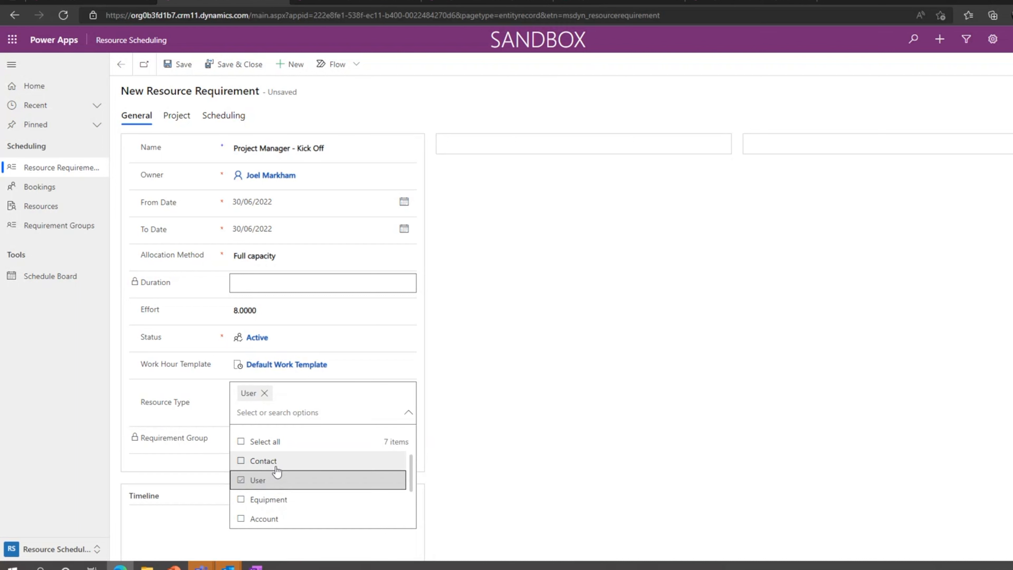
pyautogui.click(563, 387)
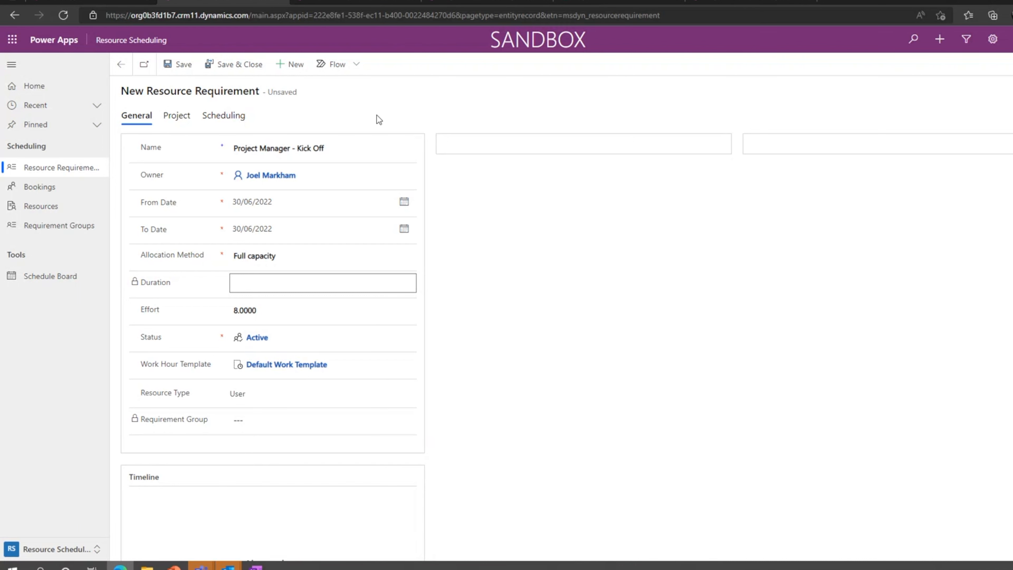
# Link the kick-off requirement to the Azure Active Directory Refresh project and save it from the general details
pyautogui.click(180, 116)
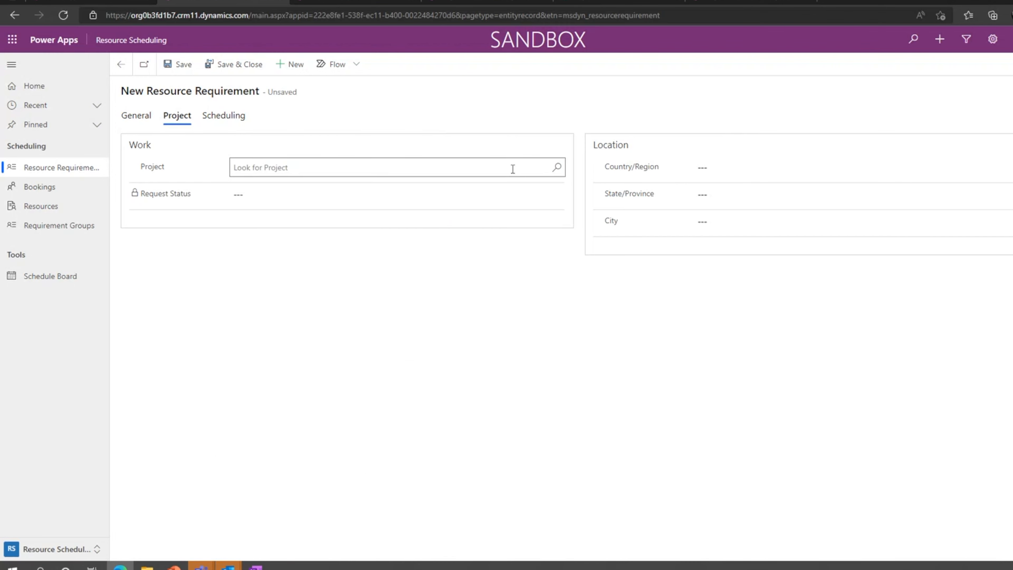
pyautogui.click(558, 168)
pyautogui.click(410, 213)
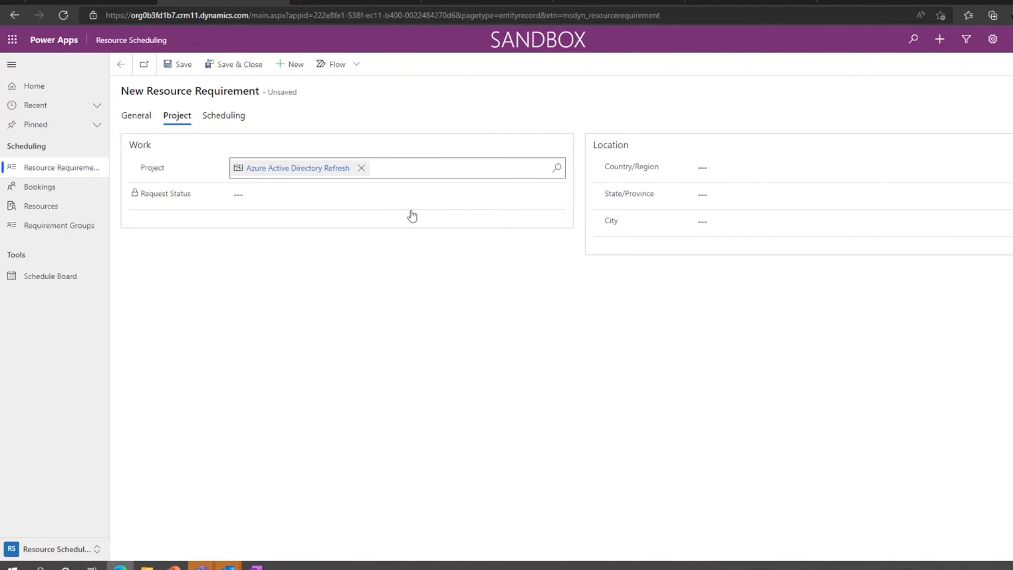
pyautogui.click(427, 111)
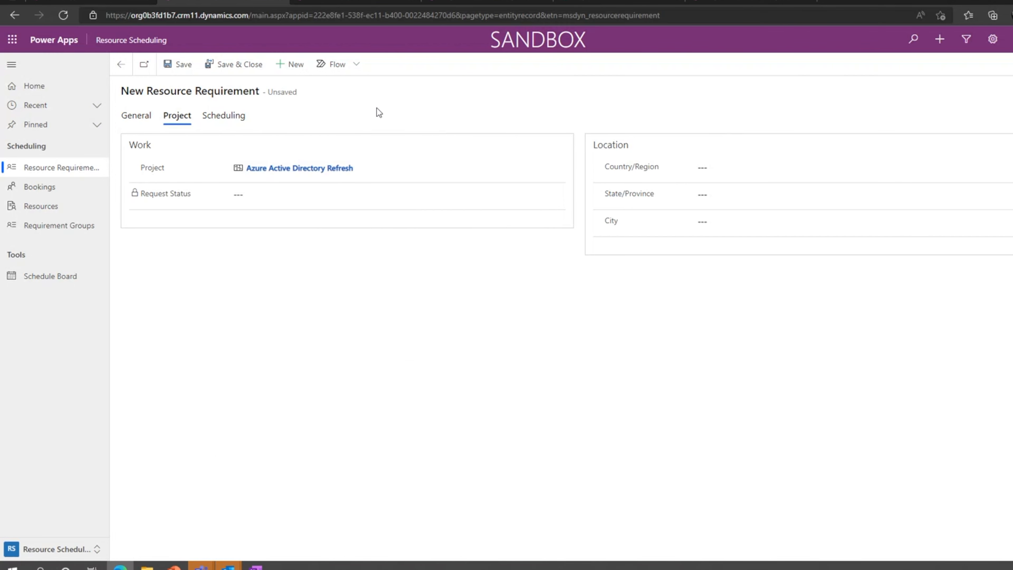
pyautogui.click(135, 118)
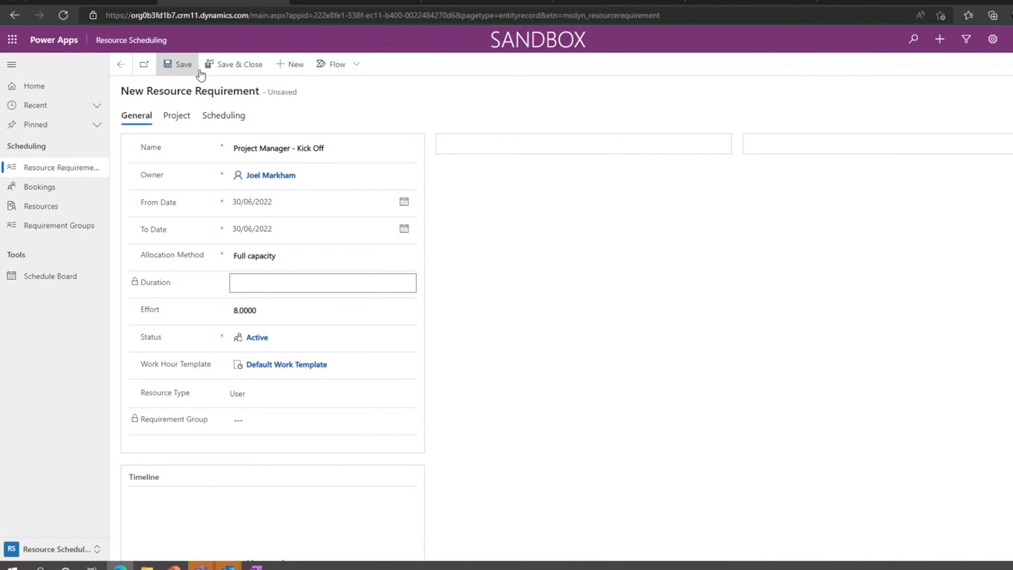
pyautogui.click(174, 66)
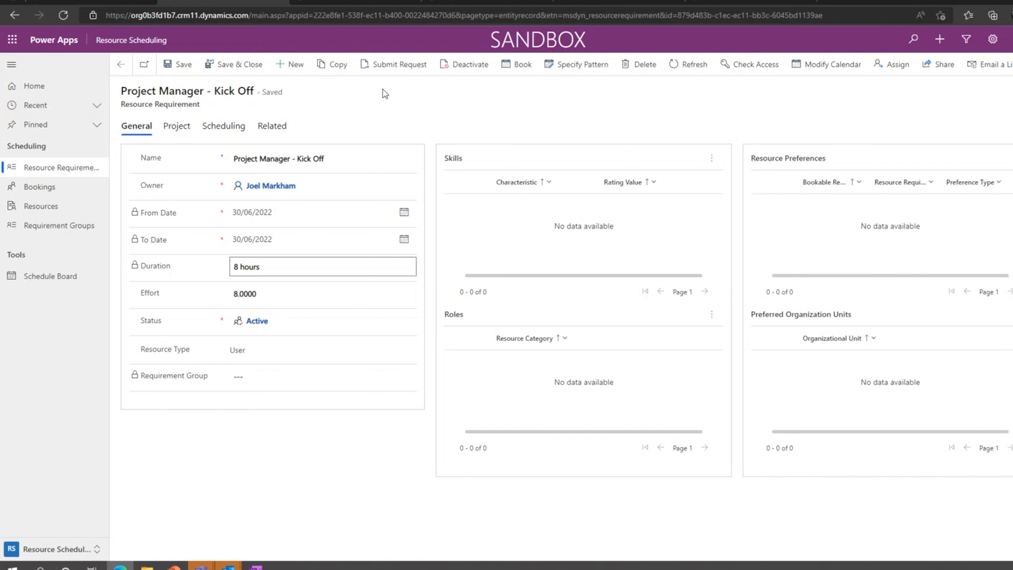
# Submit the kick-off resource request with the comment "I need a PM to lead the Kick Off session for this Project."
pyautogui.click(385, 71)
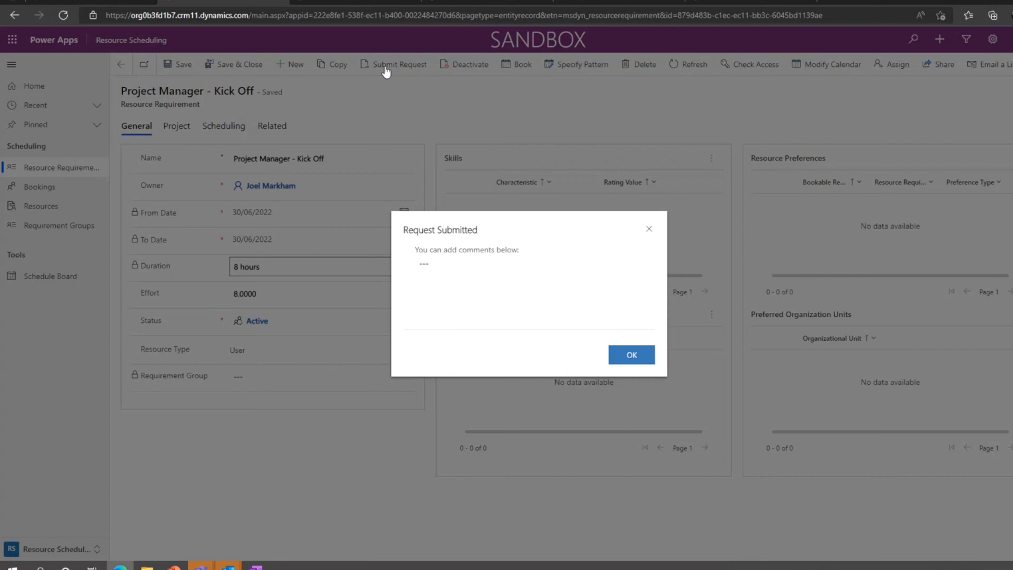
pyautogui.click(512, 263)
pyautogui.write('I need a PM rto')
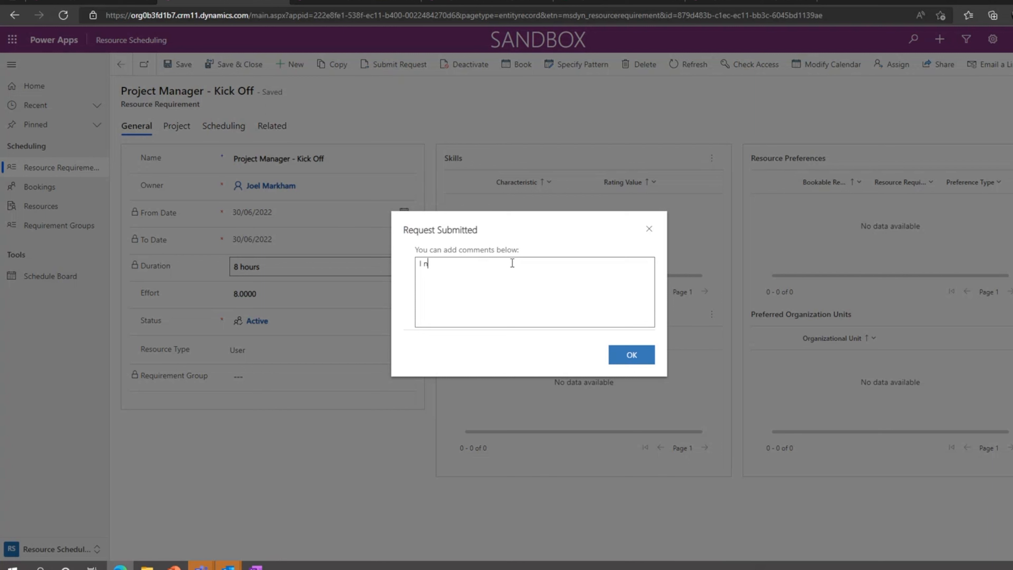
pyautogui.press('BackSpace')
pyautogui.press('BackSpace')
pyautogui.press('BackSpace')
pyautogui.write('to lead the Kick Off')
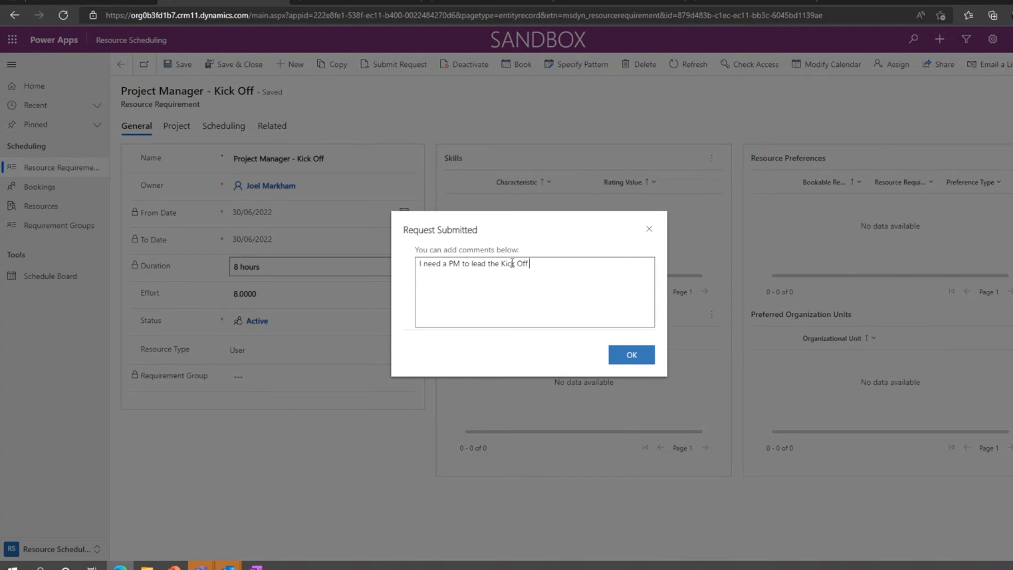
pyautogui.write(' session for theis Project.')
pyautogui.click(635, 353)
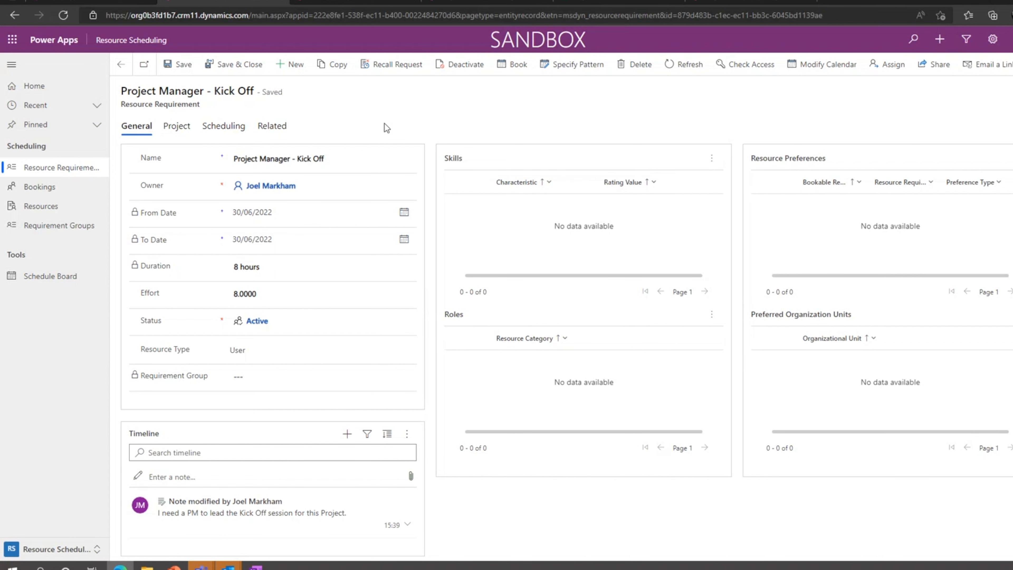
# Open the Schedule Board and switch its time scale from weeks to days
pyautogui.click(62, 280)
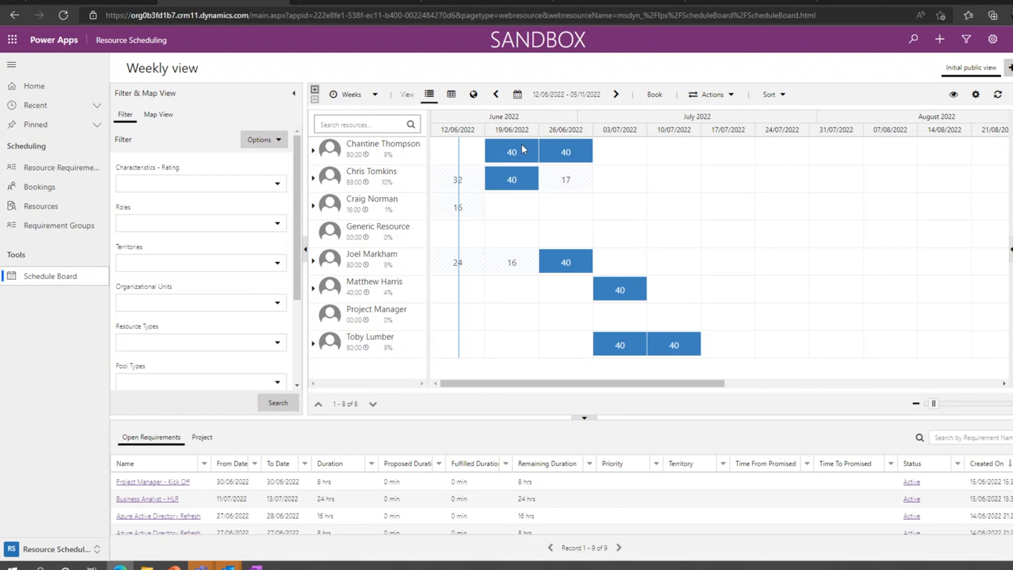
pyautogui.click(374, 94)
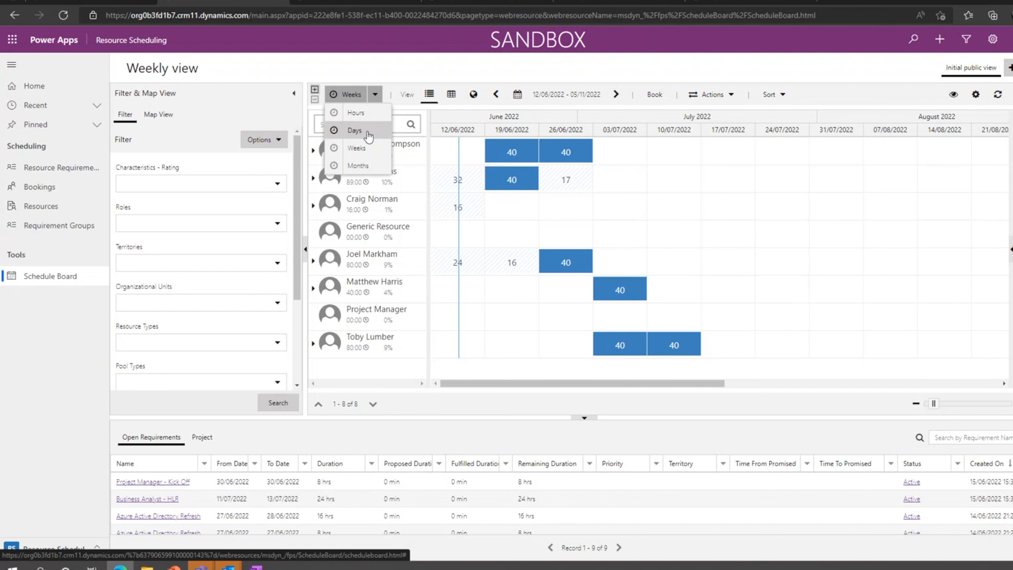
pyautogui.click(367, 136)
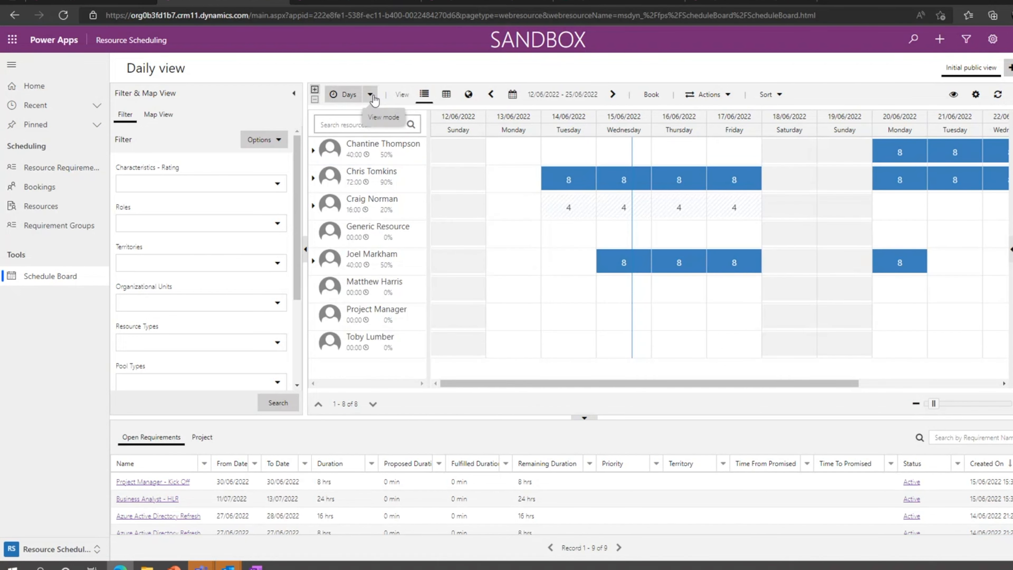
pyautogui.click(373, 98)
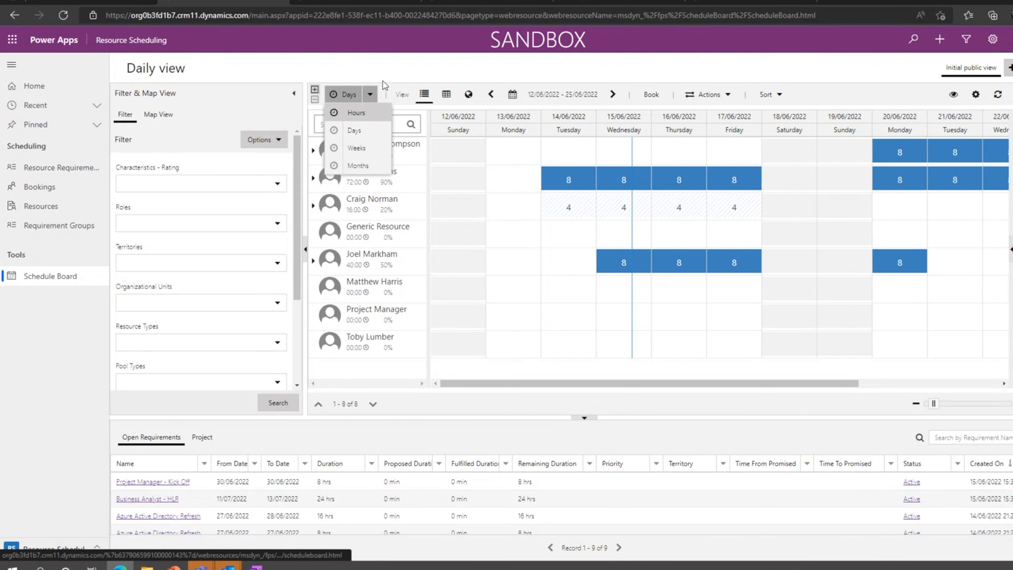
pyautogui.click(396, 58)
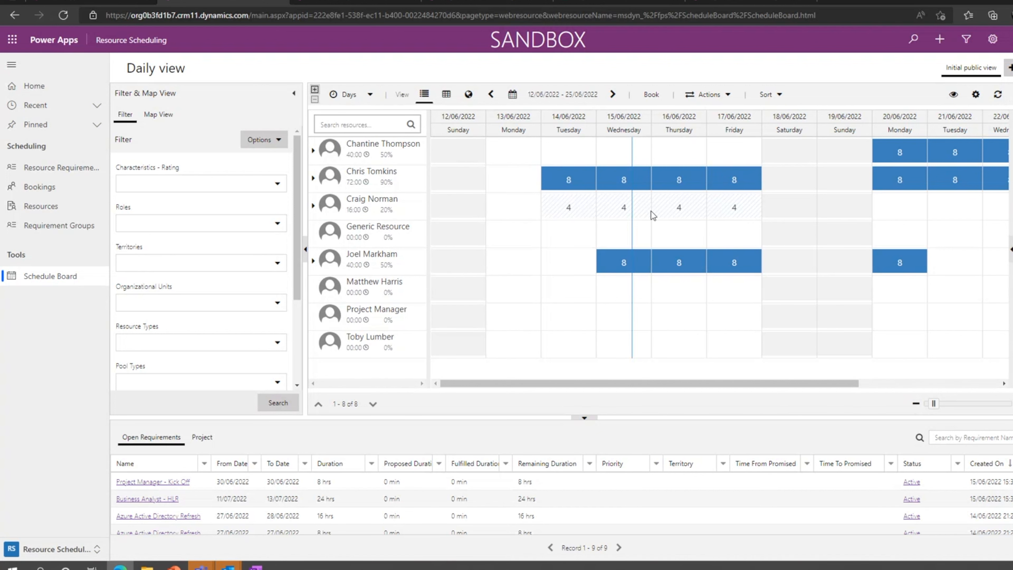
# Examine the resource bookings on the board for the period 26/06/2022 to 09/07/2022
pyautogui.moveTo(783, 383); pyautogui.dragTo(945, 380)
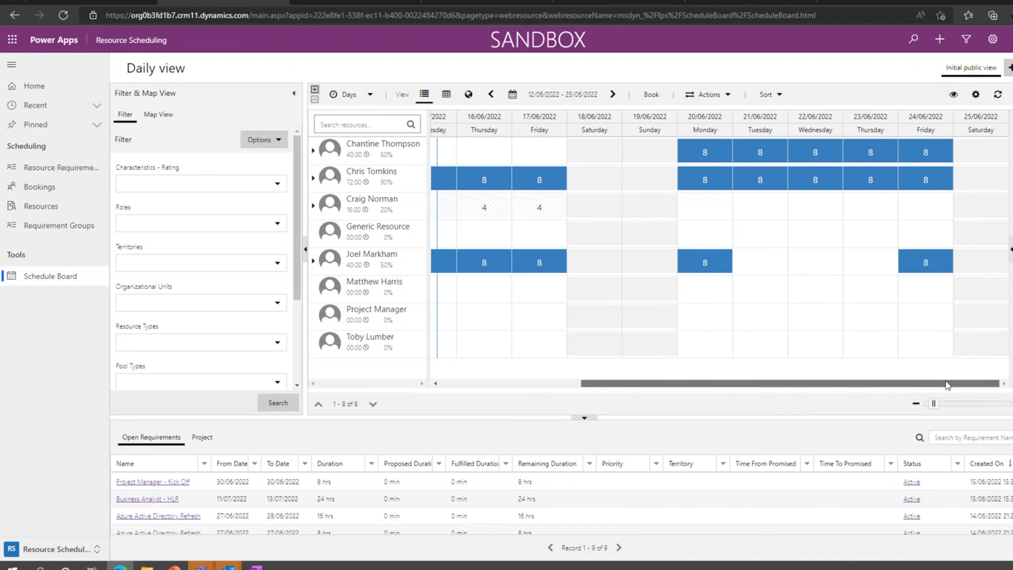
pyautogui.click(612, 96)
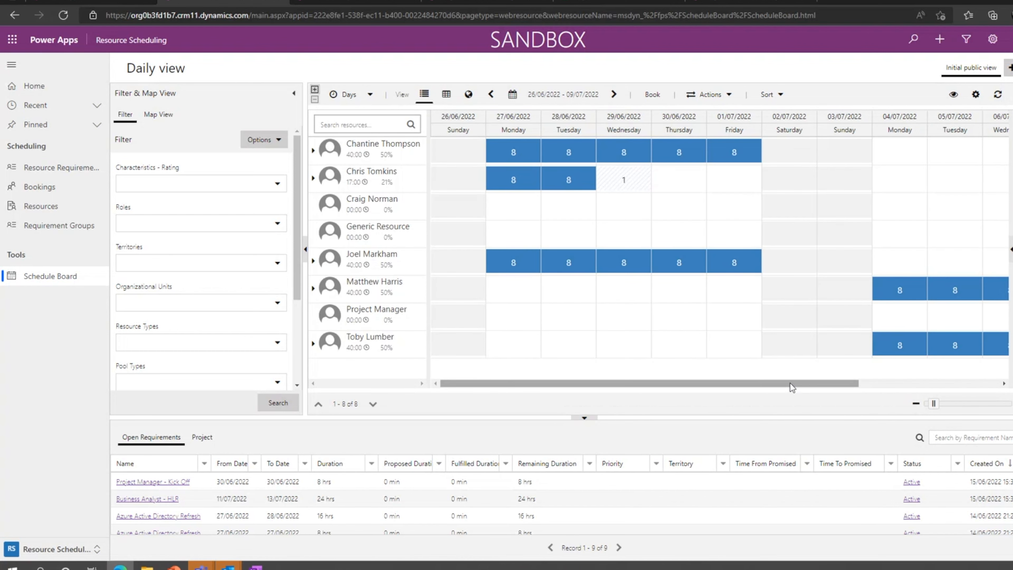
pyautogui.moveTo(794, 384)
pyautogui.mouseDown()
pyautogui.moveTo(922, 387)
pyautogui.moveTo(788, 382)
pyautogui.mouseUp()
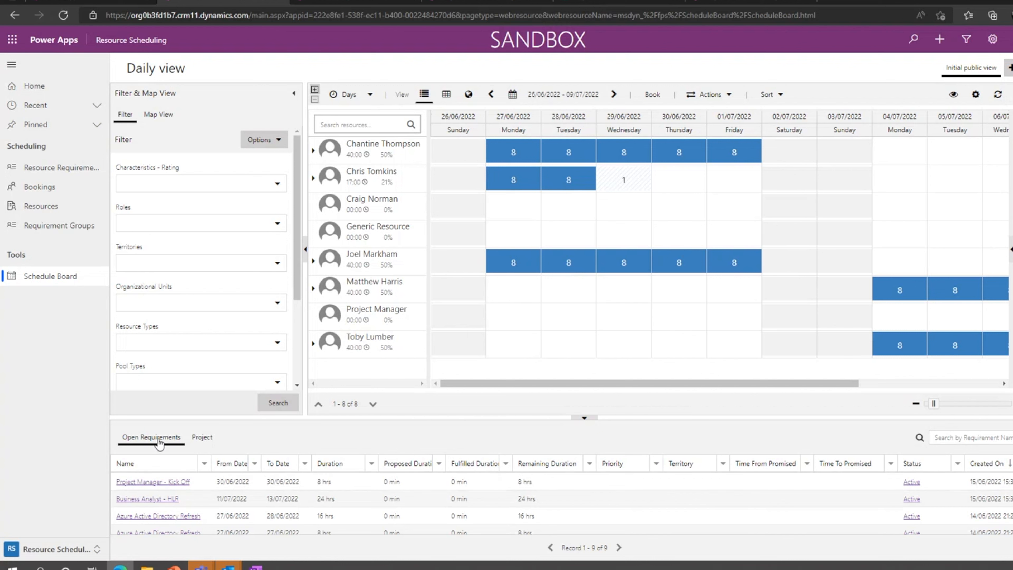
# Find resource availability for the open requirement "Project Manager - Kick Off" and show the results by day
pyautogui.click(602, 485)
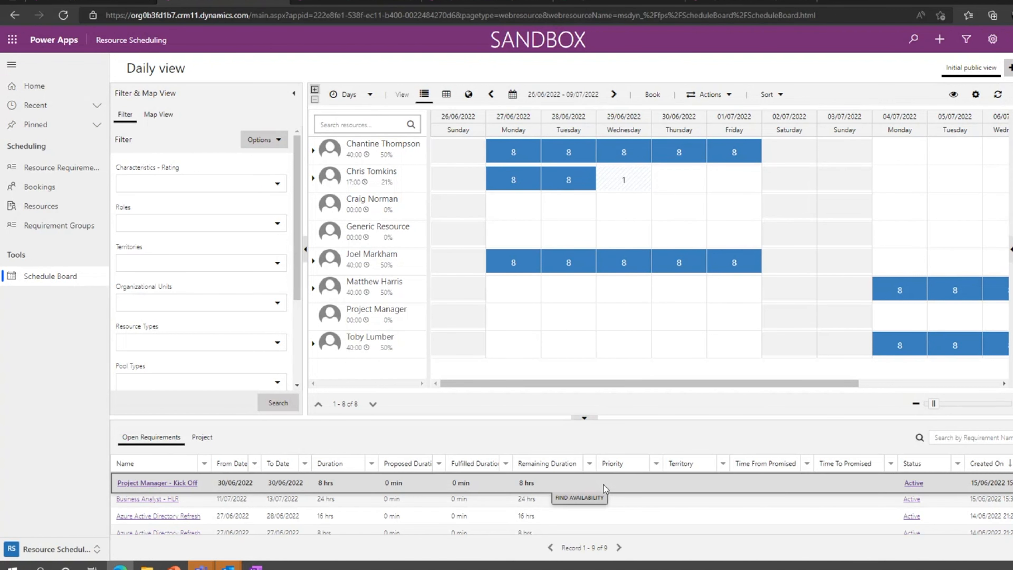
pyautogui.click(579, 499)
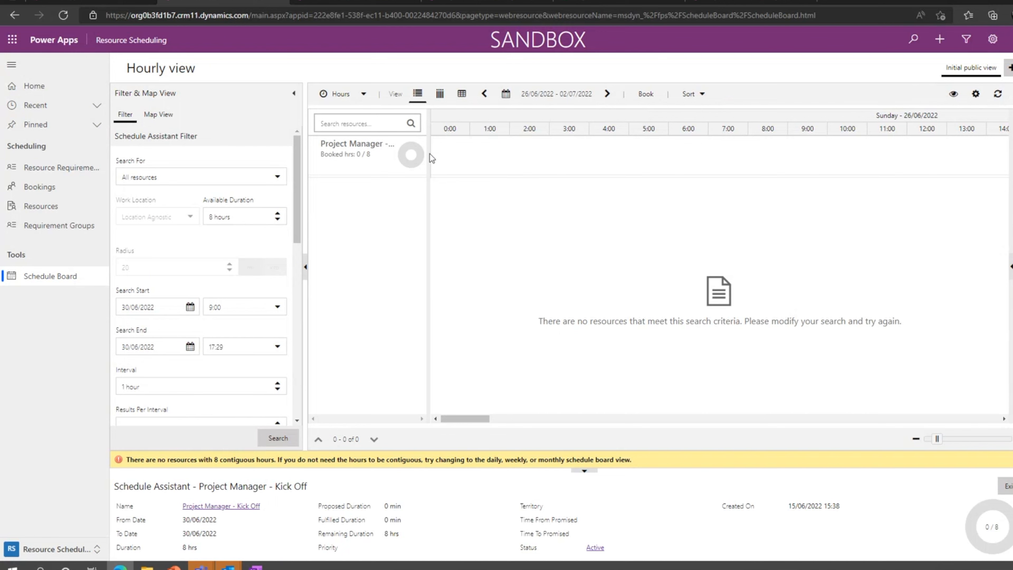
pyautogui.click(364, 95)
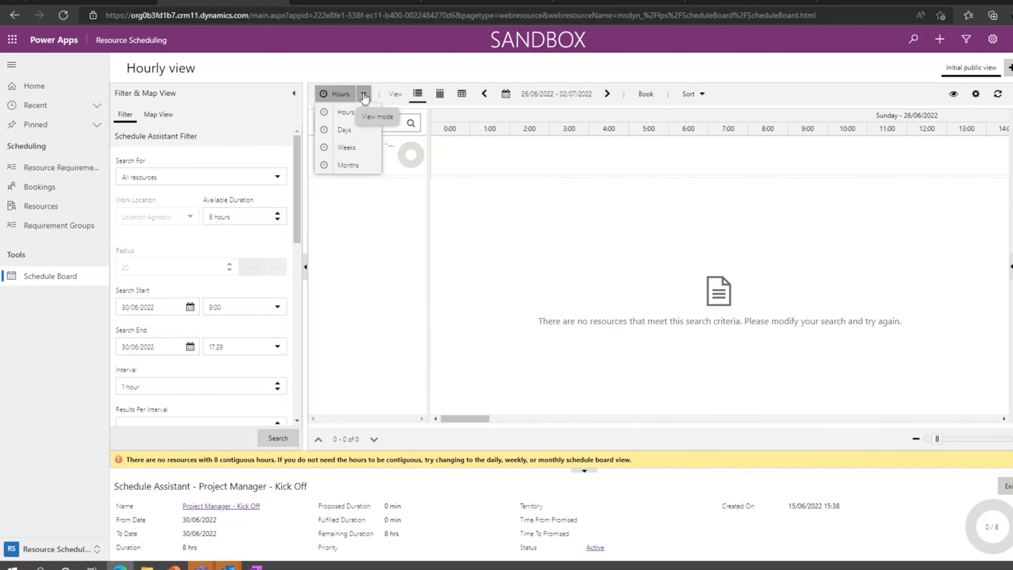
pyautogui.click(353, 130)
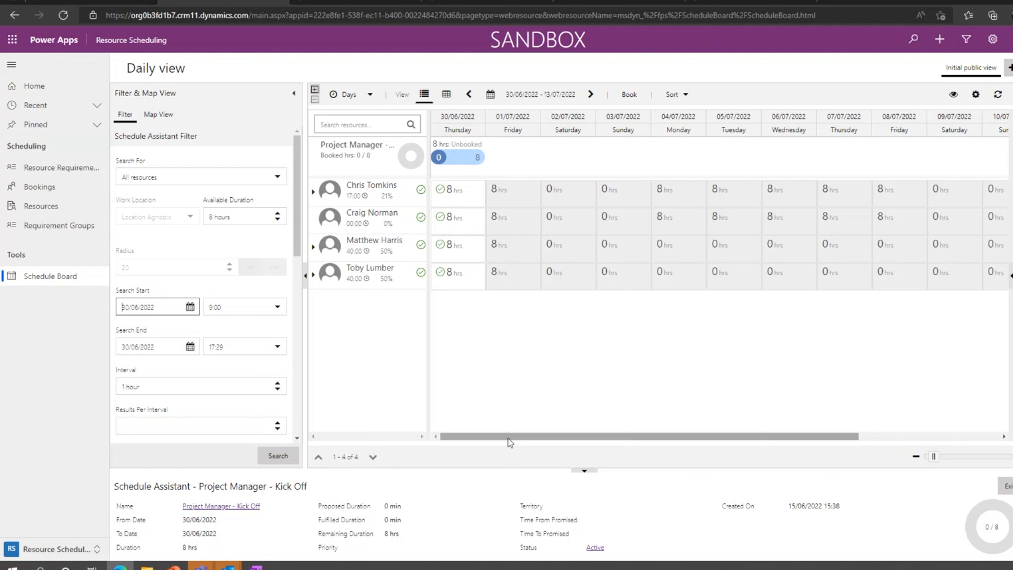
# Start the board at 27/06/2022, book the second listed resource for the kick-off requirement on 30/06/2022, and exit the Schedule Assistant
pyautogui.click(490, 94)
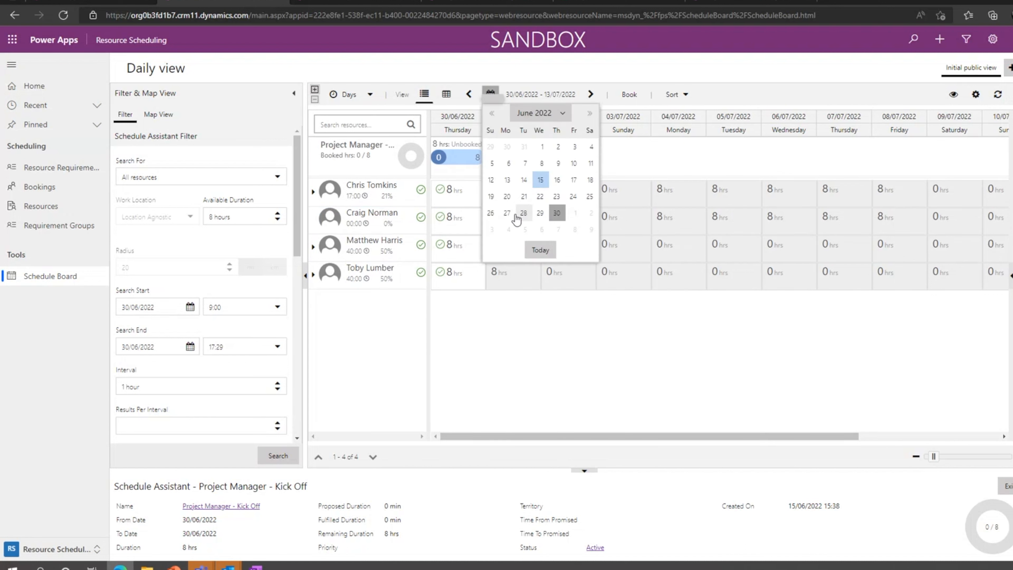
pyautogui.click(507, 215)
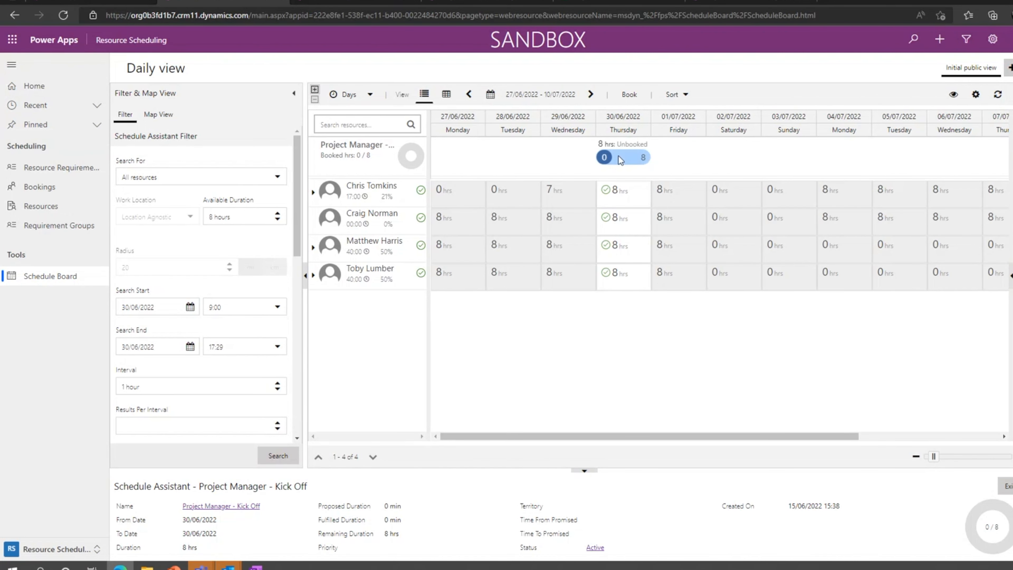
pyautogui.click(620, 159)
pyautogui.click(627, 220)
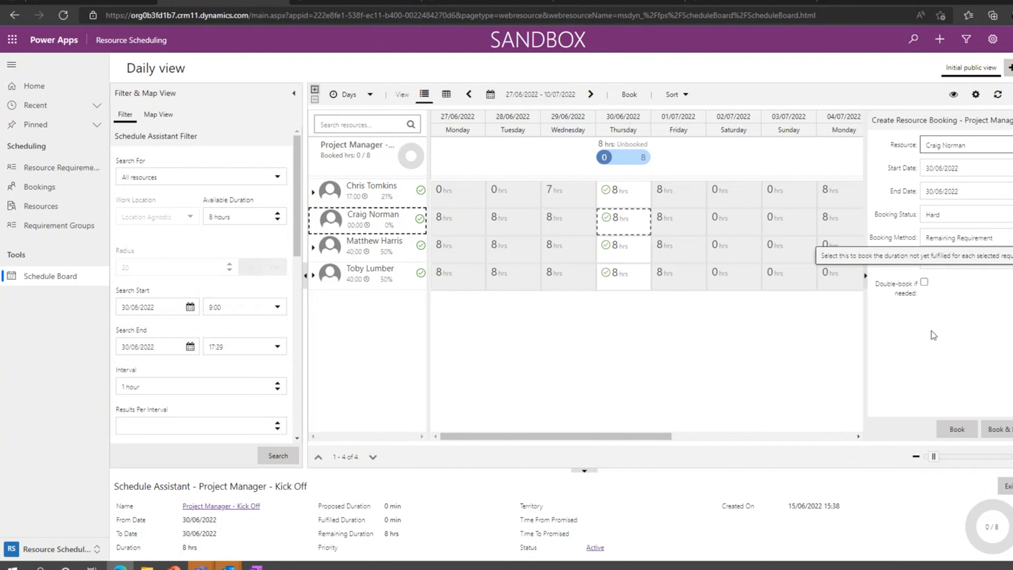
pyautogui.click(955, 428)
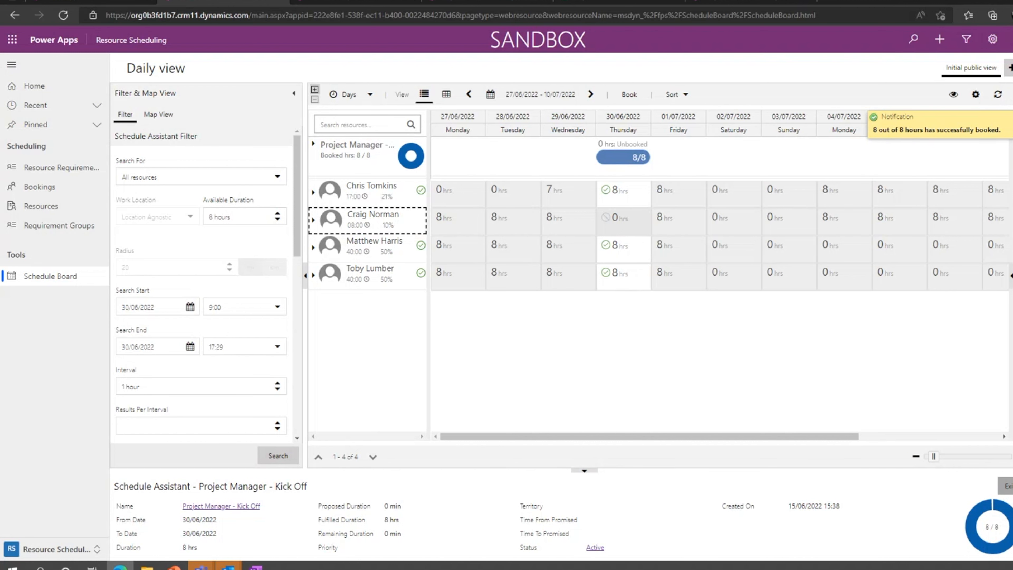
pyautogui.click(1006, 485)
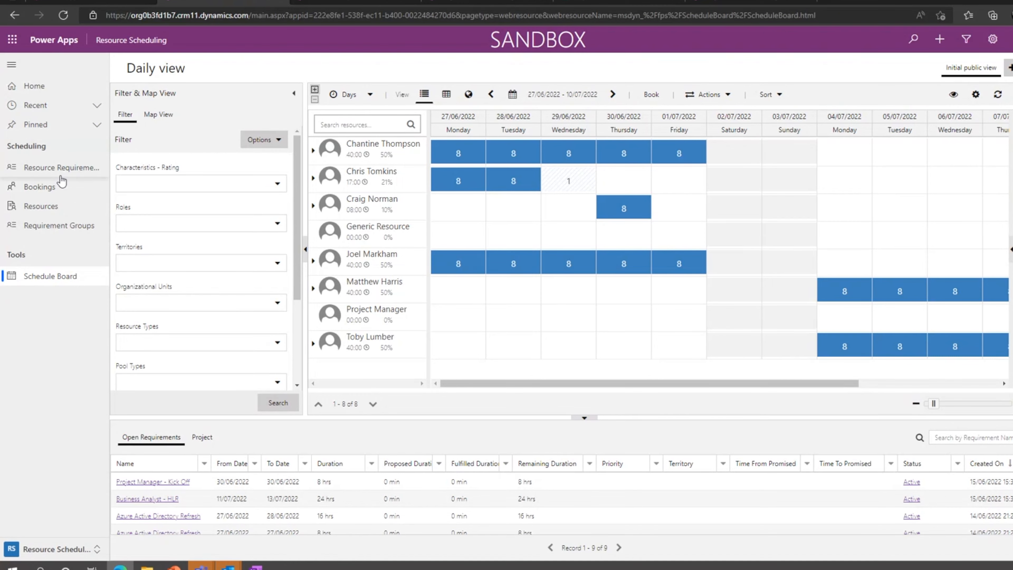
# Set the status of the resource requirement "Project Manager - Kick Off" to Completed, then save and close it
pyautogui.click(60, 168)
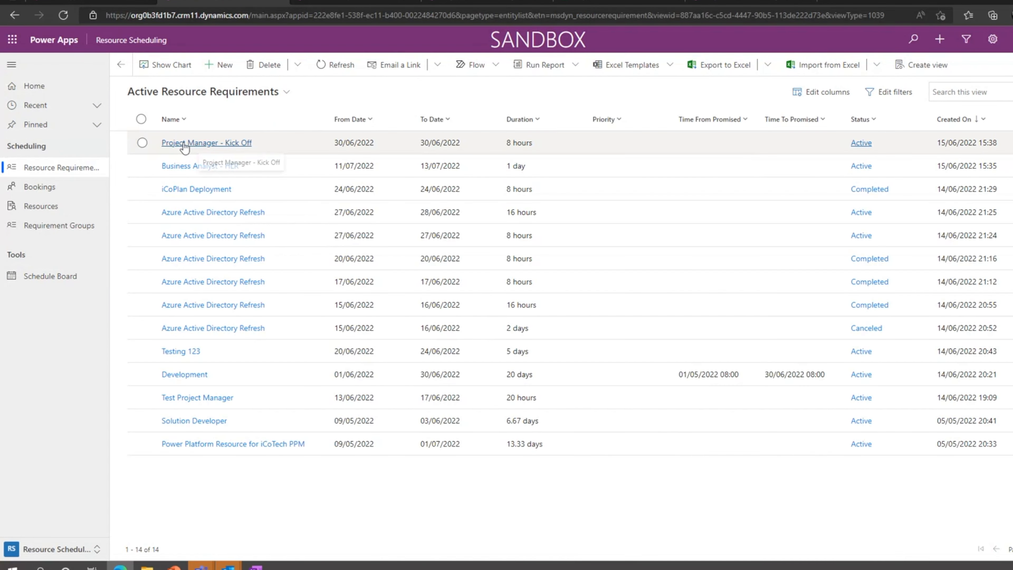
pyautogui.click(183, 143)
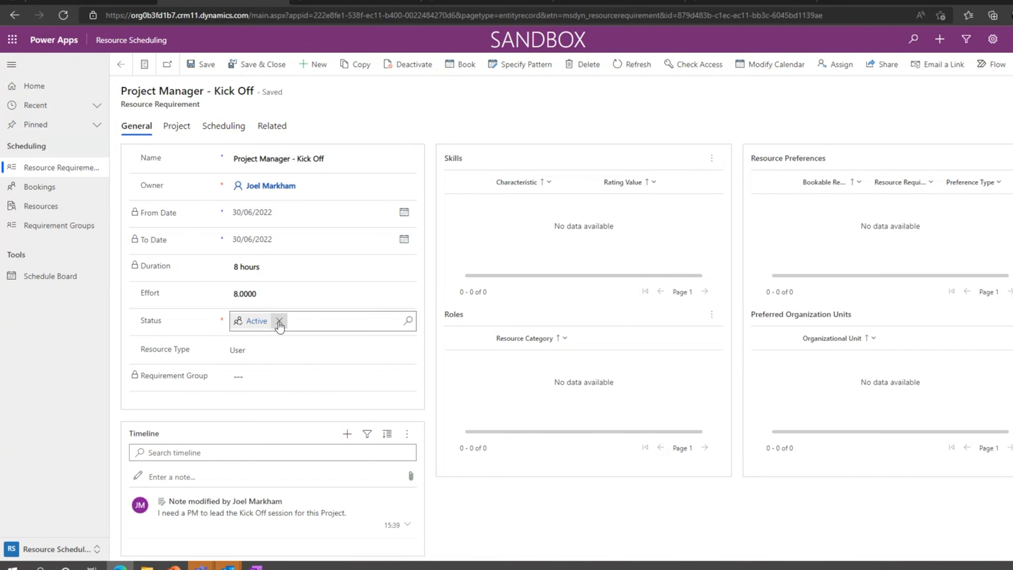
pyautogui.click(282, 322)
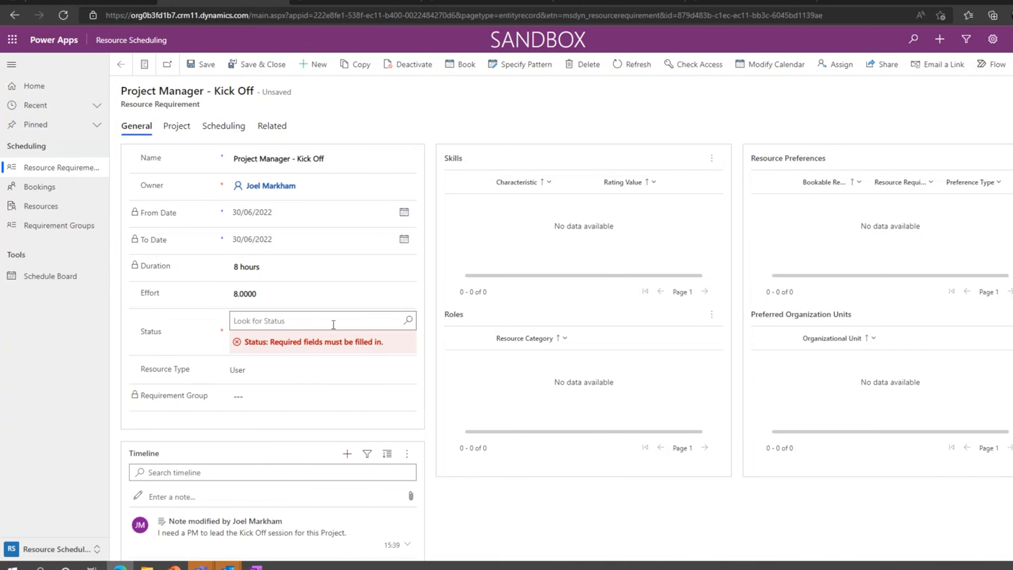
pyautogui.click(407, 324)
pyautogui.click(297, 431)
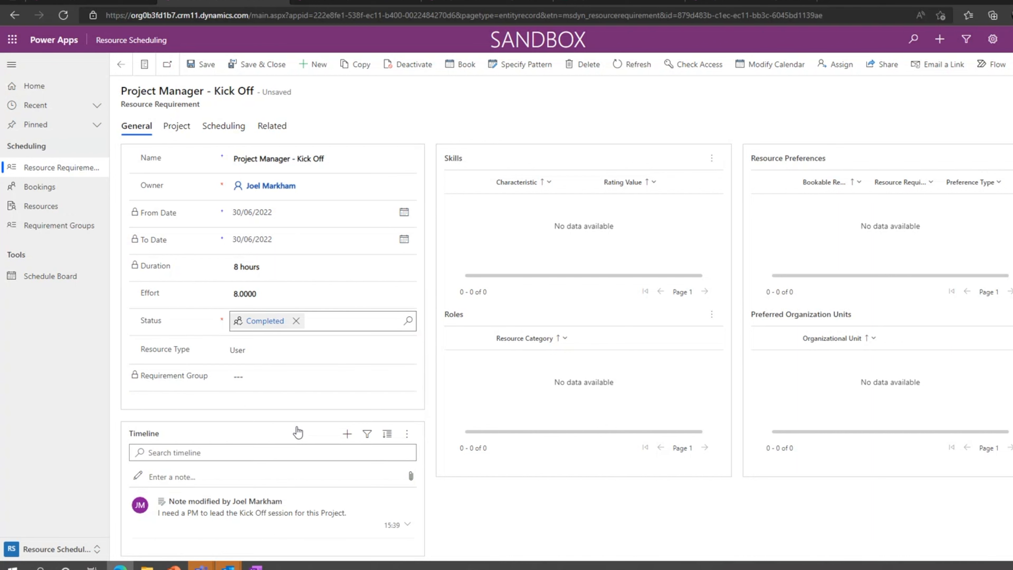
pyautogui.click(252, 65)
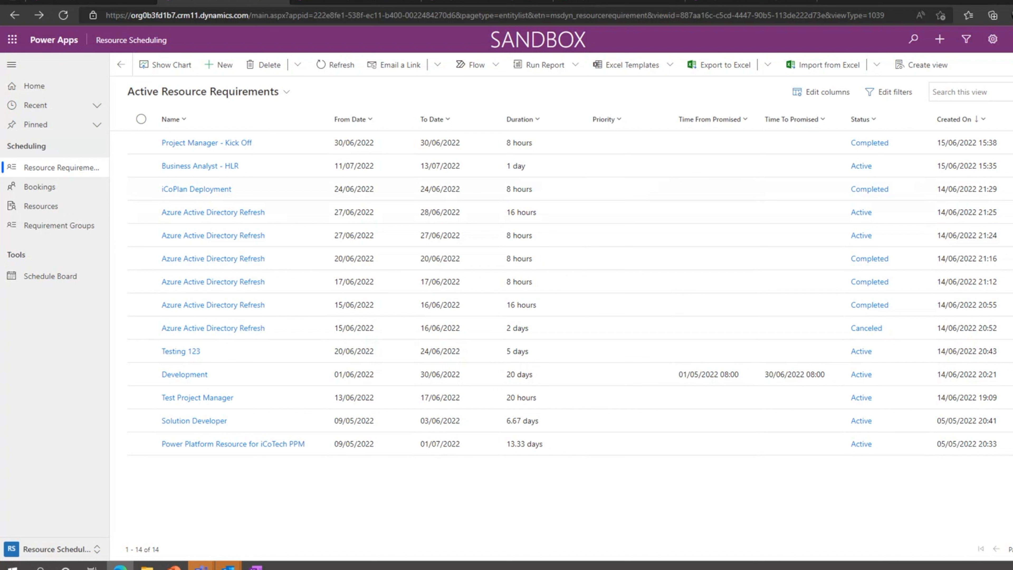
# Switch to Microsoft Teams in a maximized window and show the Project Vulcan project embedded in its team's General channel
pyautogui.moveTo(201, 566)
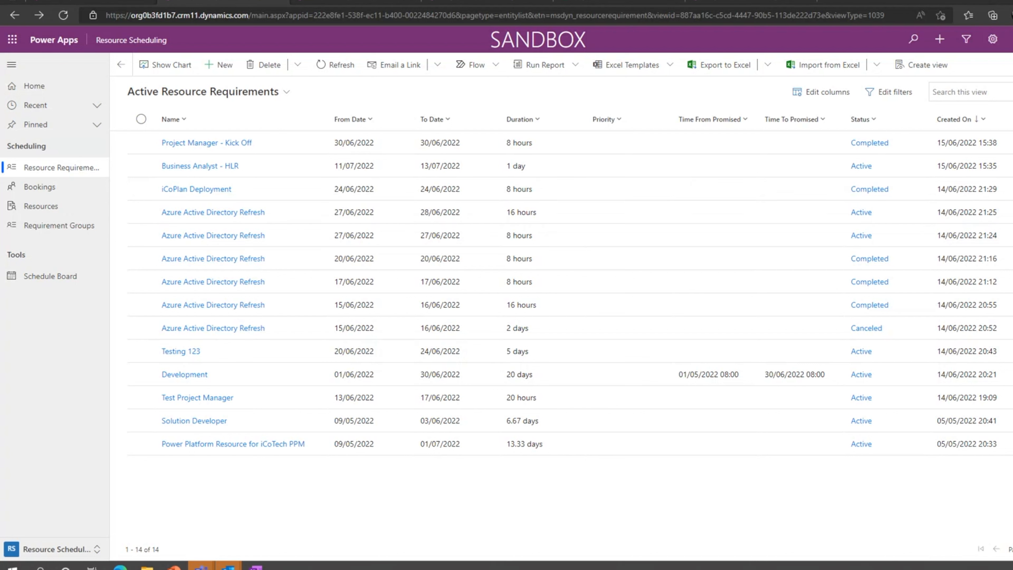
pyautogui.click(201, 566)
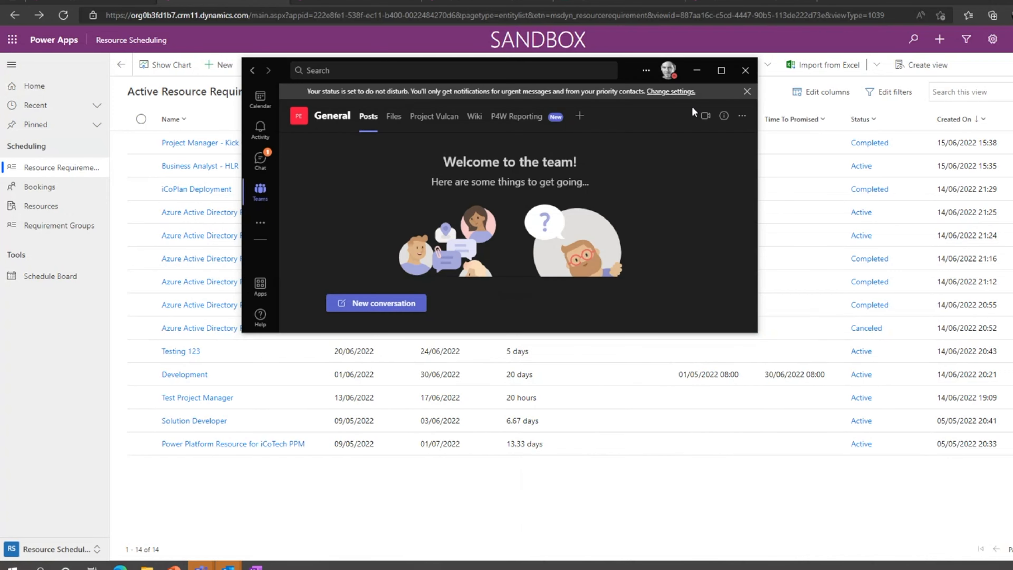
pyautogui.click(717, 76)
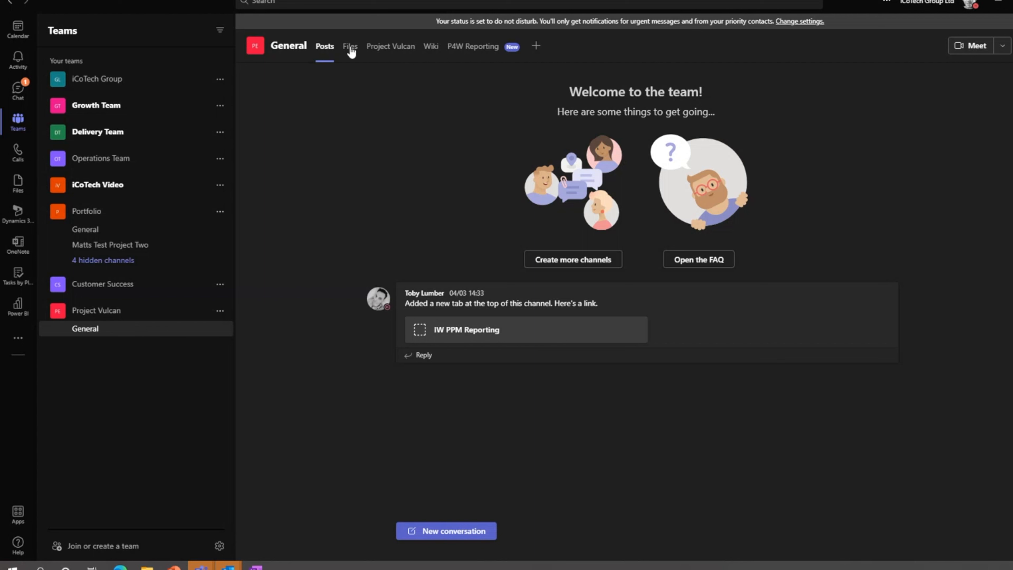
pyautogui.click(385, 56)
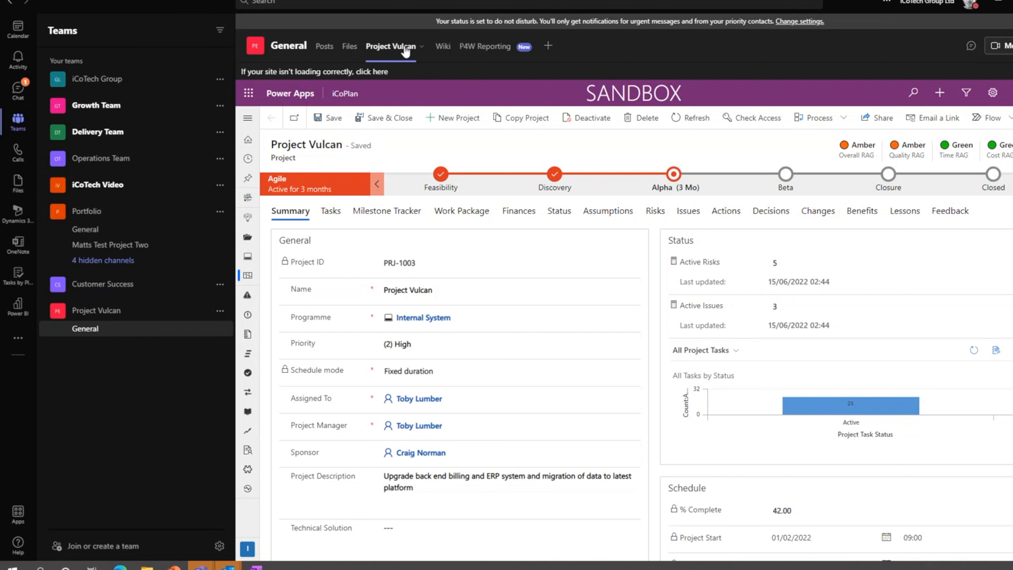
# Look through the apps available as channel tabs, including existing Power Apps, and the areas listed in iCoPlan's site navigation
pyautogui.click(549, 46)
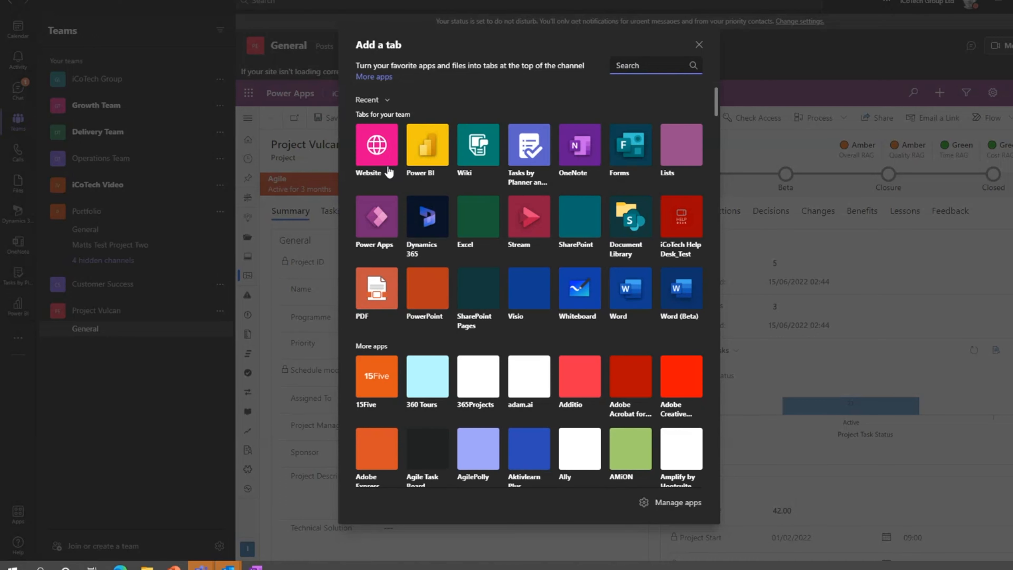
pyautogui.click(375, 223)
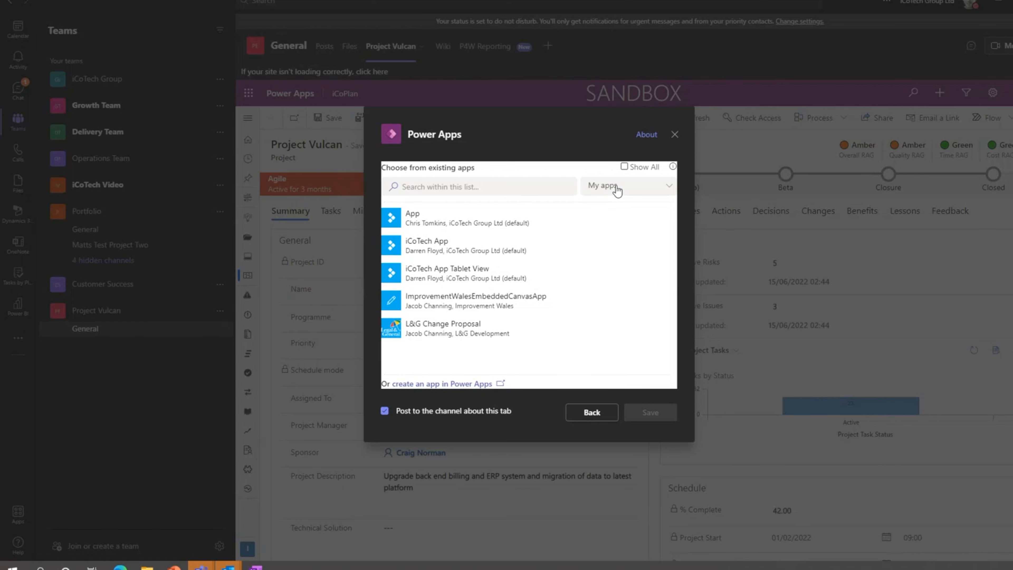
pyautogui.click(674, 134)
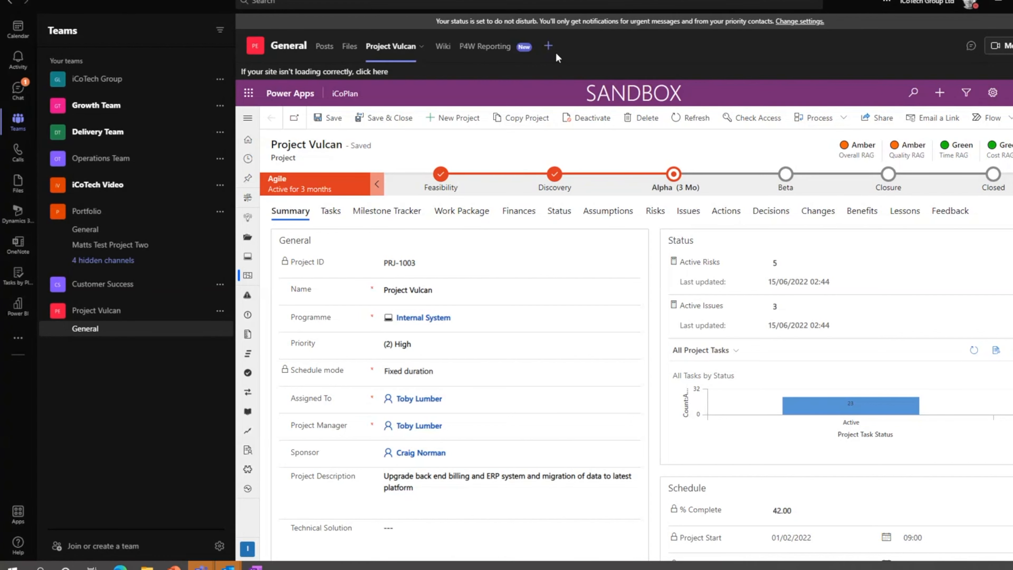
pyautogui.click(549, 47)
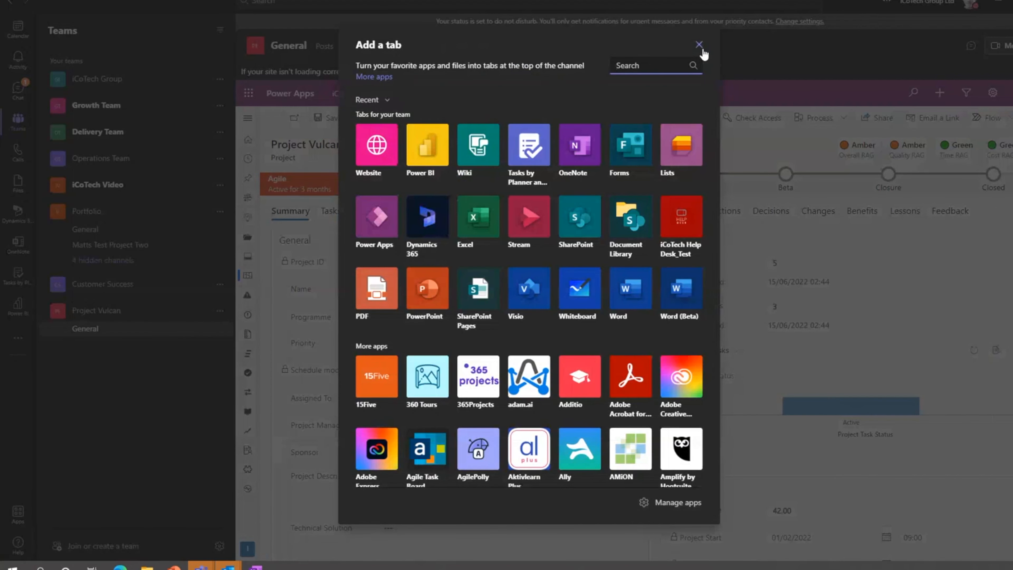
pyautogui.click(699, 45)
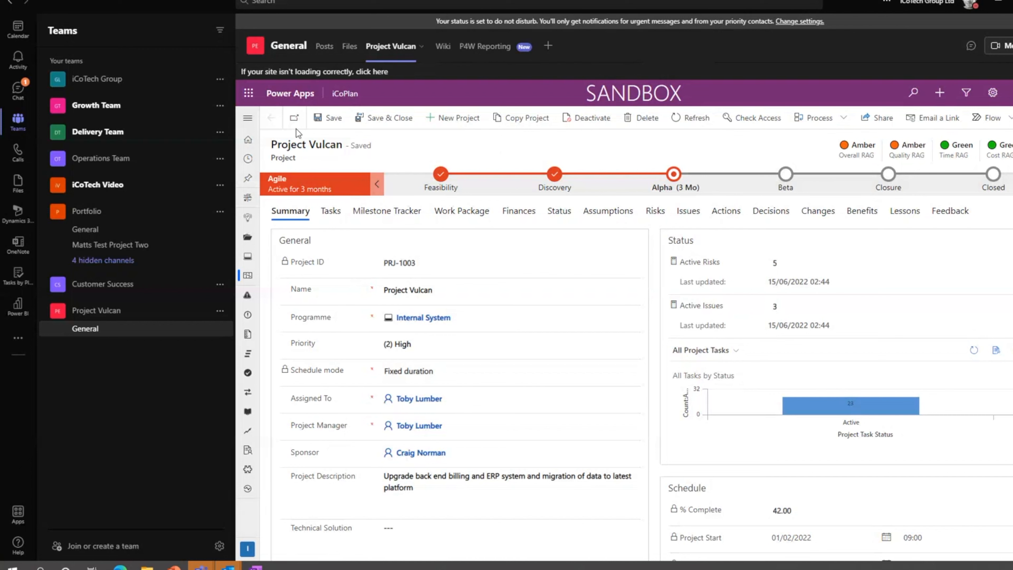
pyautogui.click(248, 119)
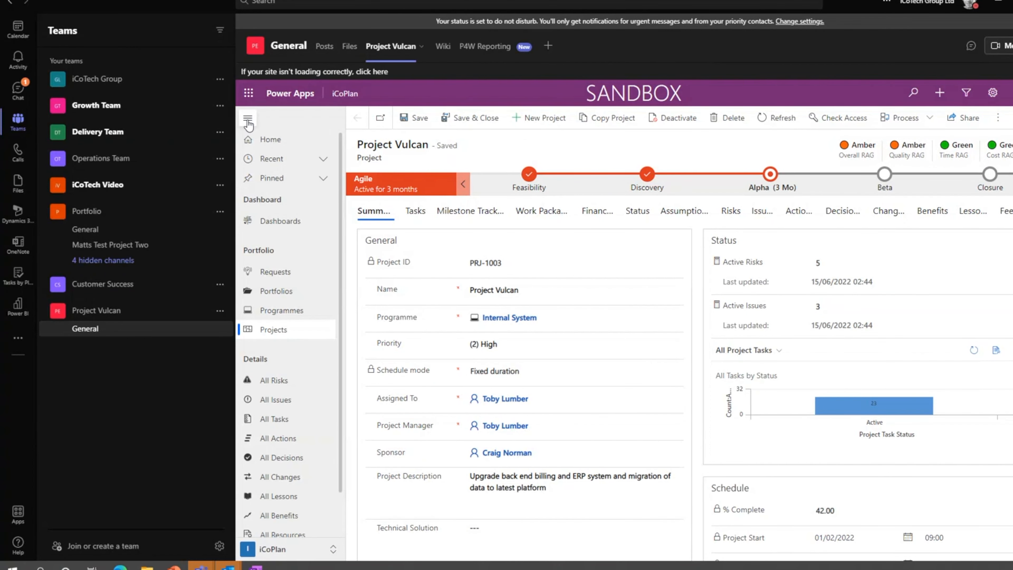
pyautogui.click(248, 119)
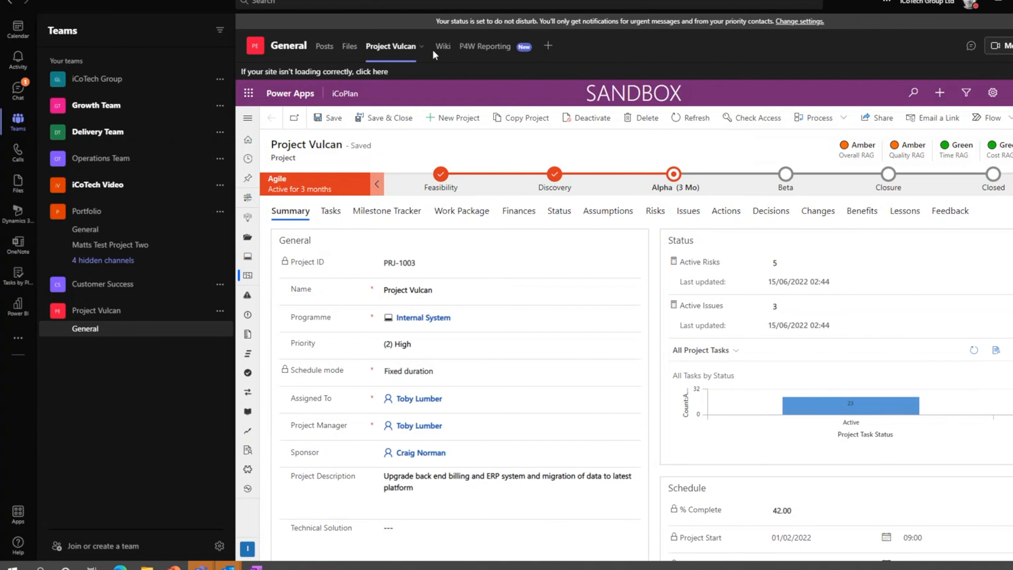
# Review the Portfolios, Programmes, Project Requests and Projects pages of the channel's P4W Reporting report
pyautogui.click(484, 47)
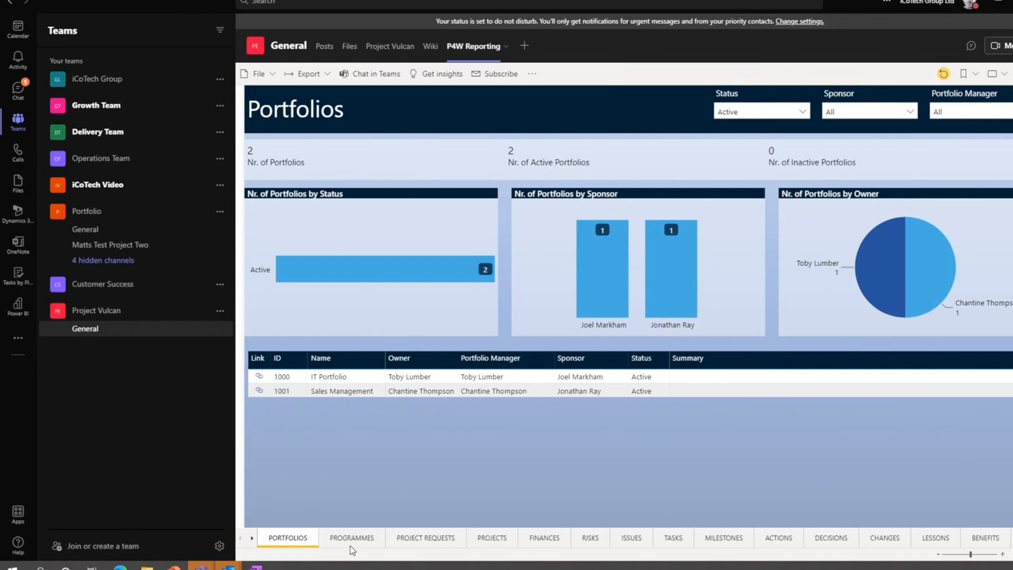
pyautogui.click(350, 536)
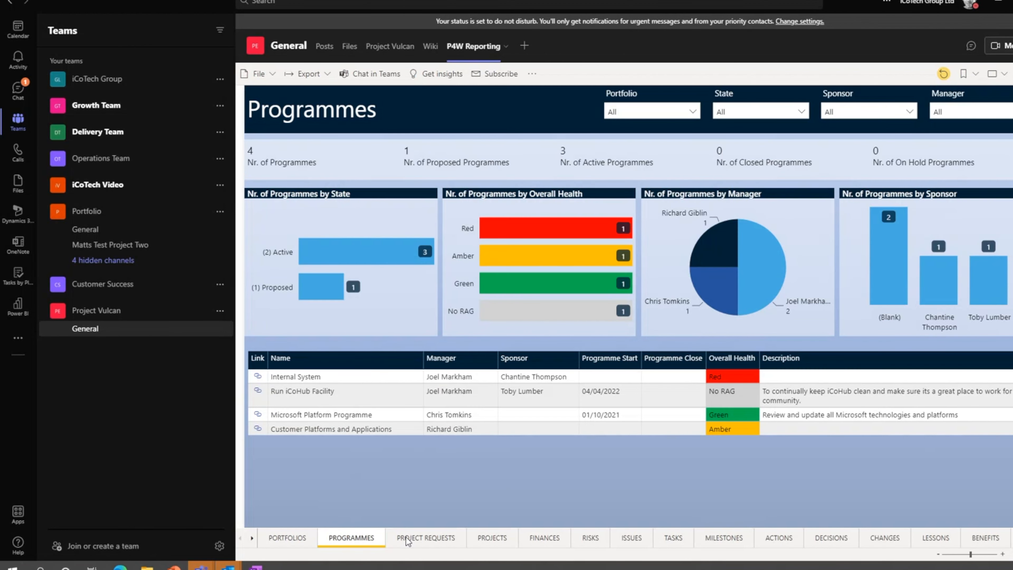
pyautogui.click(406, 536)
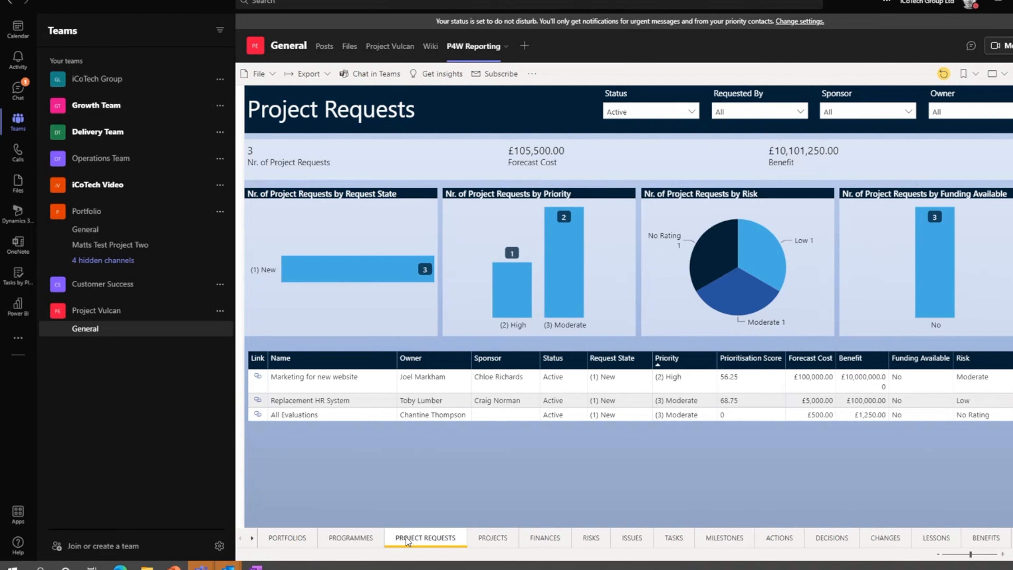
pyautogui.click(492, 538)
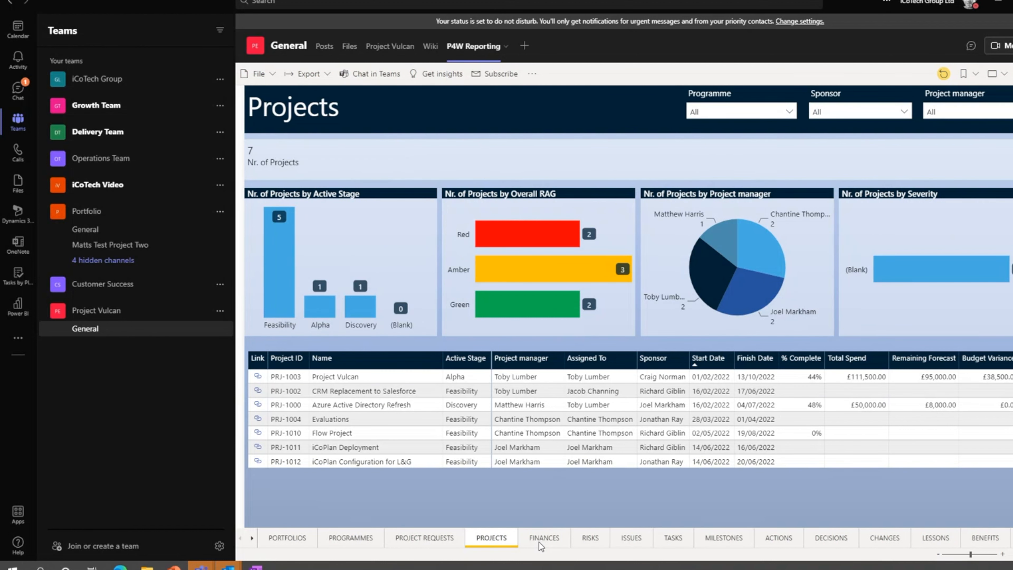
pyautogui.click(421, 539)
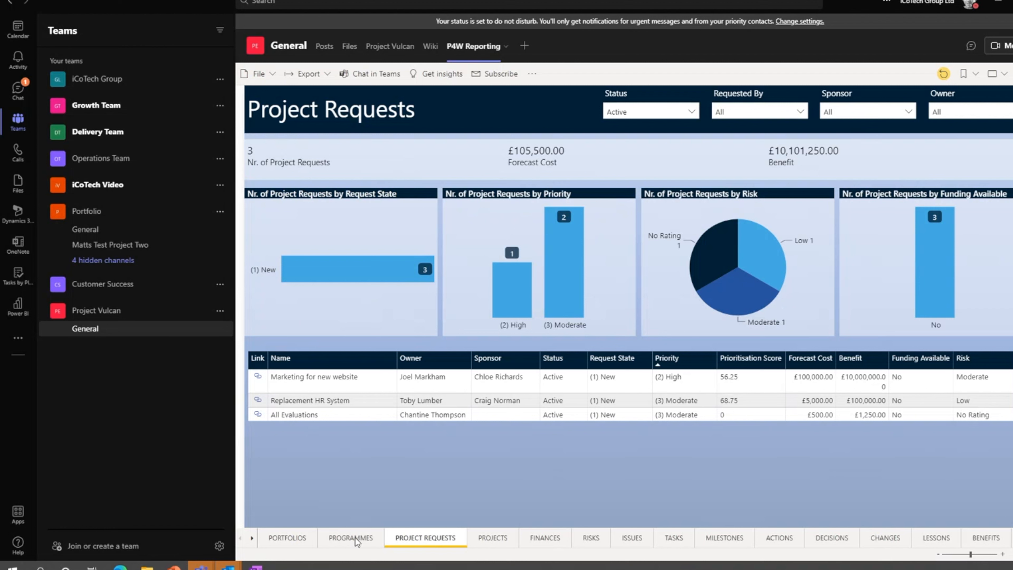
pyautogui.click(339, 535)
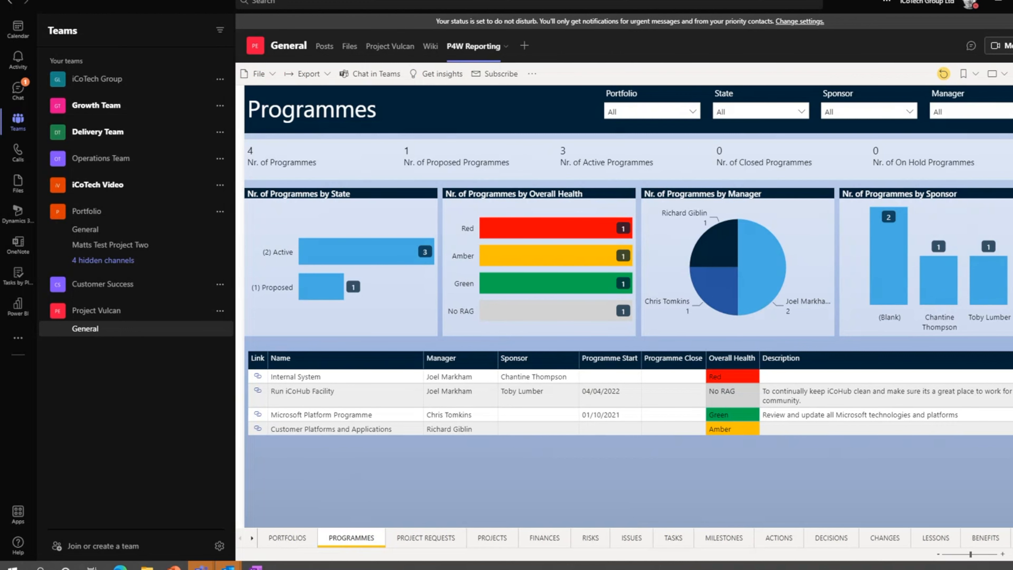
# Show the P4W Reporting report in full screen and view its Lessons page
pyautogui.click(993, 74)
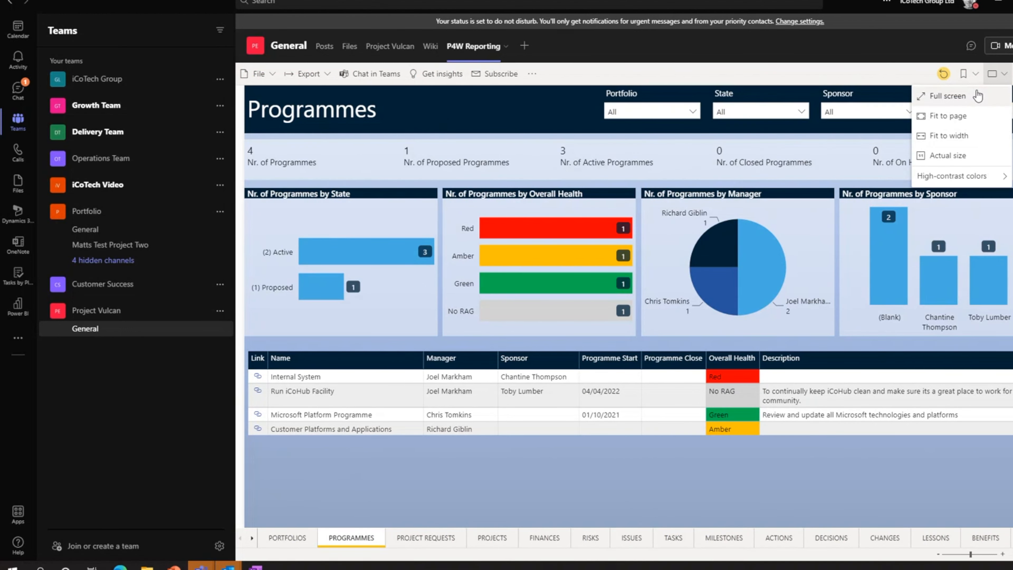
pyautogui.click(975, 94)
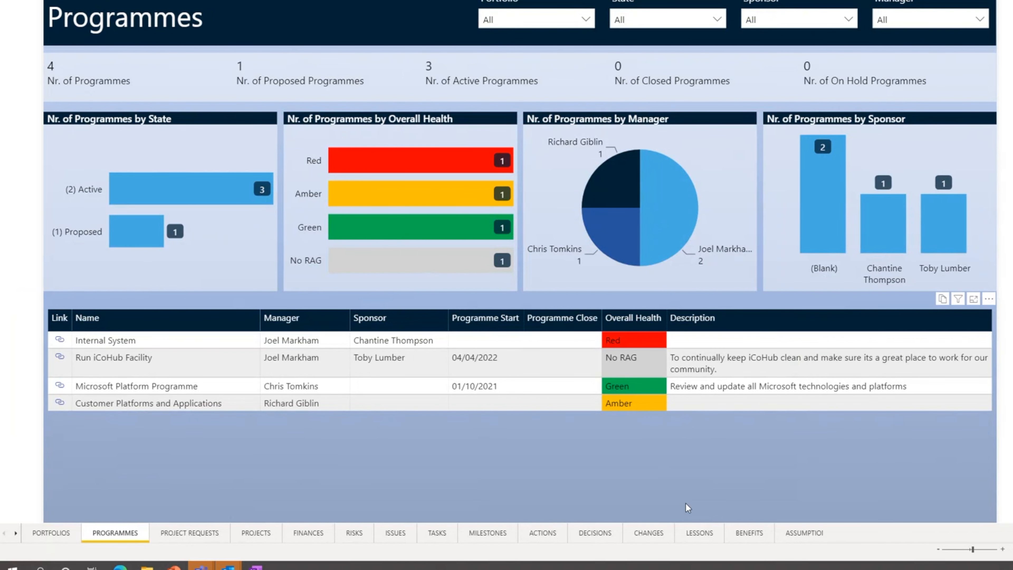
pyautogui.click(699, 533)
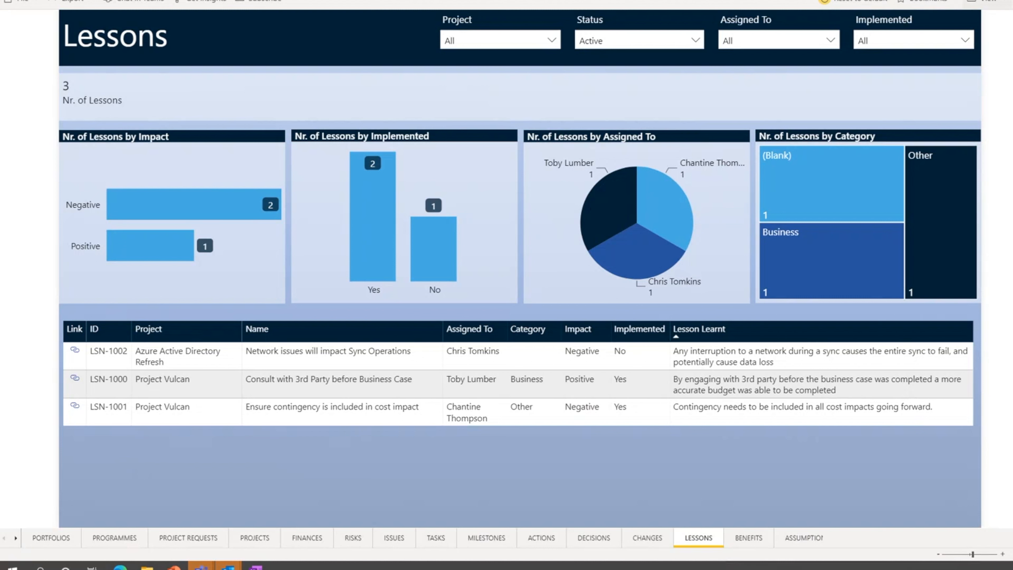
pyautogui.click(982, 11)
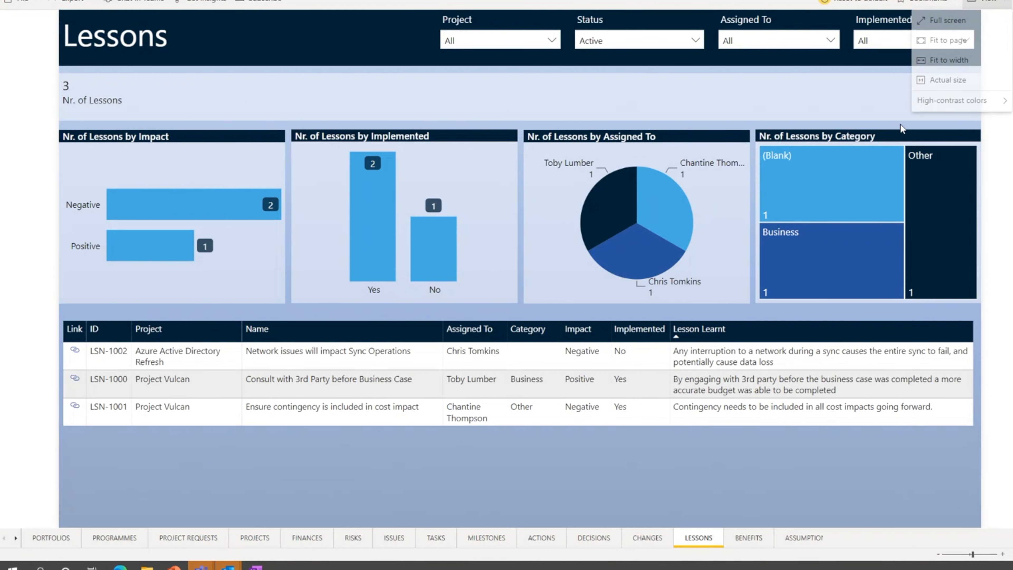
pyautogui.doubleClick(462, 11)
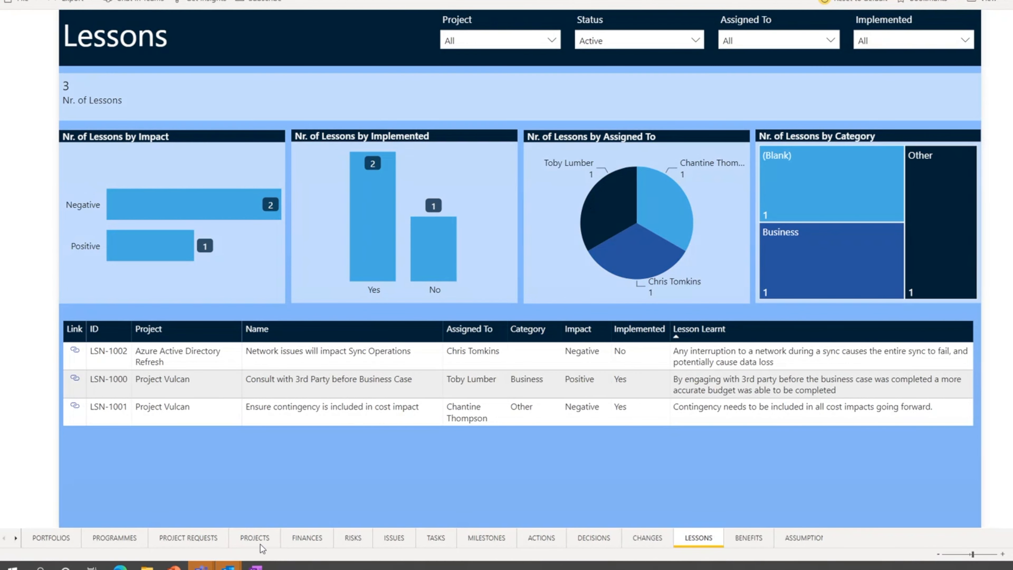
pyautogui.moveTo(201, 566)
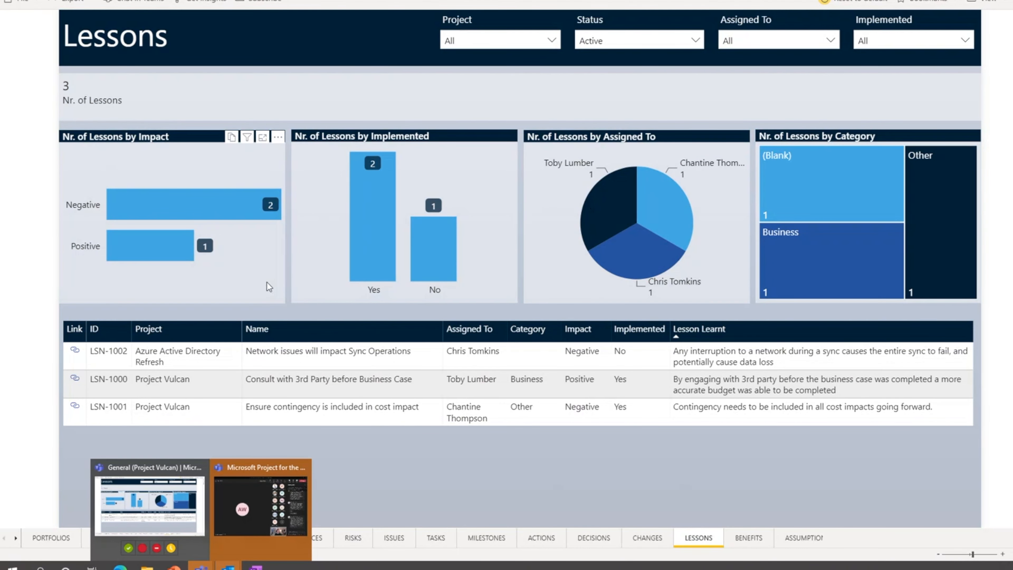
pyautogui.click(30, 5)
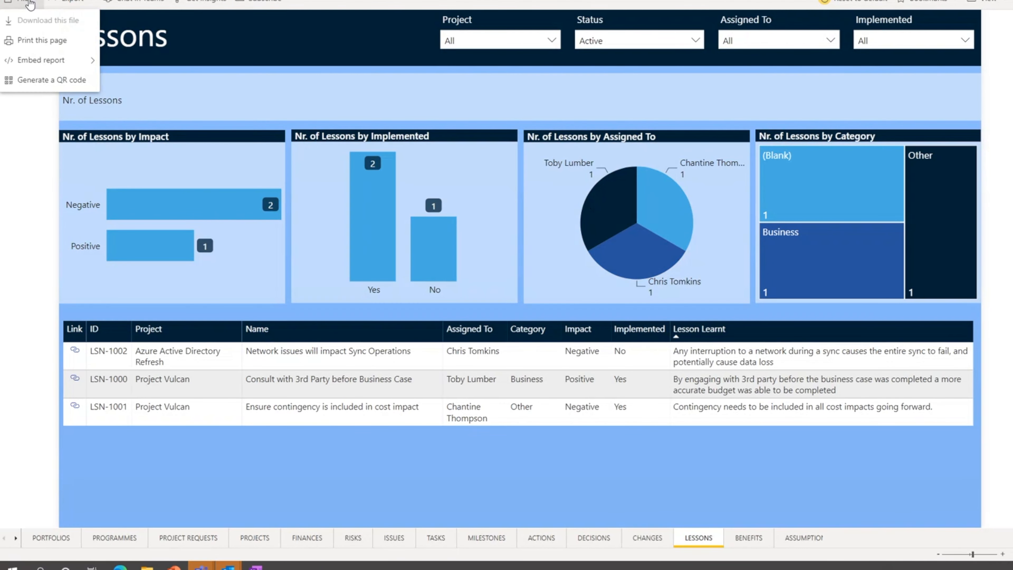
pyautogui.click(26, 207)
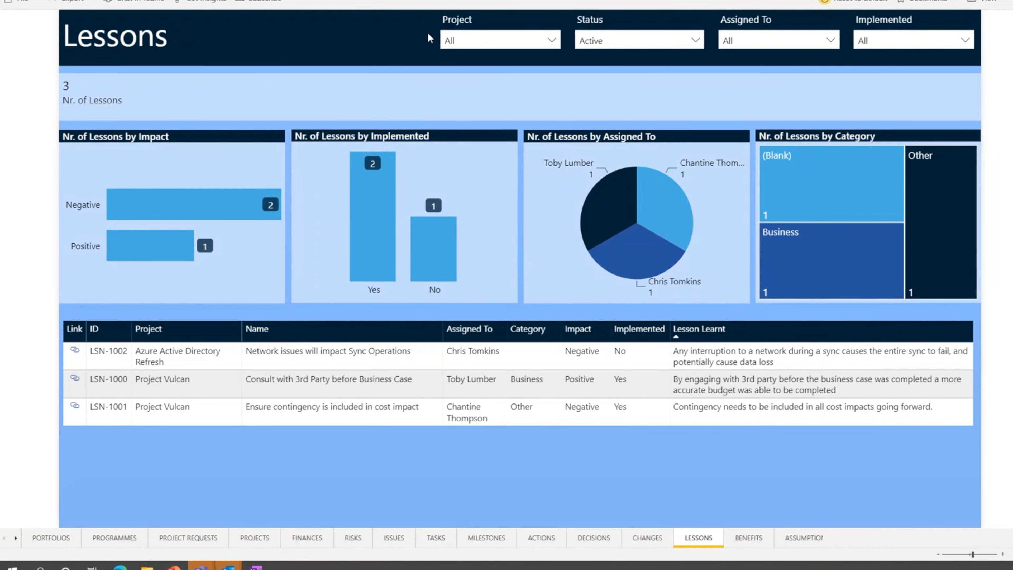
# Switch to the Project for the Web workshop presentation in PowerPoint
pyautogui.moveTo(201, 565)
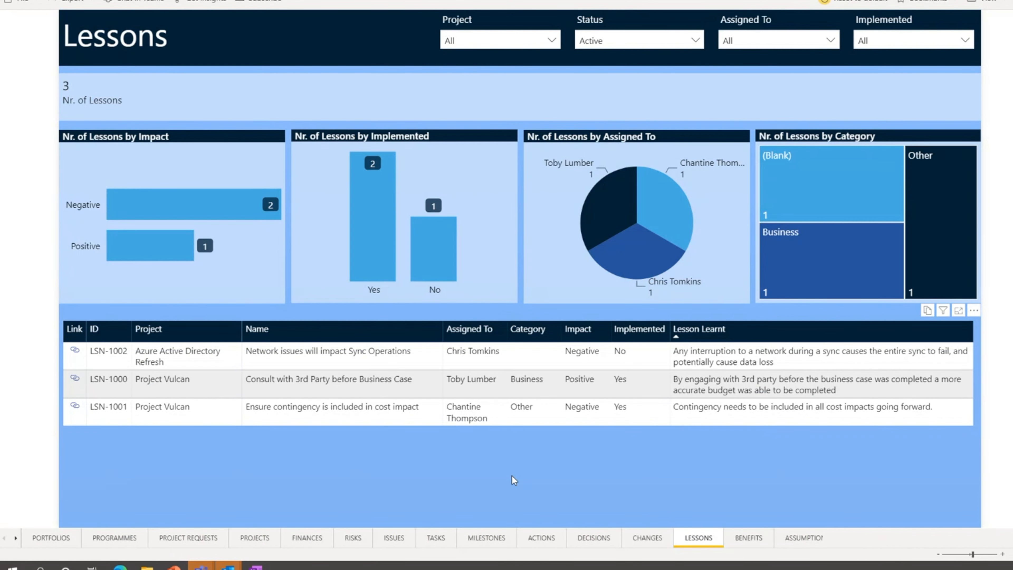
pyautogui.moveTo(174, 566)
pyautogui.click(174, 525)
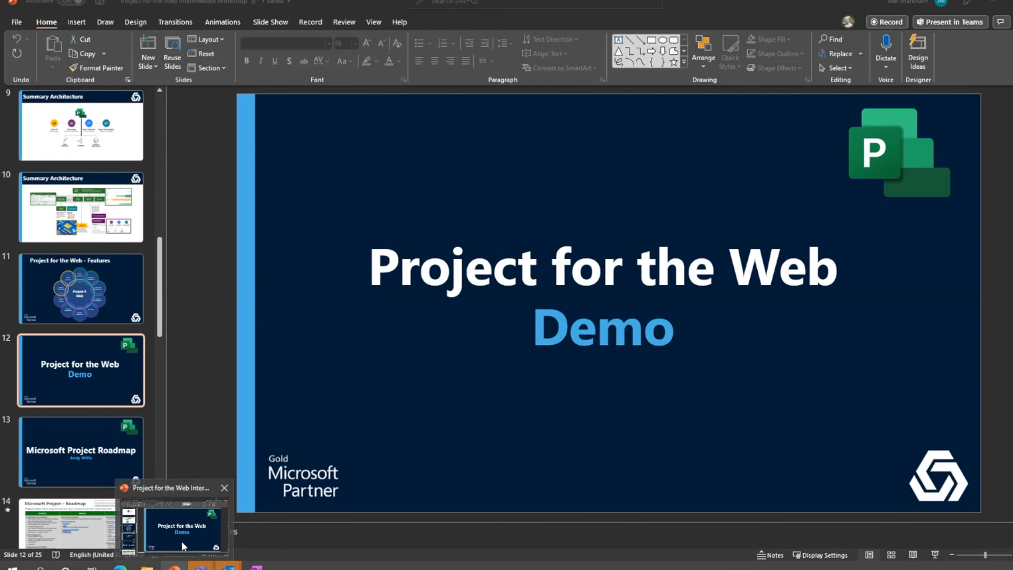